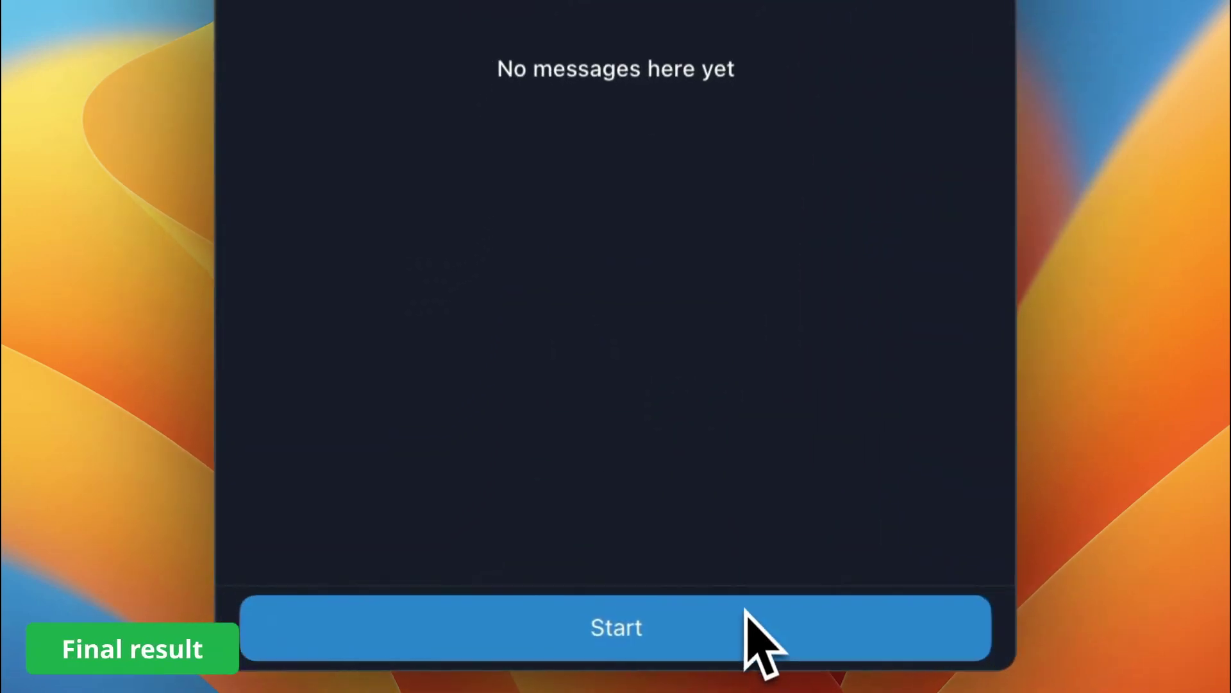
Start the Workfloows bot on memory 1, introduce yourself by name, and ask 'What is my name?'
click(687, 651)
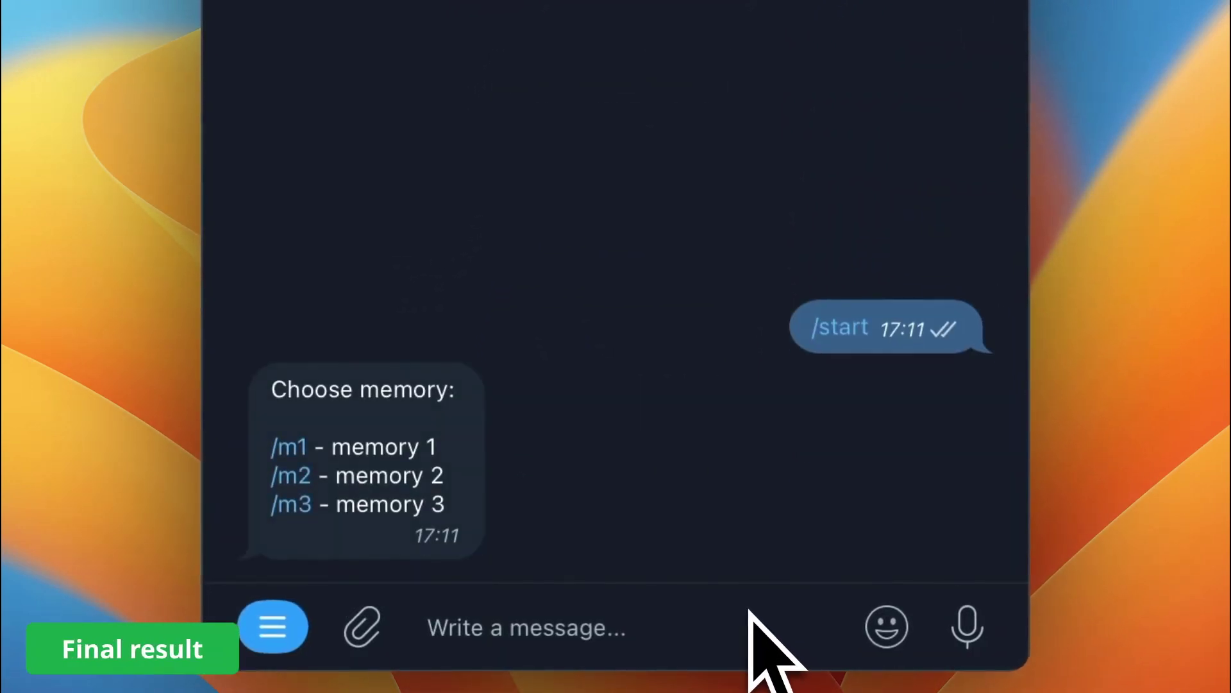
click(313, 450)
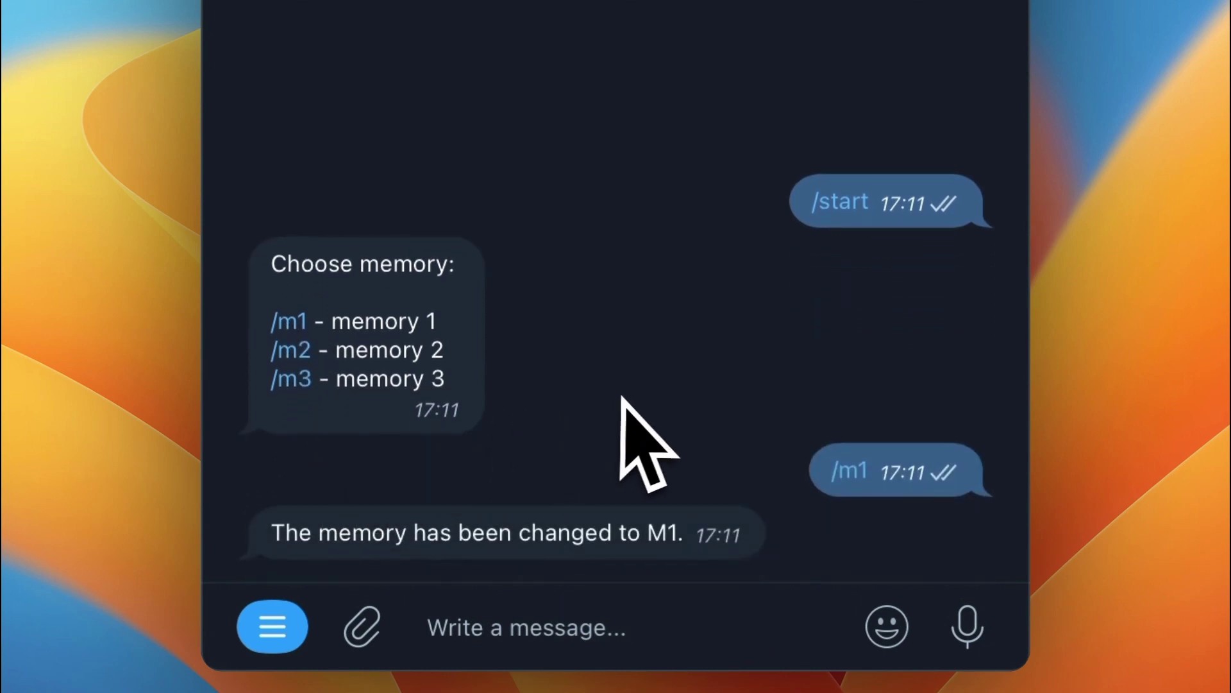
click(693, 627)
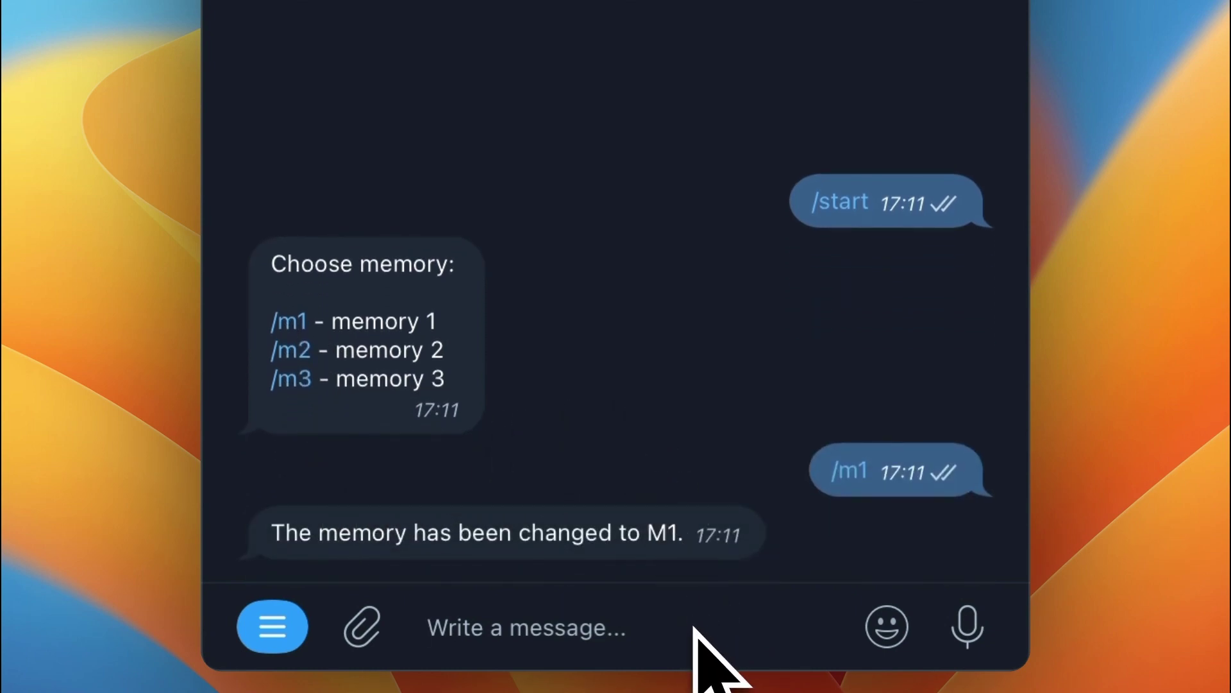
text(Hello, my name is Oskar.)
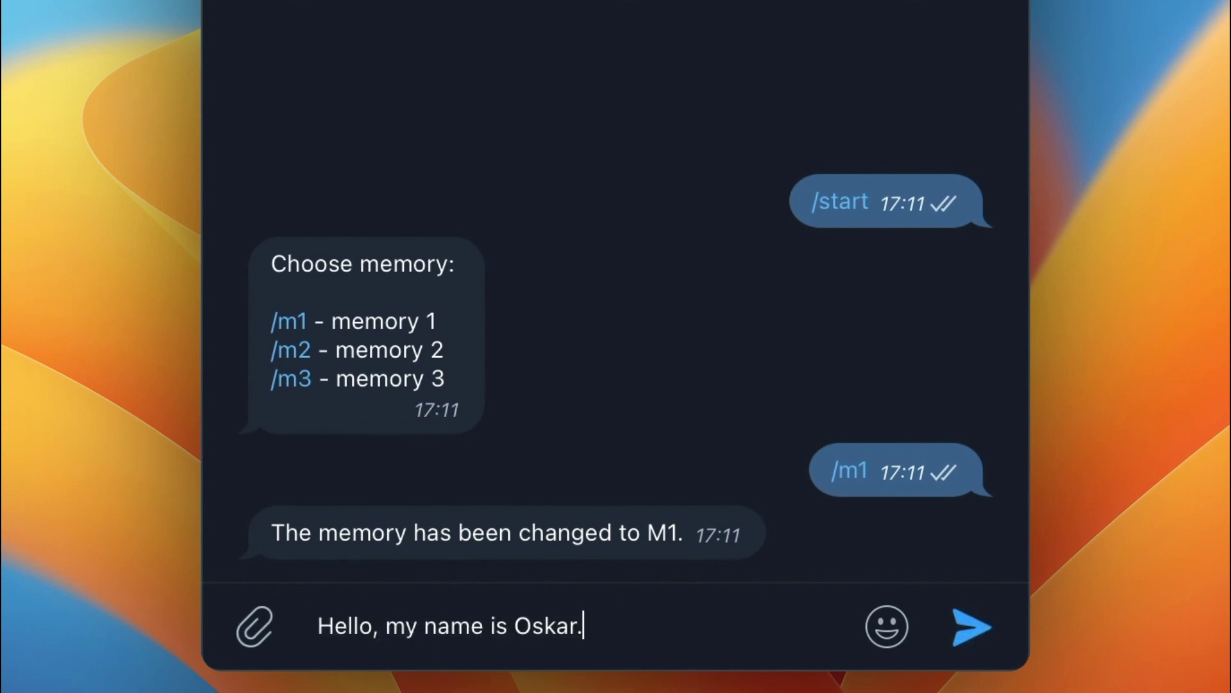
key(Return)
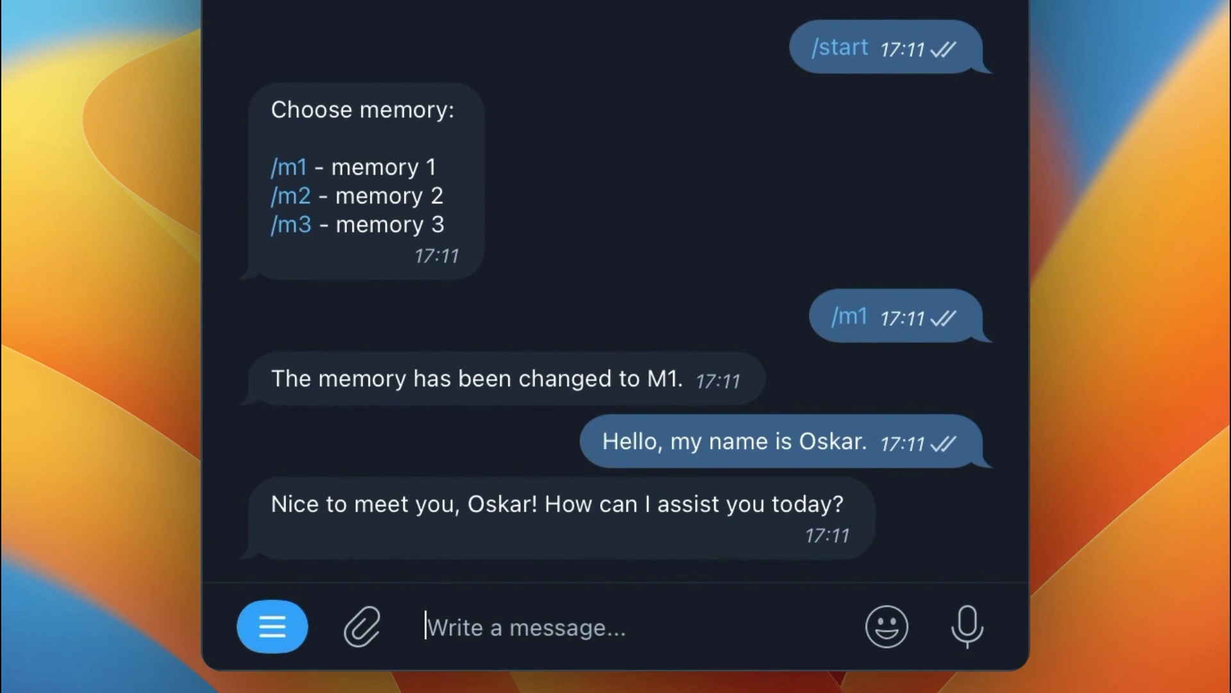
text(What is my name?)
key(Return)
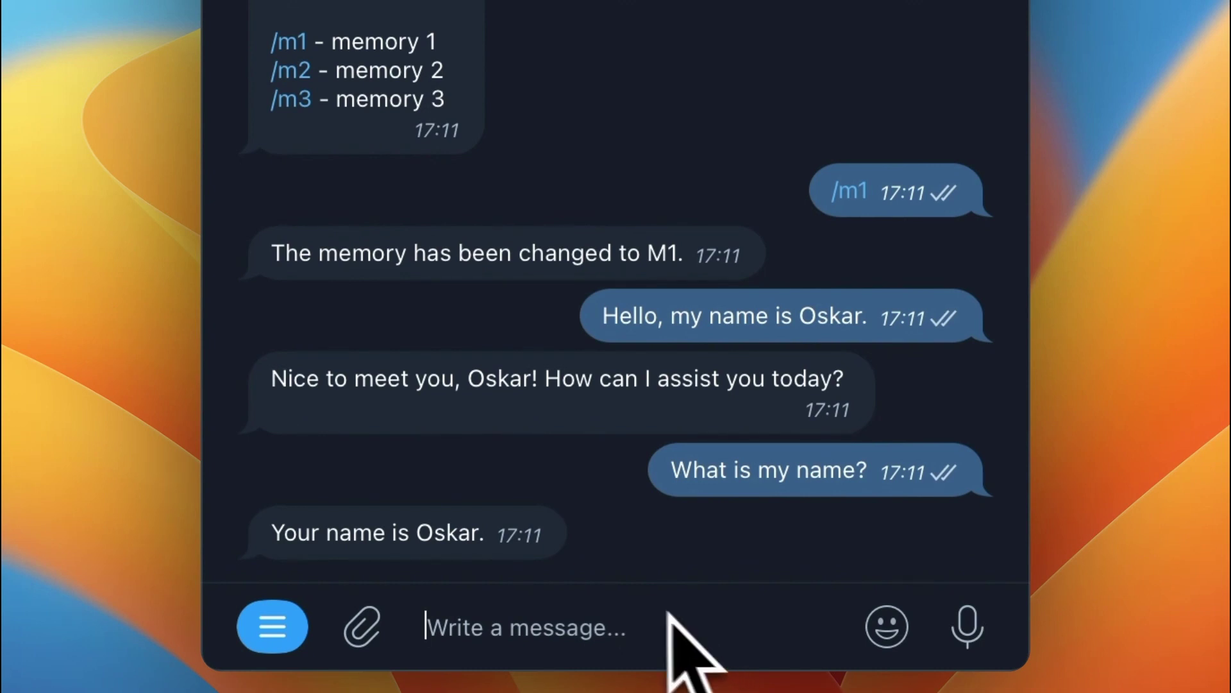
Switch the bot to /m2, ask your name, then give it a different name
click(276, 626)
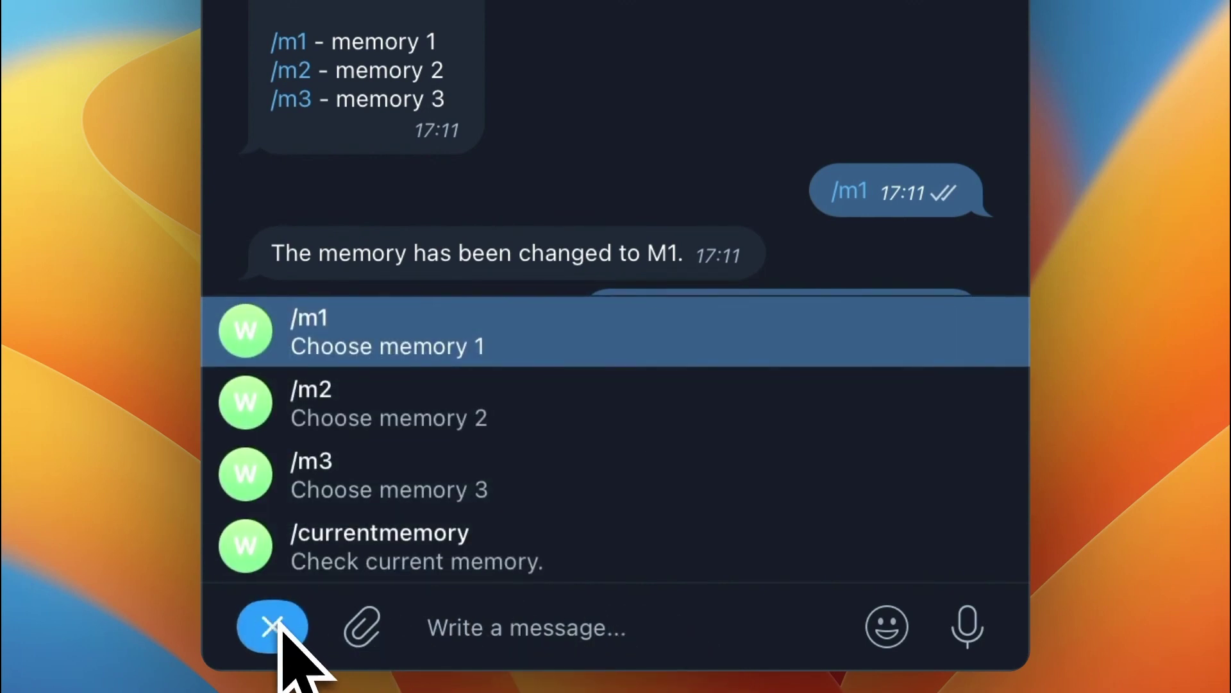
click(522, 424)
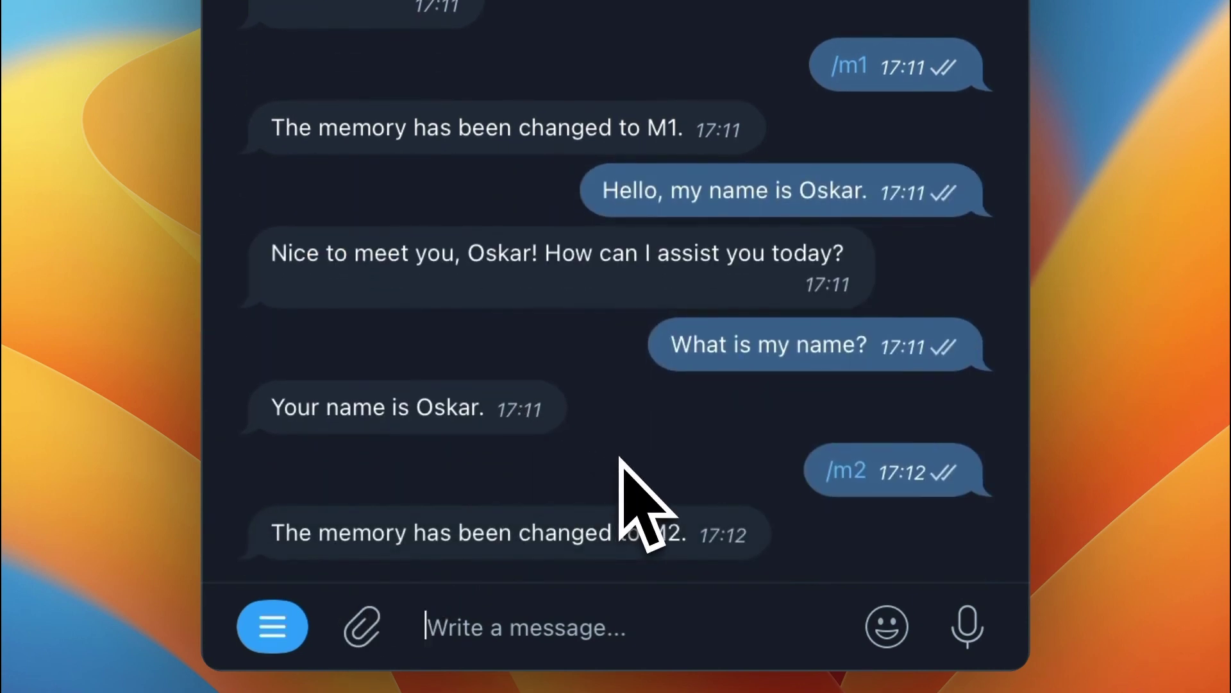
text(What is my name?)
key(Return)
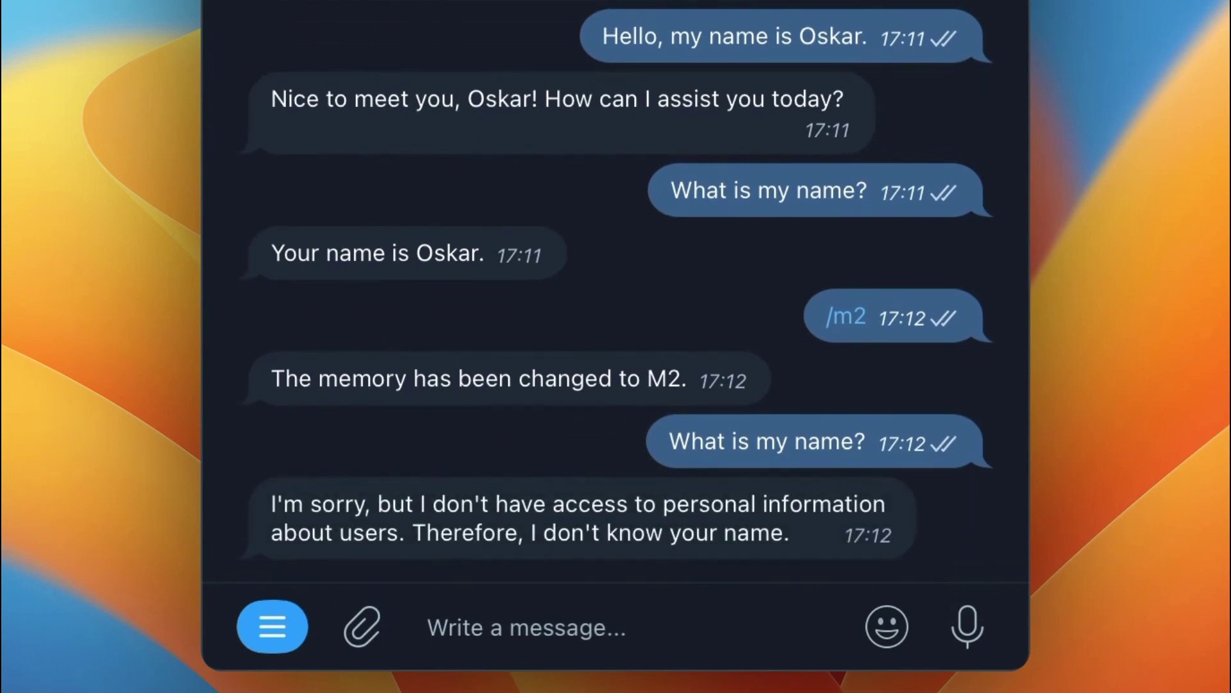
text(My name is Marco.)
key(Return)
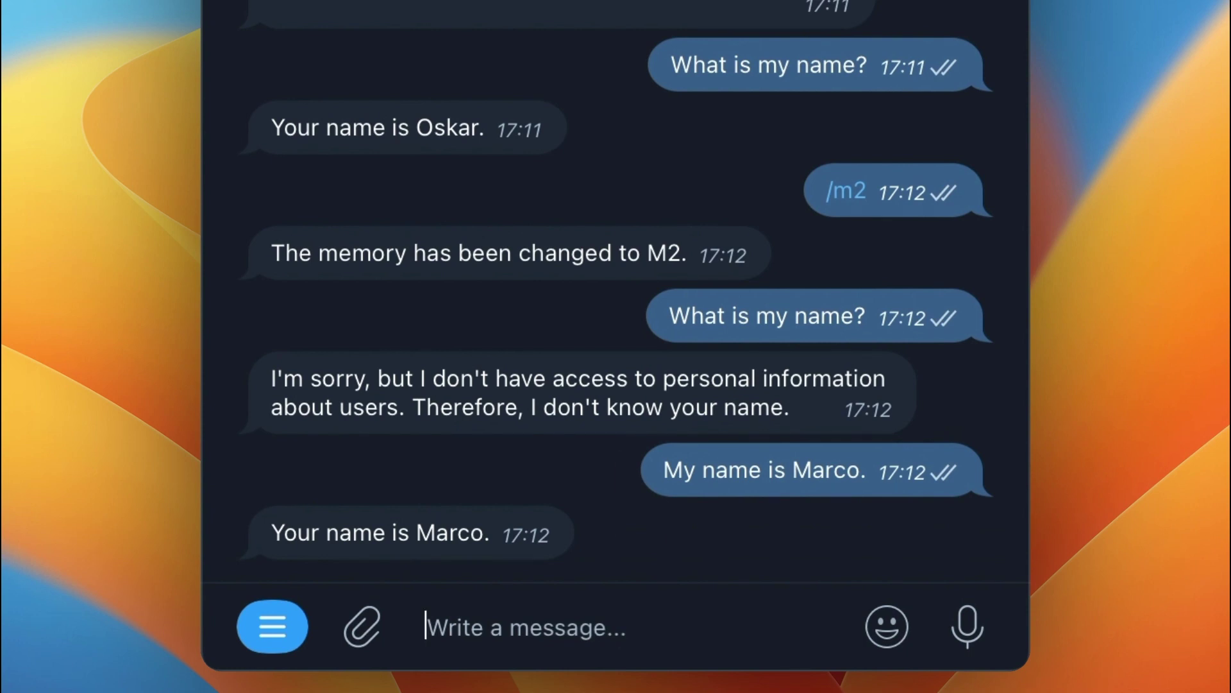
Switch to /m3, introduce a third name, and ask 'What is my name?'
click(275, 609)
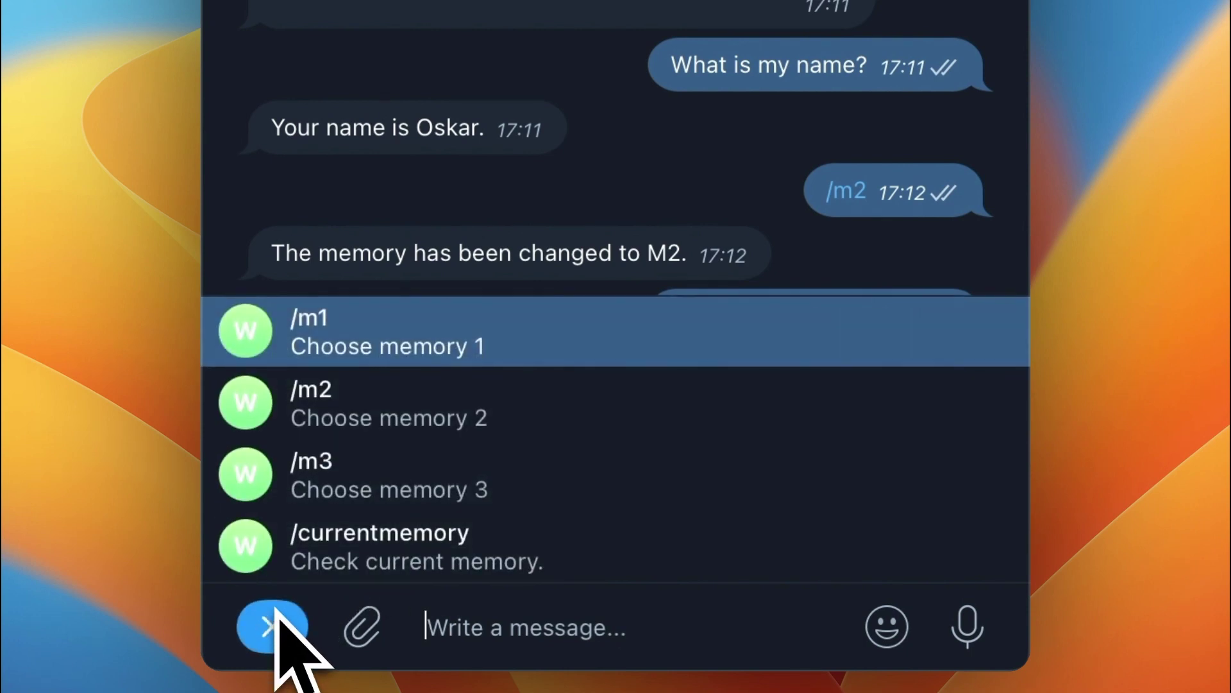
click(405, 493)
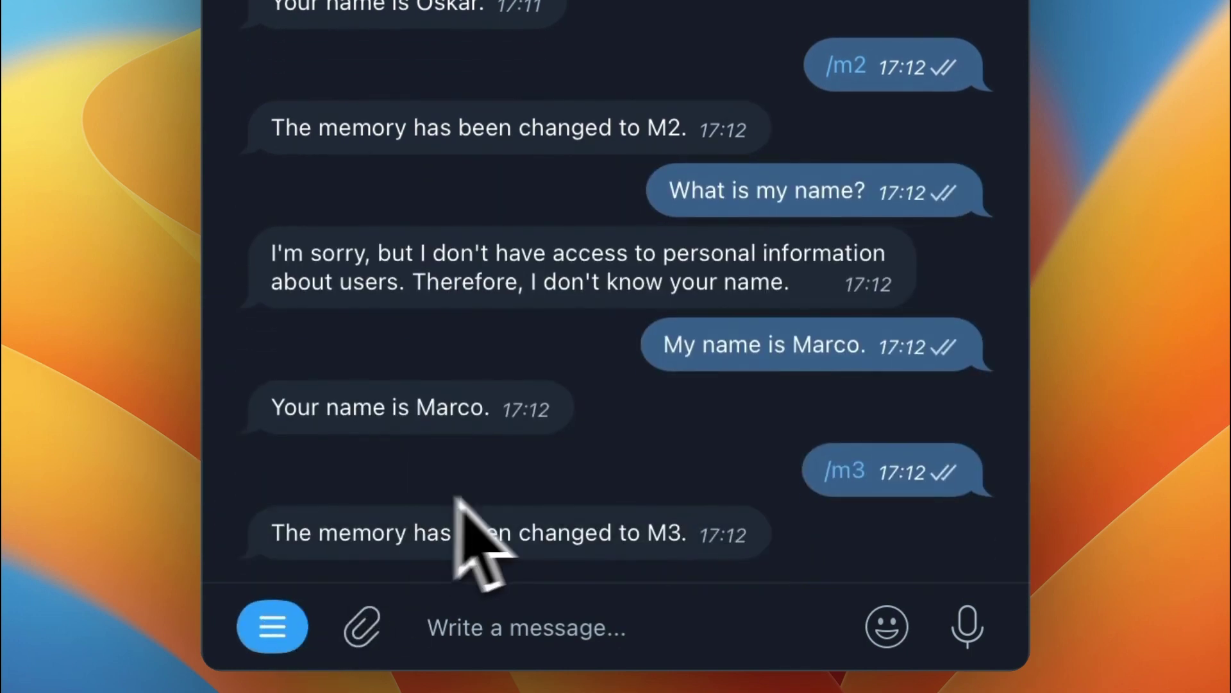
click(645, 604)
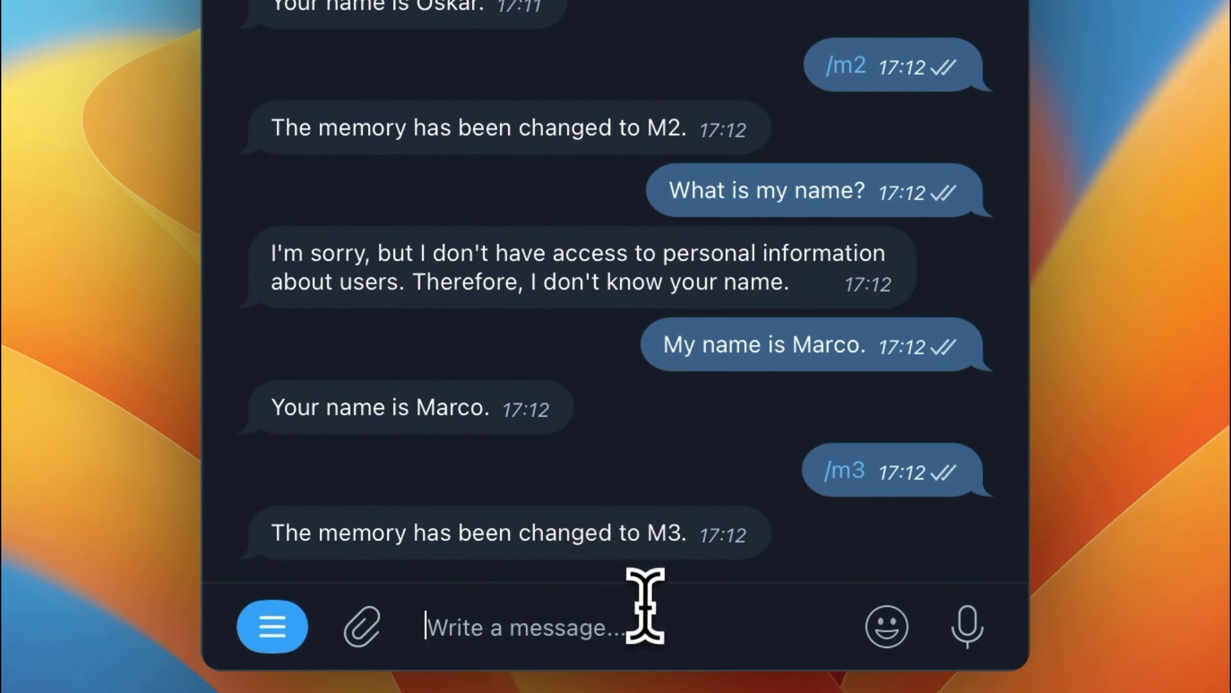
text(Hi, my name is Walt.)
key(Return)
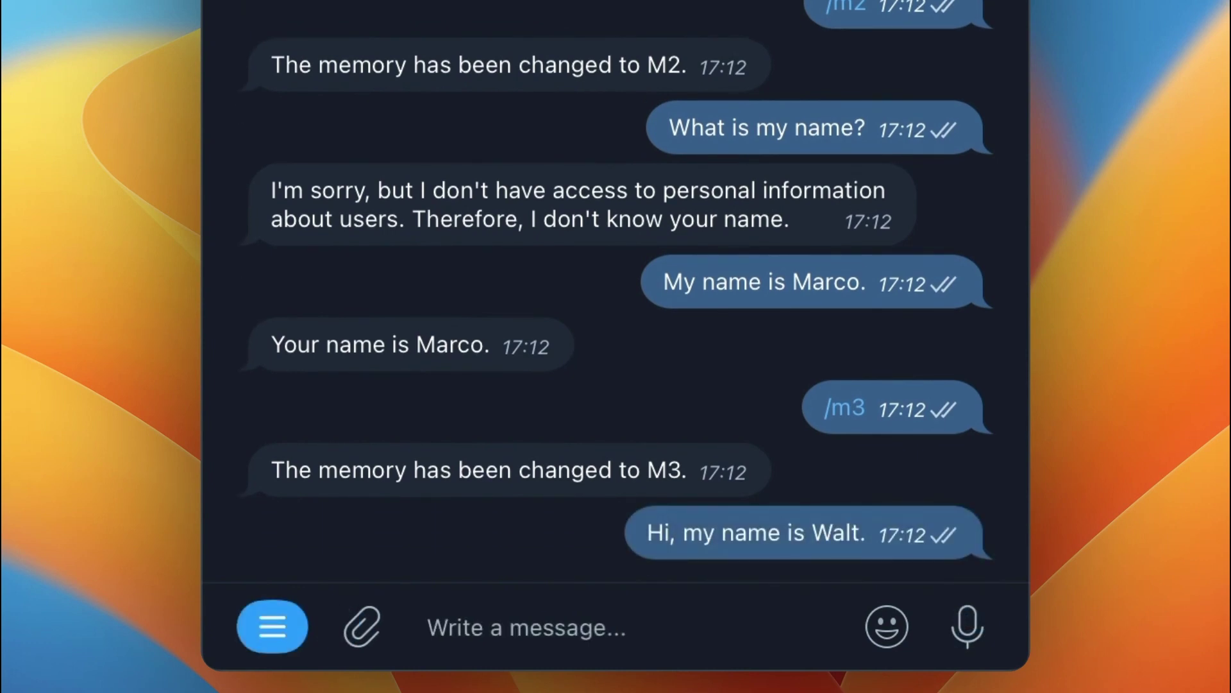
text(What is my name?)
key(Return)
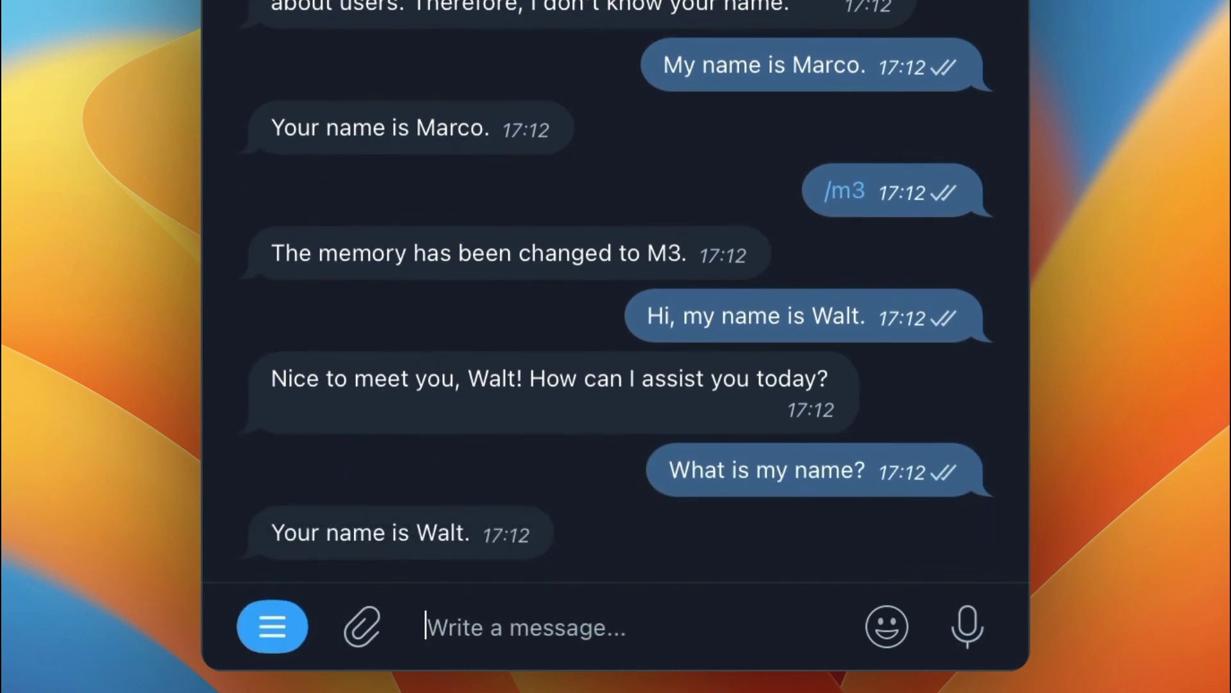
Switch the bot back to memory 1 and ask 'What is my name?'
text(/)
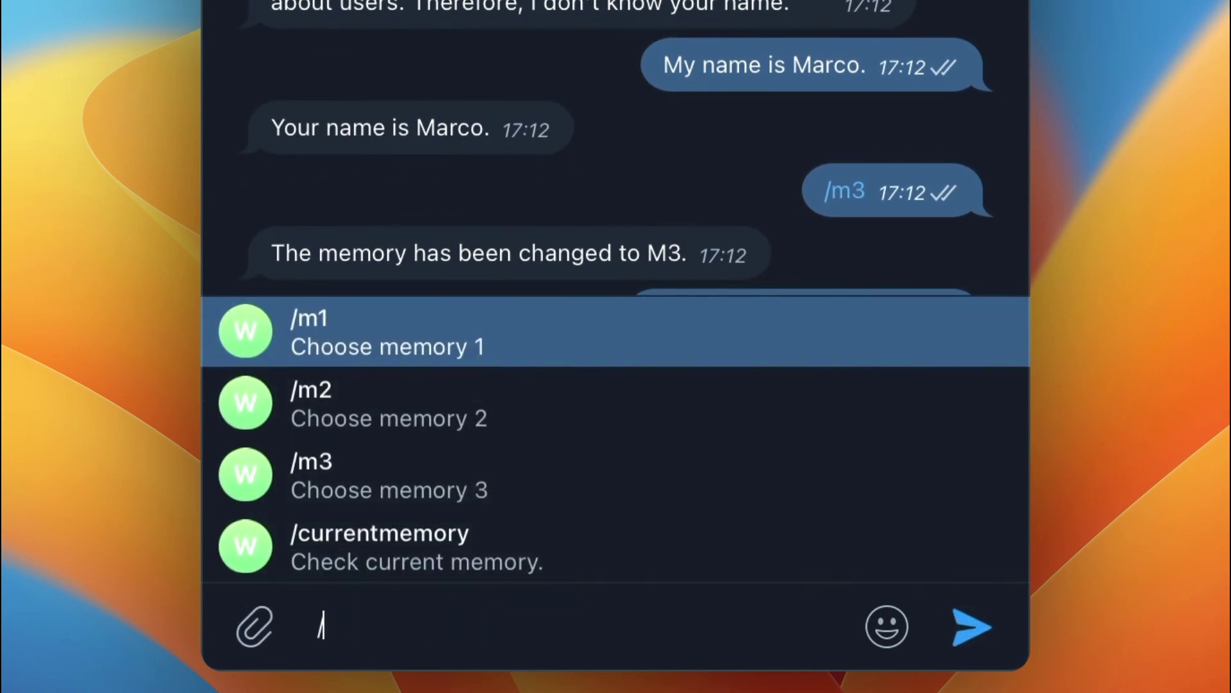
key(Return)
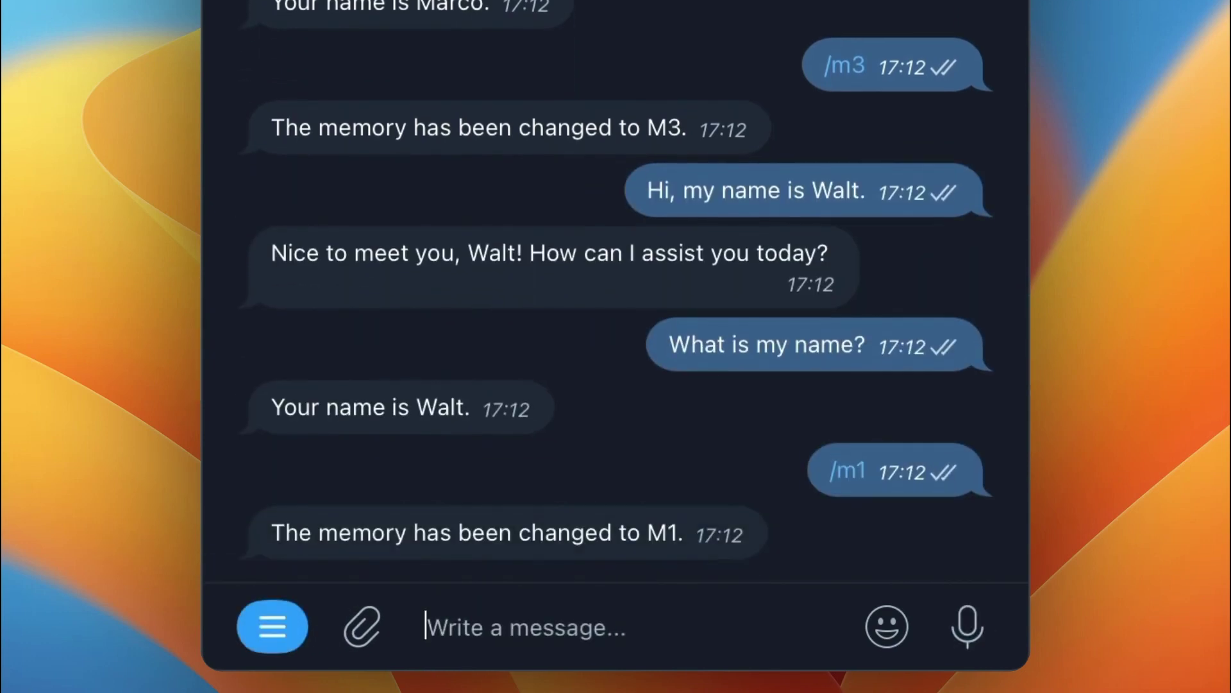
text(What is my name?)
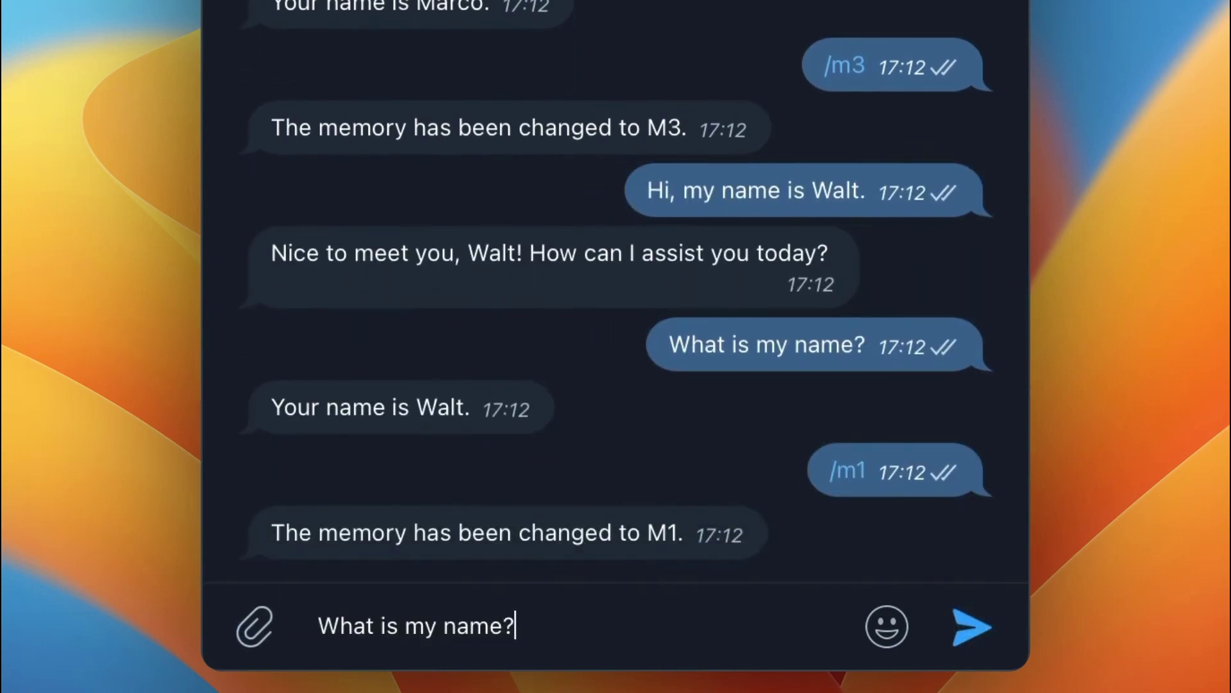
key(Return)
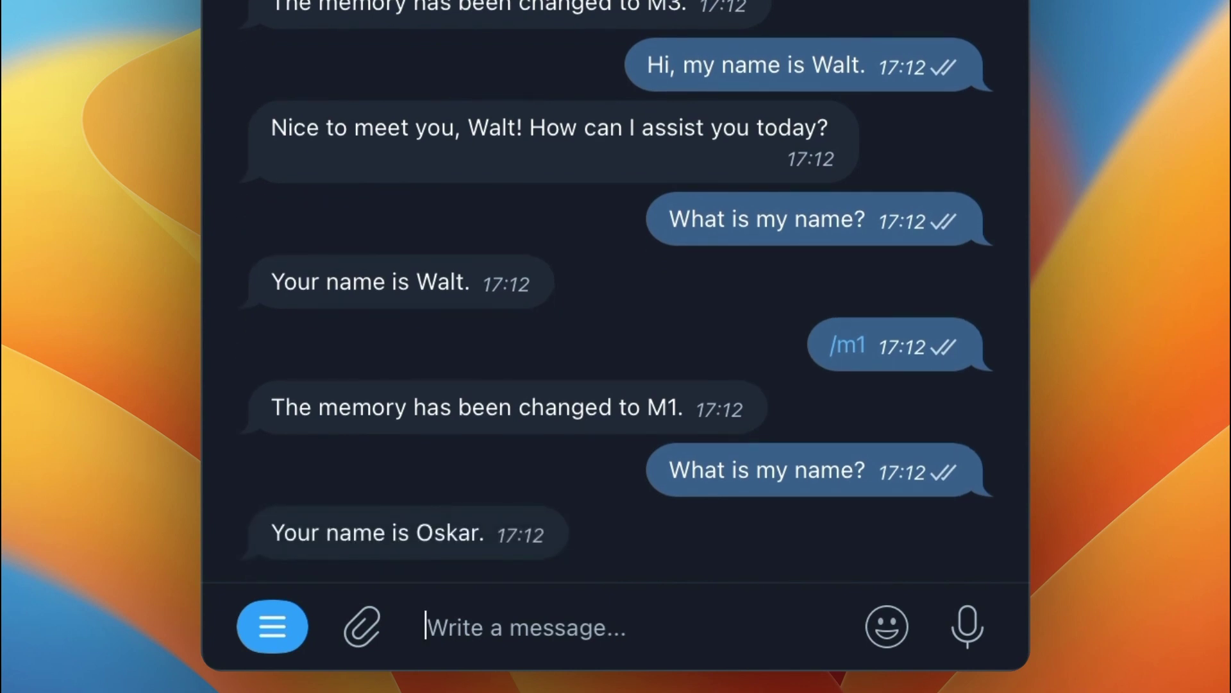
Send /m2 and ask 'What is my name?' again under memory 2
text(/m2)
key(Return)
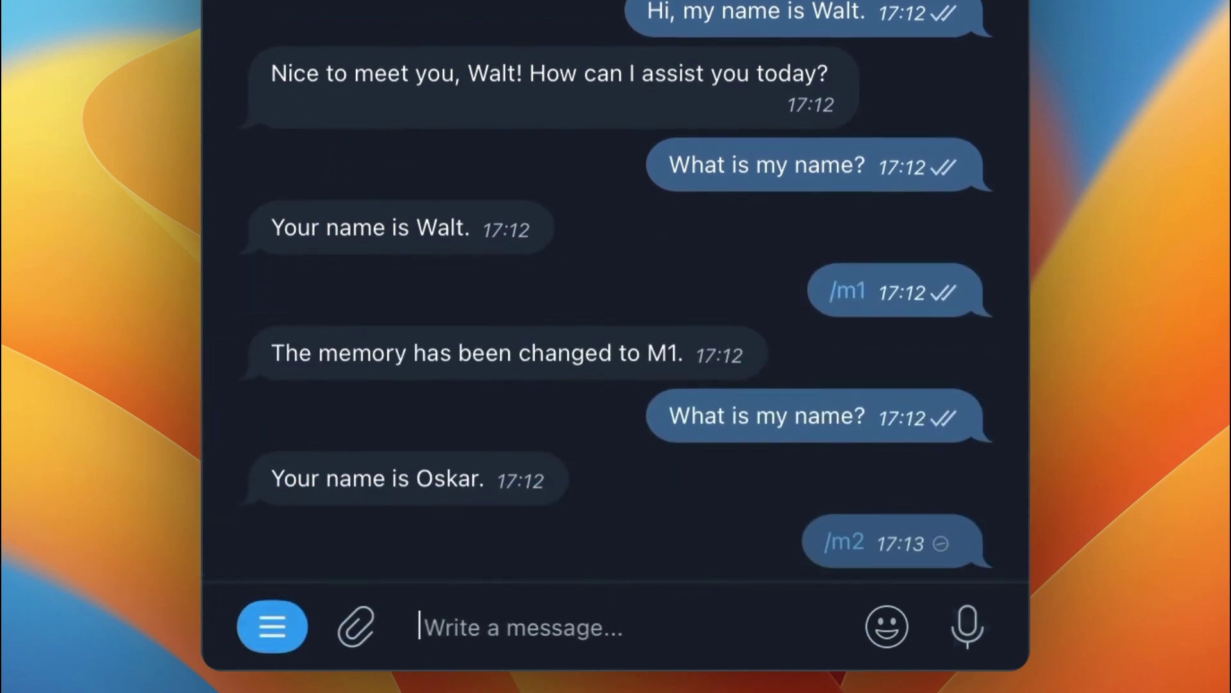
text(What is my name?)
key(Return)
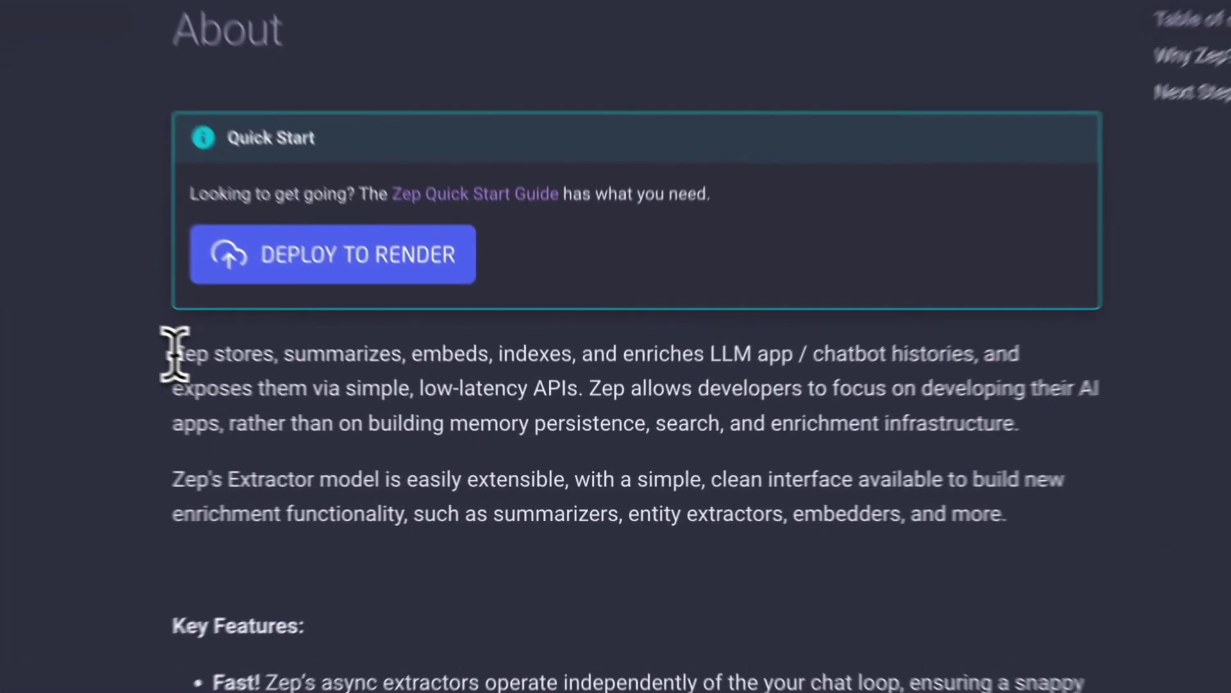
Highlight the sentence describing what Zep does on the About page, then deselect it
drag(347, 413, 431, 414)
drag(276, 333, 584, 367)
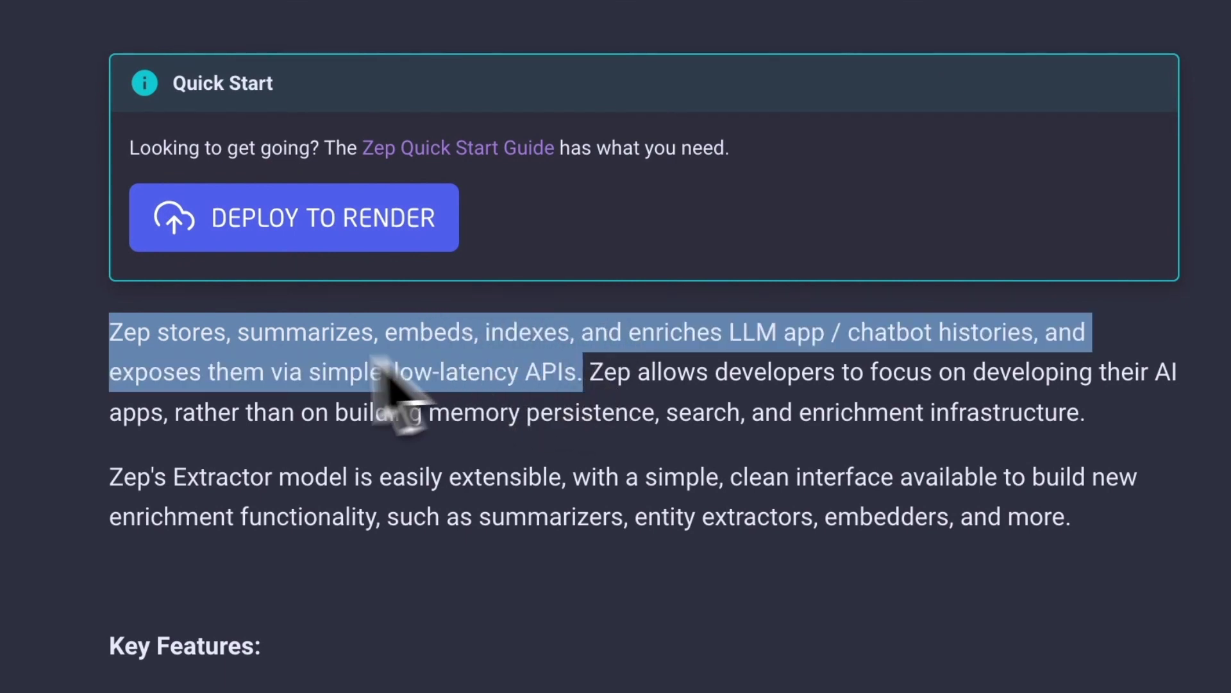
click(59, 385)
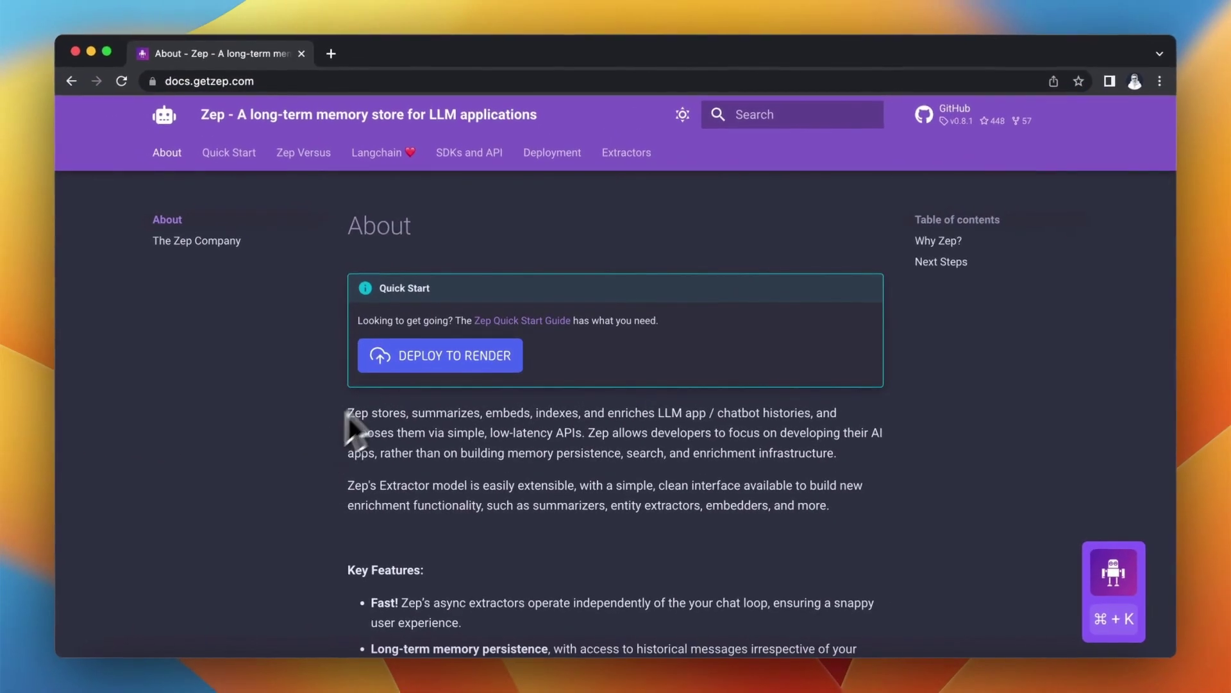
Go to the Deploying Zep page and scroll through the docker-compose Quick Start steps
click(546, 148)
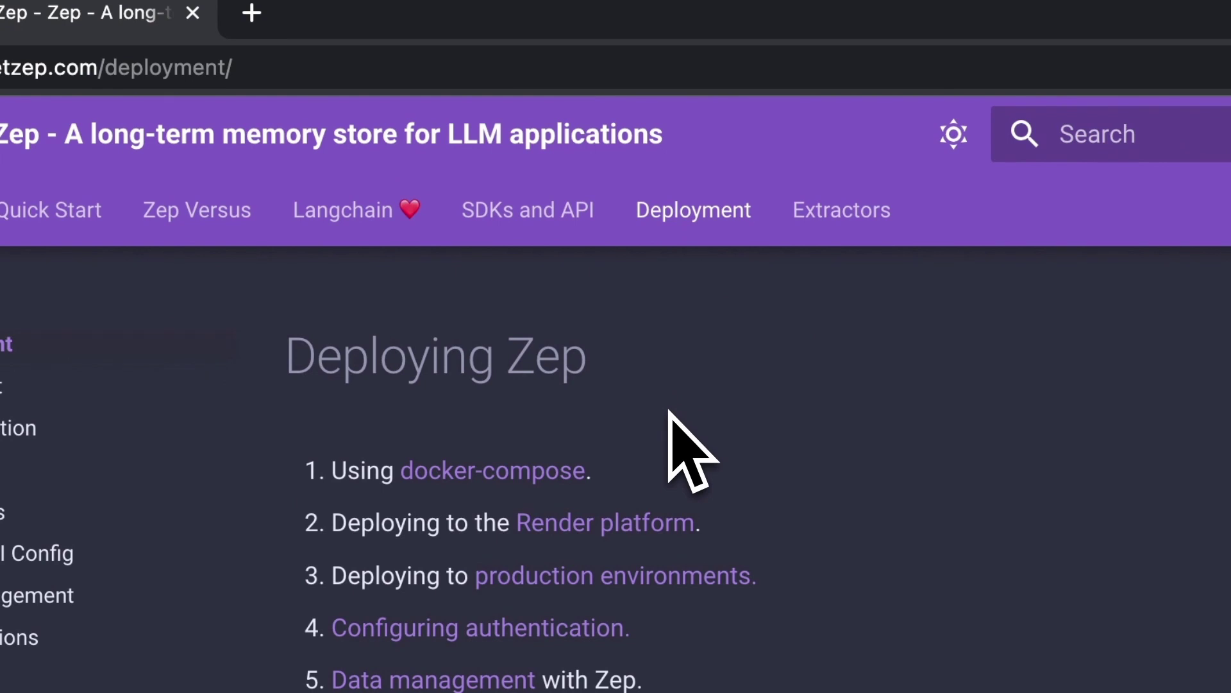
click(545, 472)
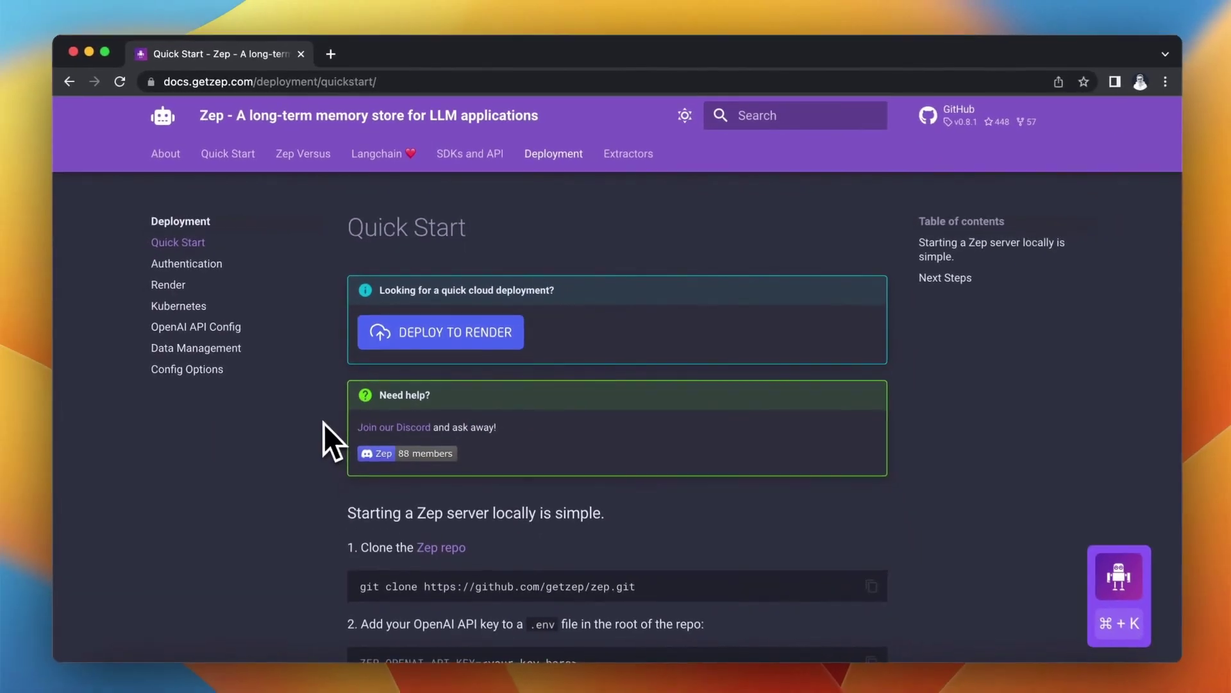
scroll(324, 422, down, 3)
scroll(325, 420, down, 5)
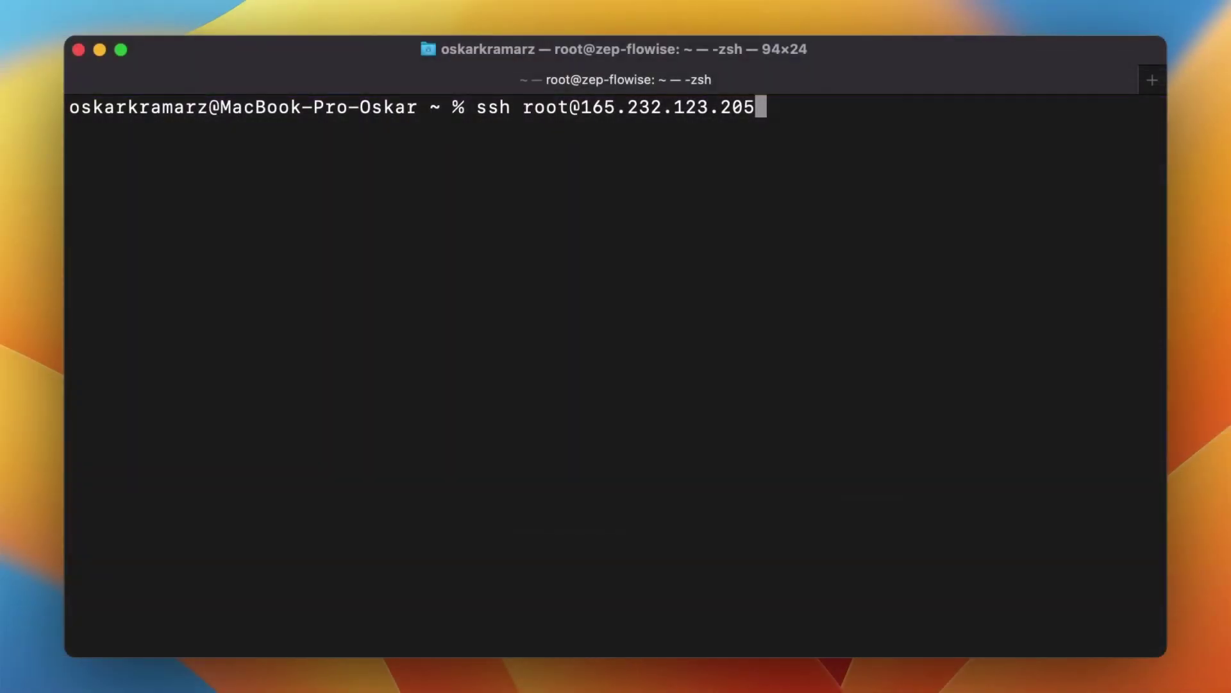
Log in to the remote server over ssh and clear the terminal
key(Return)
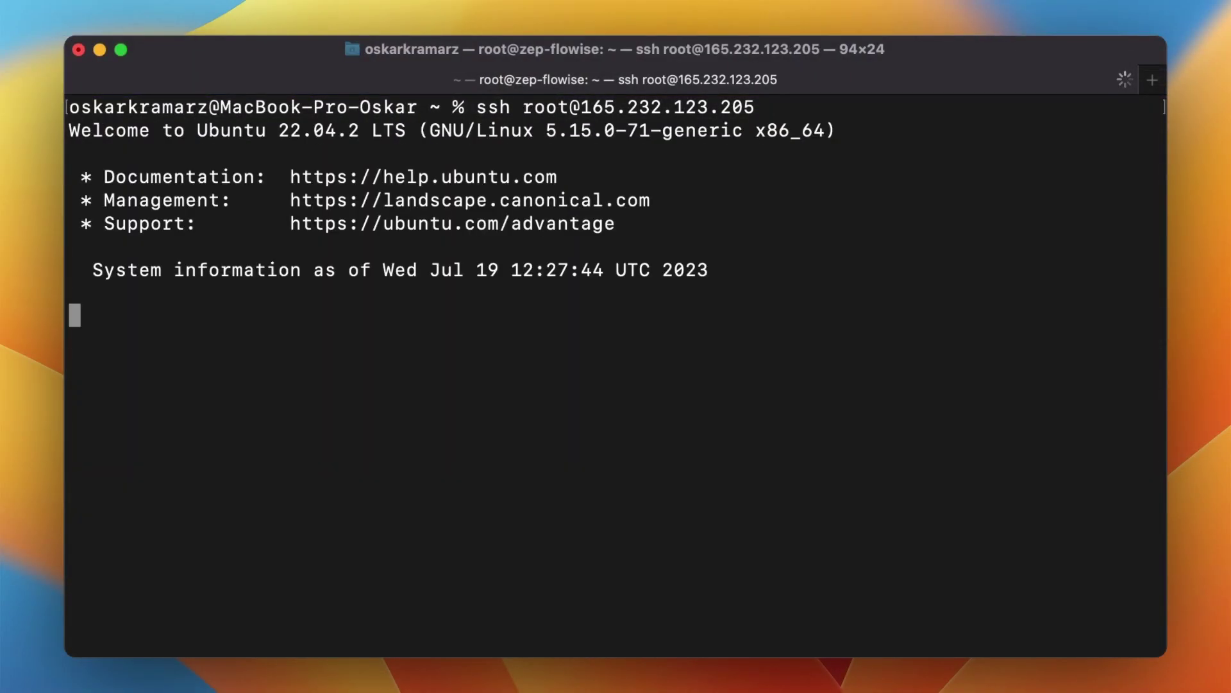
text(clear)
key(Return)
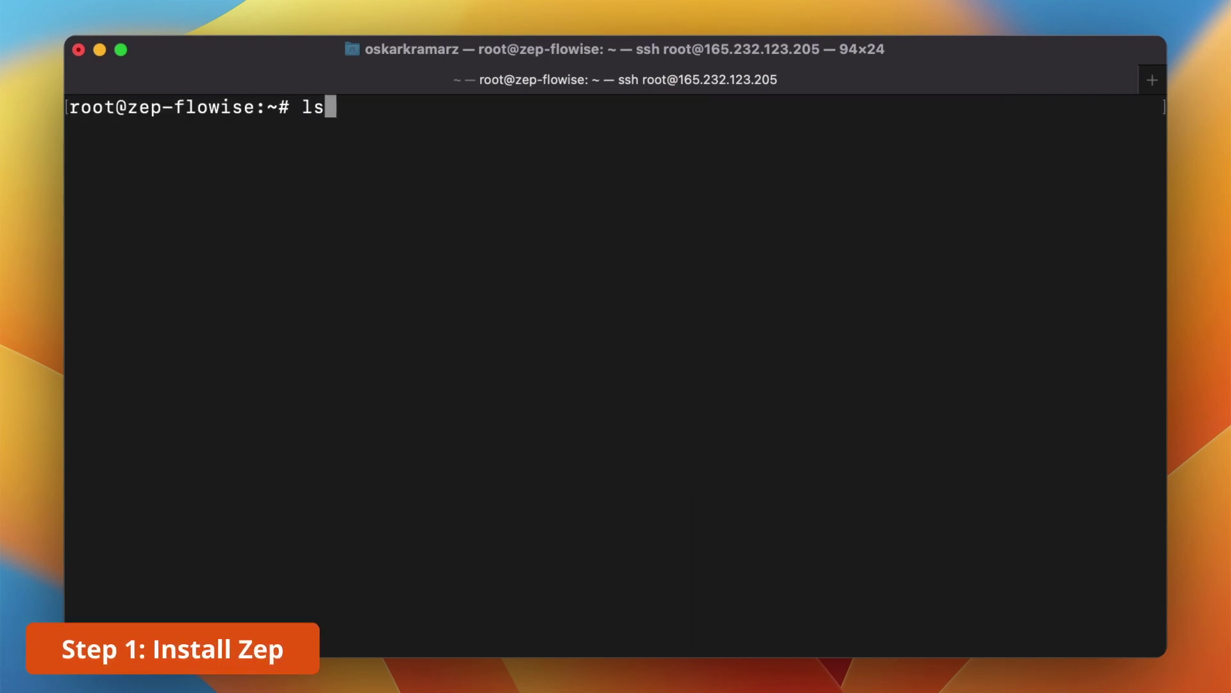
key(Return)
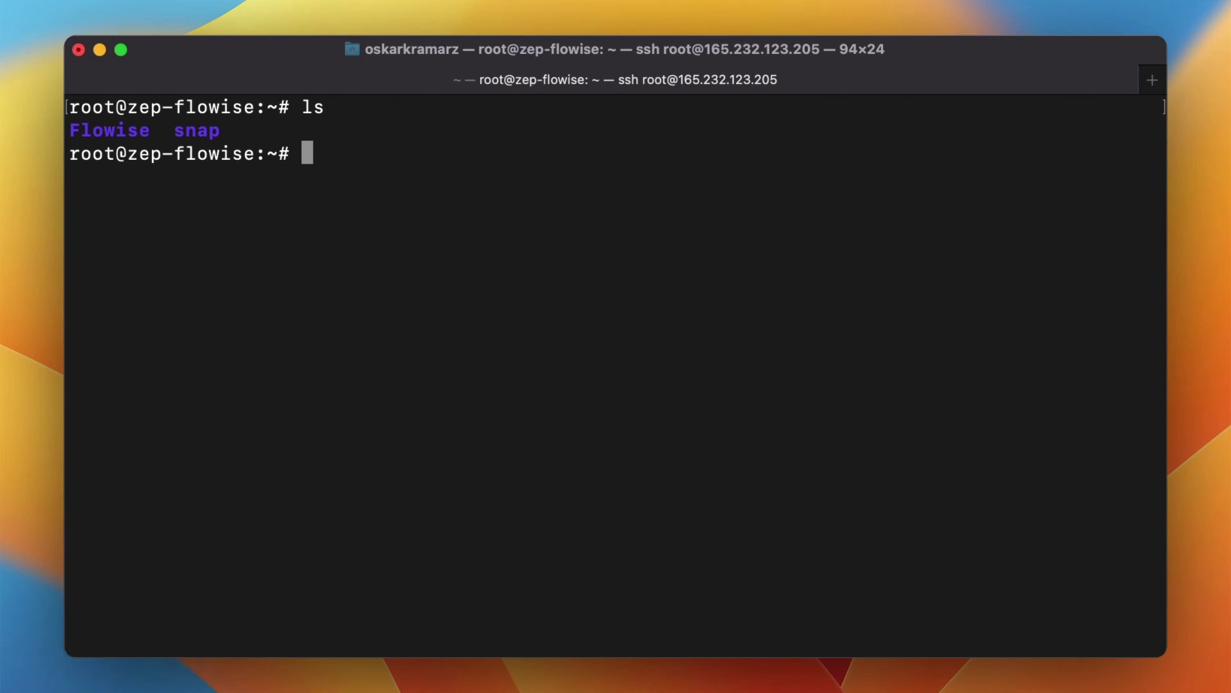
text(git clone https://github.com/getzep/zep.git)
key(Return)
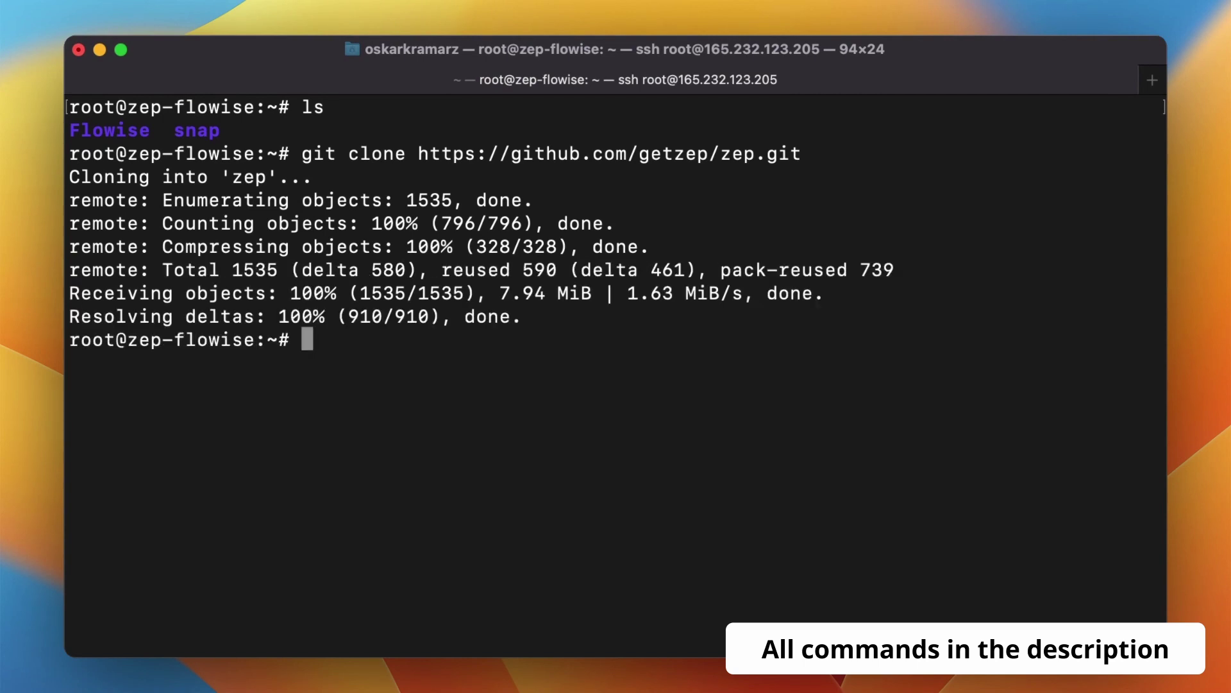
text(ls)
key(Return)
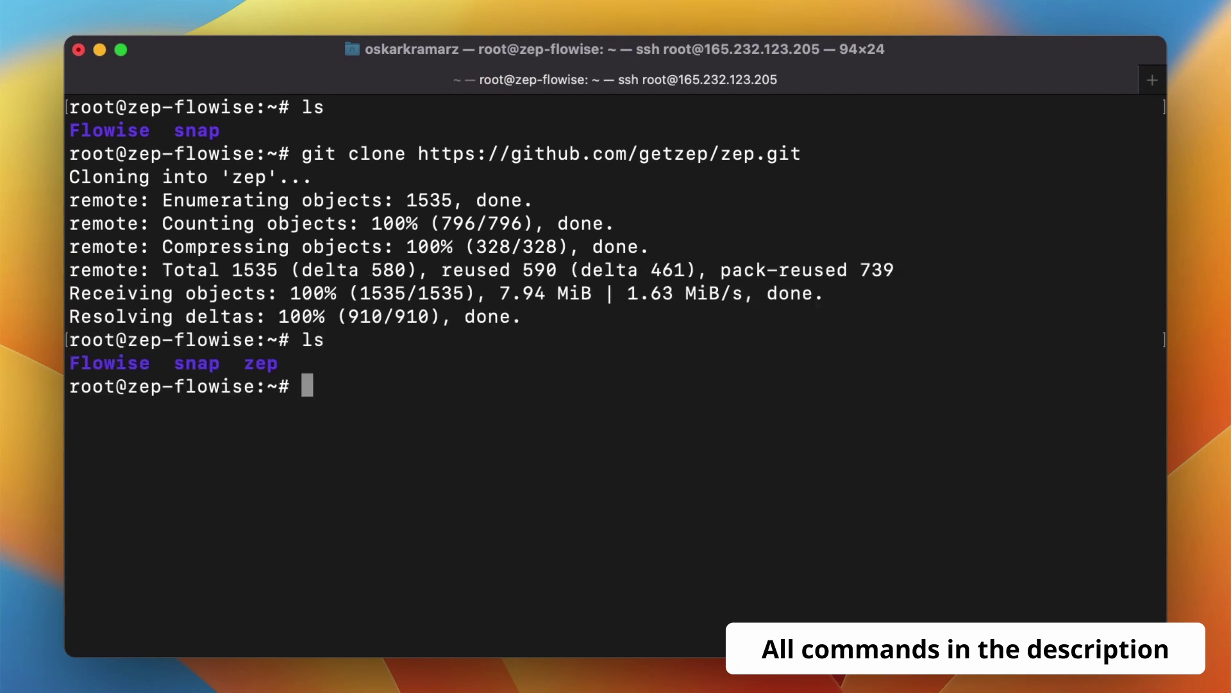
text(cd zep)
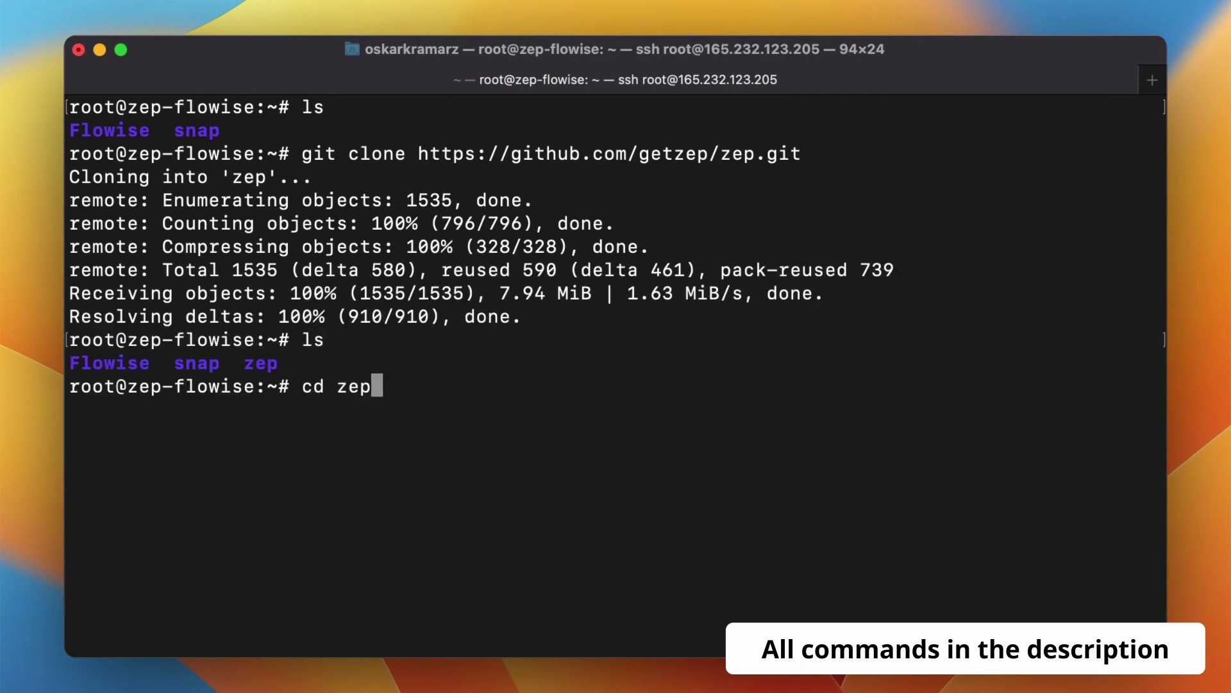
key(Return)
Create .env in nano with ZEP_OPENAI_API_KEY set to the pasted OpenAI key and save it
text(nano .env)
key(Return)
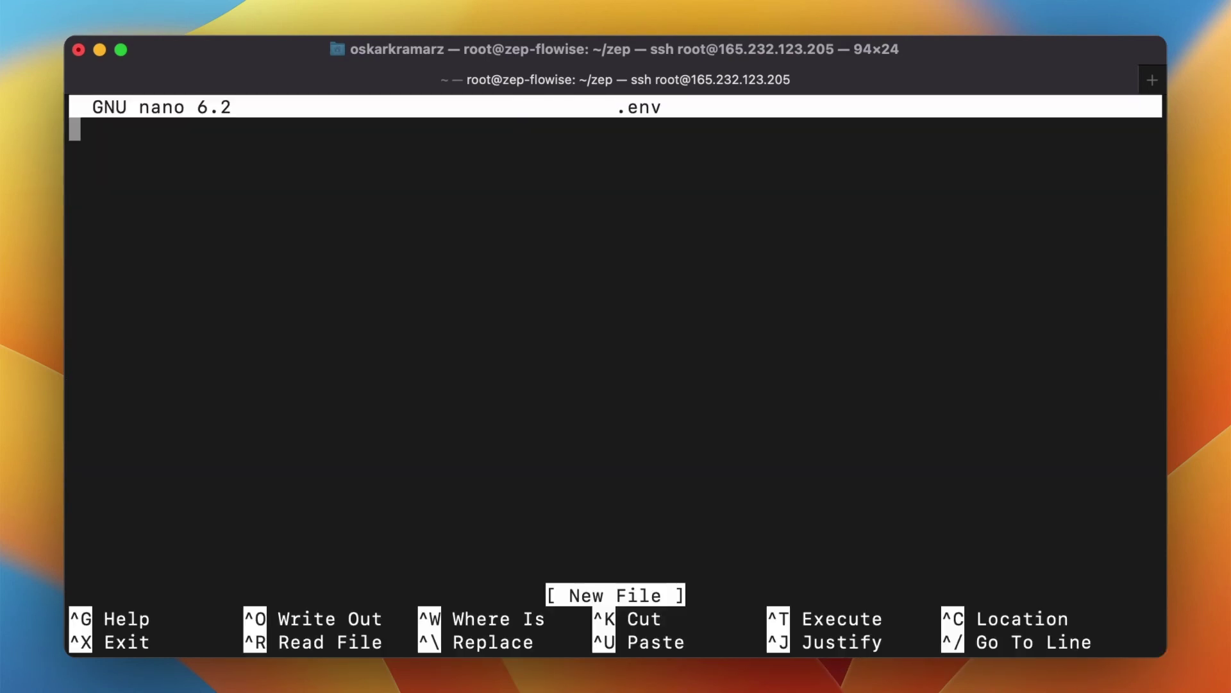
text(ZEP_OPENAI_API_KEY=)
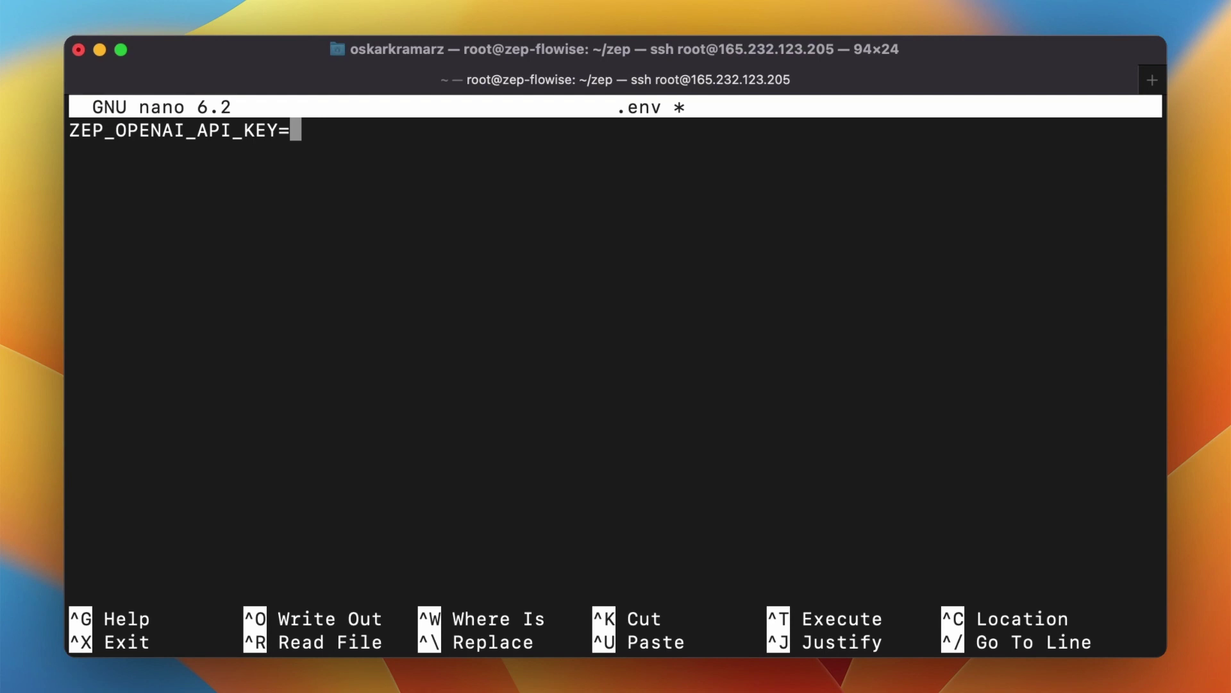
key(super+v)
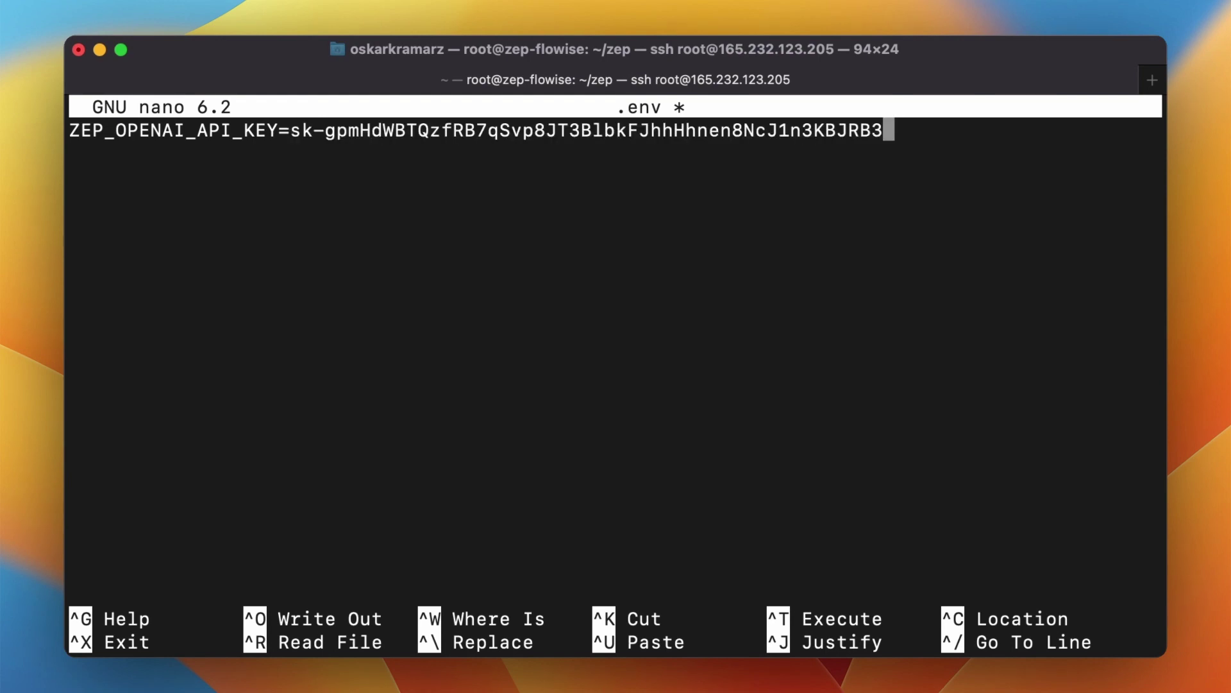
key(ctrl+x)
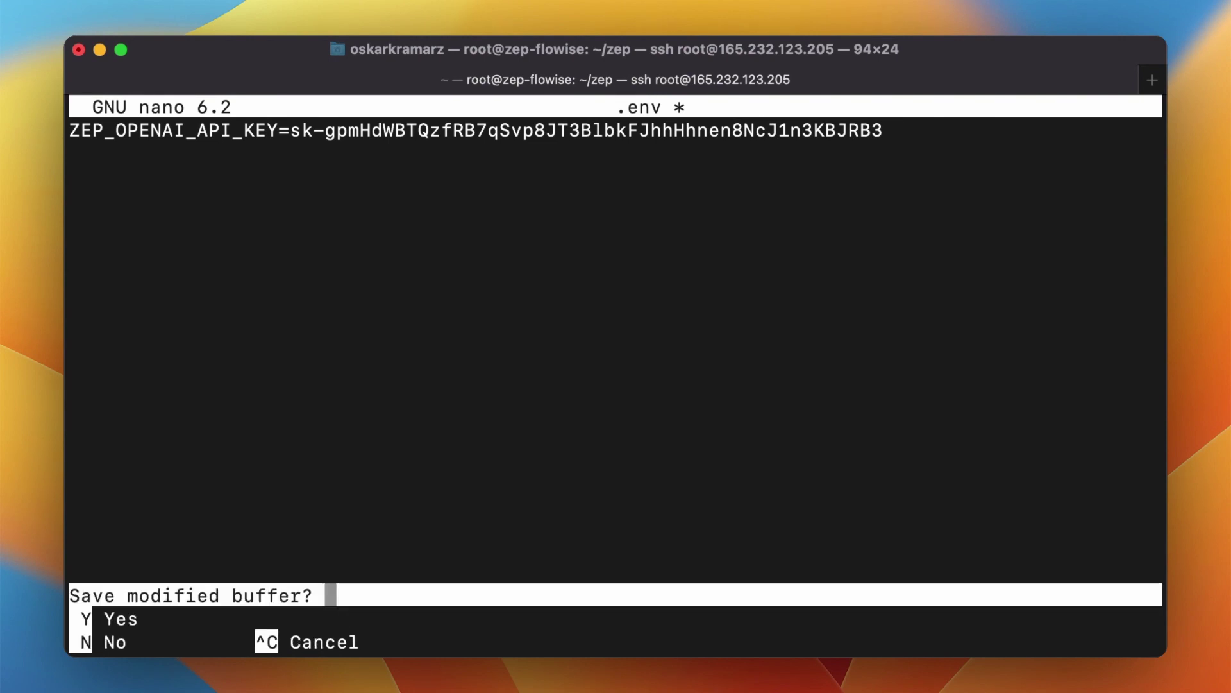
key(y)
key(Return)
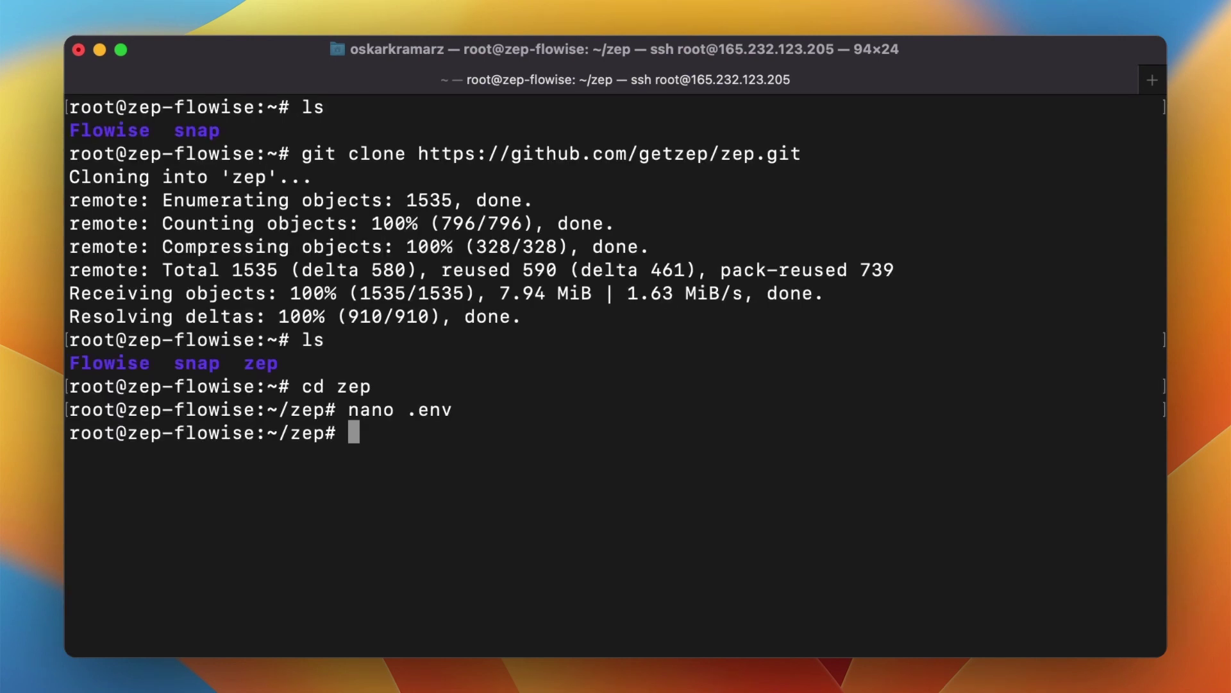
Run docker compose up -d, then docker container ls to confirm Zep on port 8000
text(docker compose up -d)
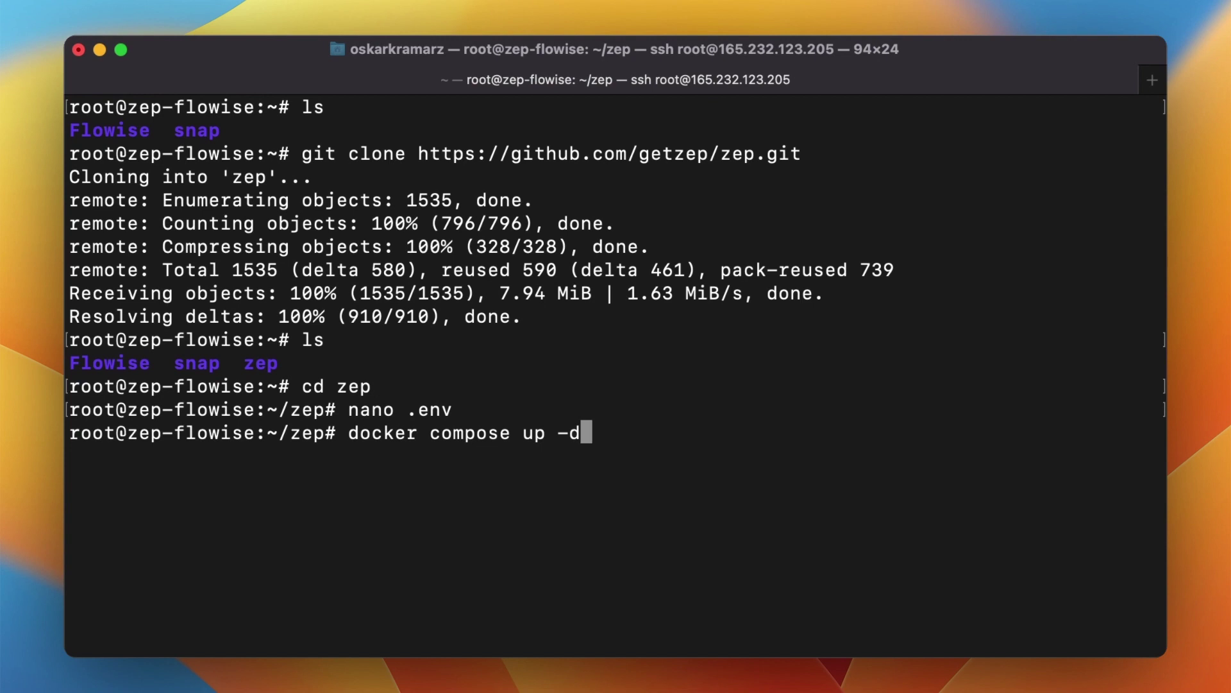
key(Return)
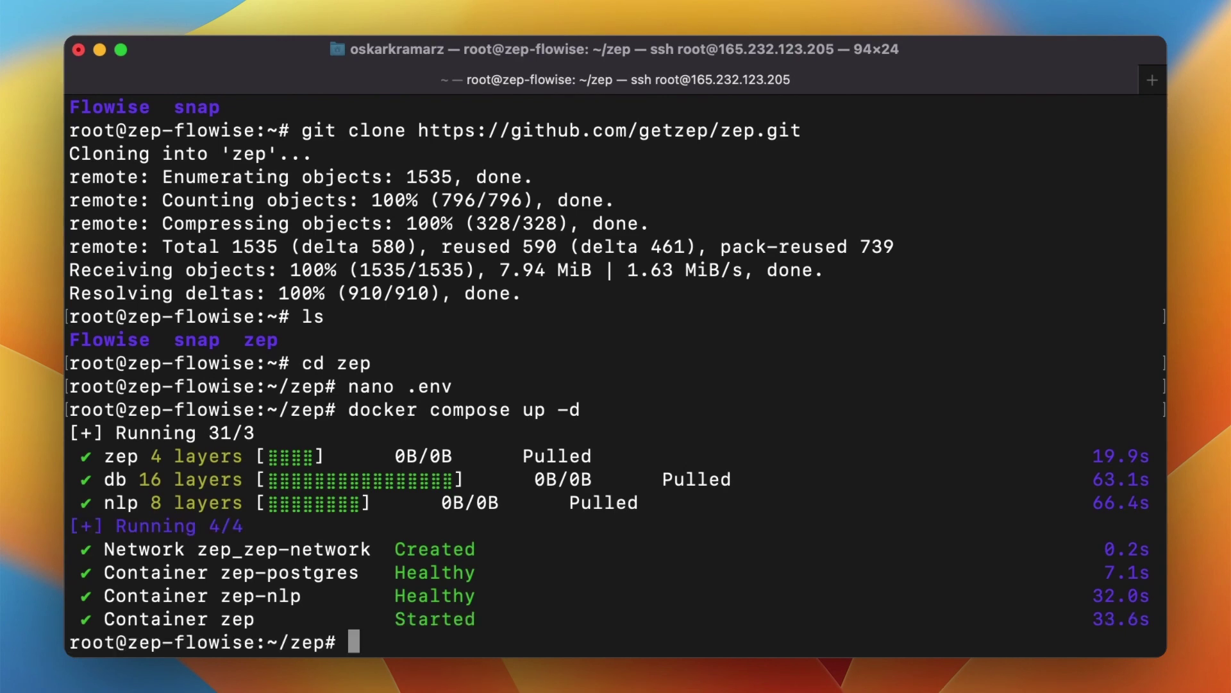
text(docker container ls)
key(Return)
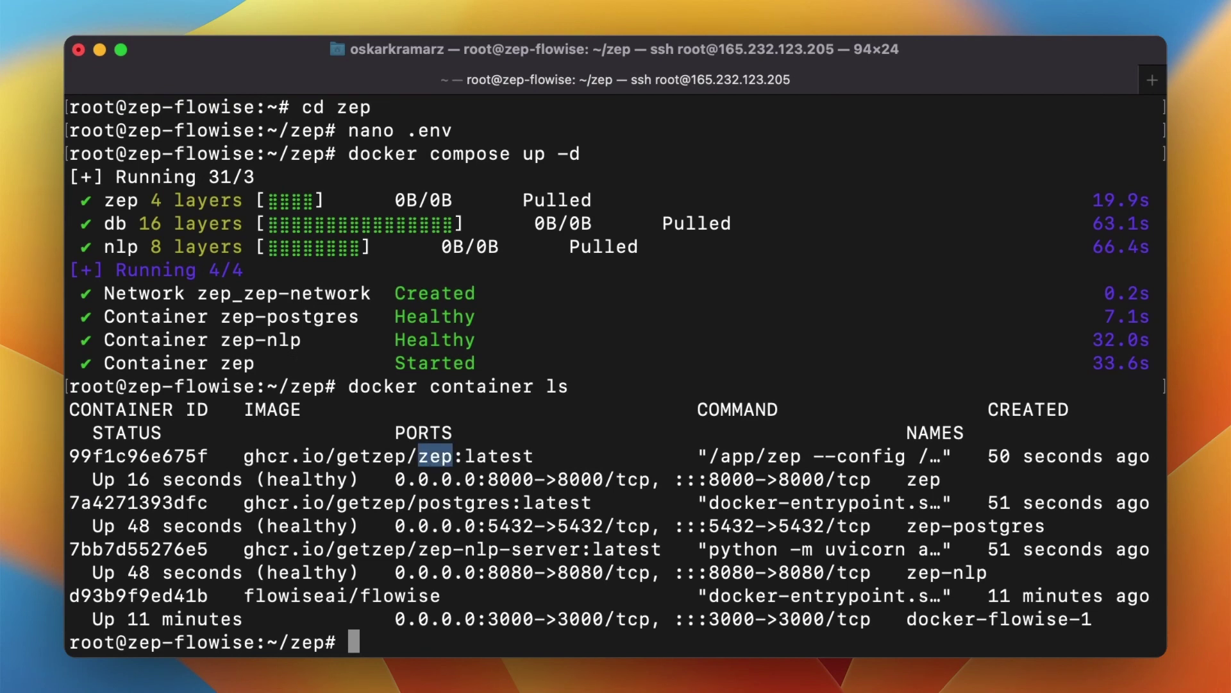
drag(488, 479, 511, 479)
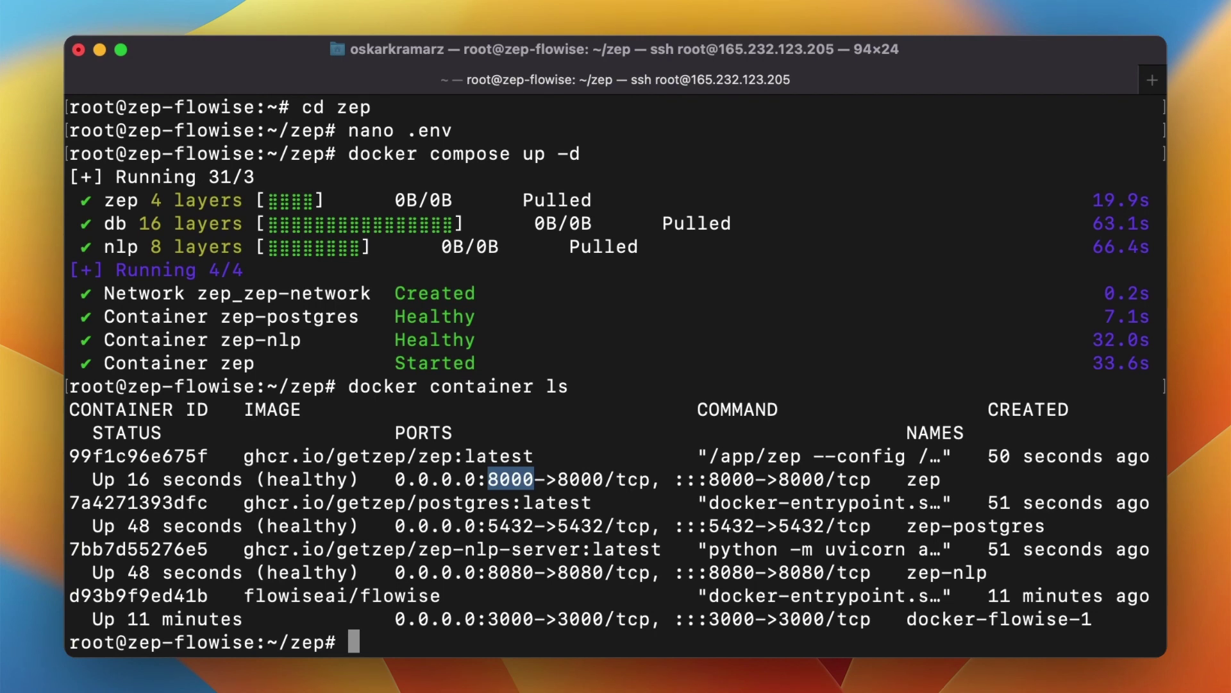
click(511, 479)
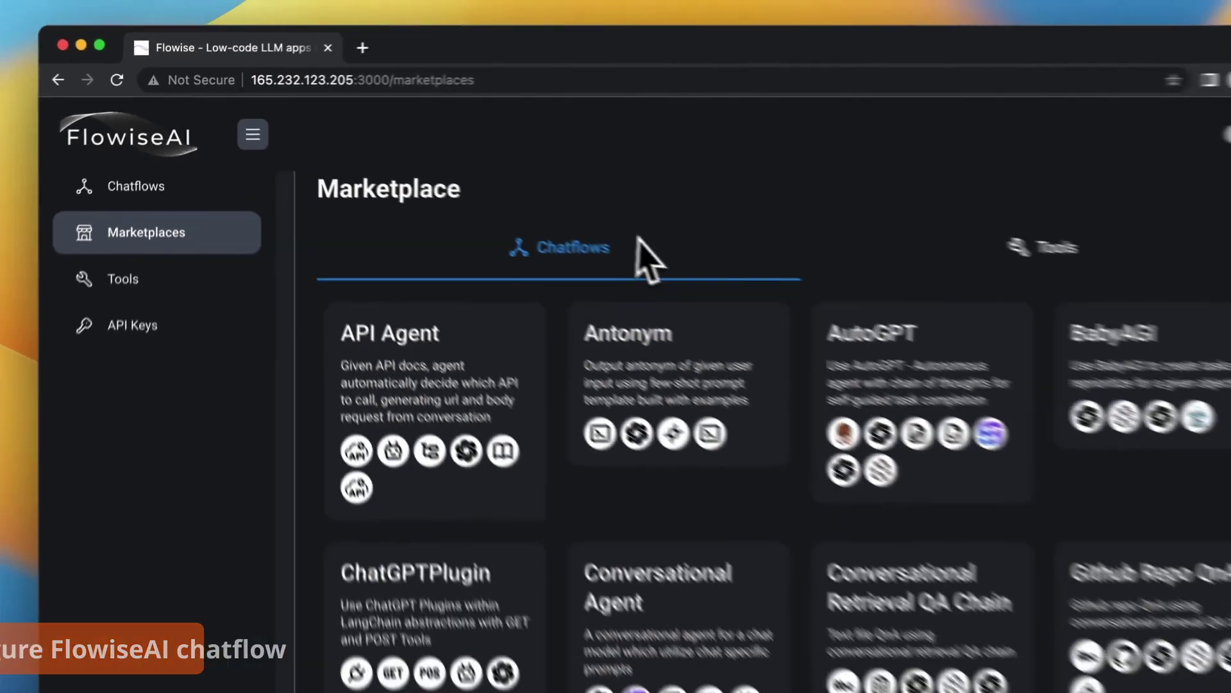
Preview the Conversational Agent marketplace template, then open the saved Chat history ZEP chatflow
scroll(1053, 389, down, 3)
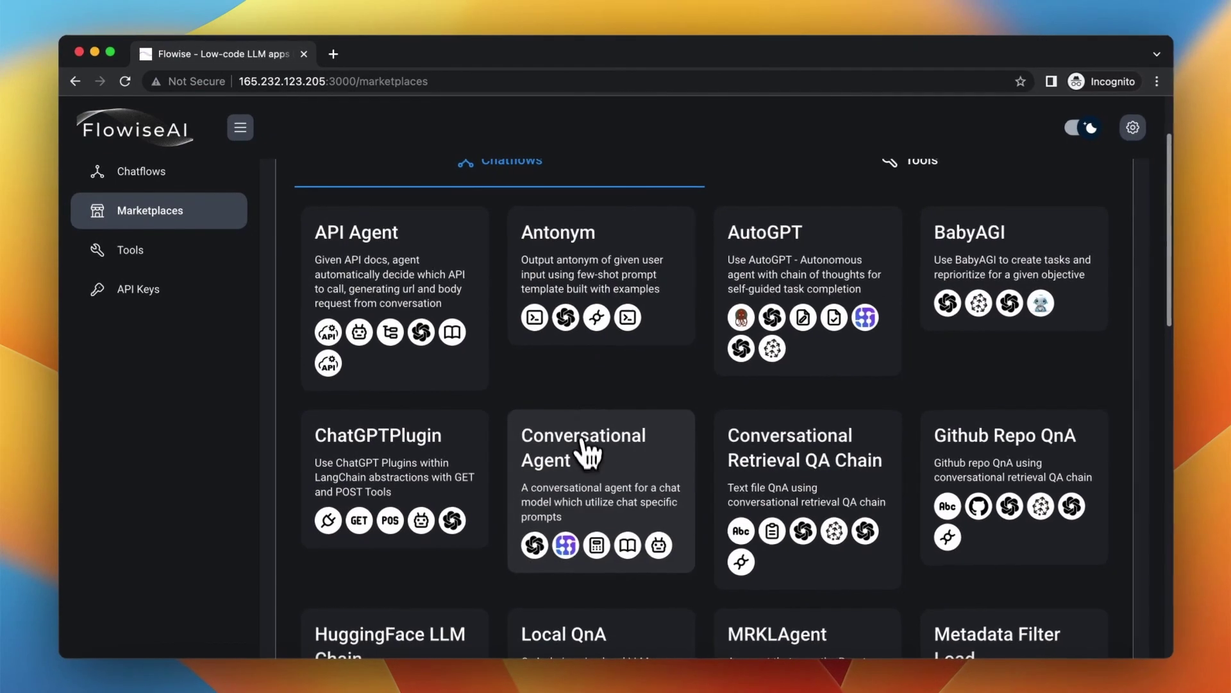
click(577, 452)
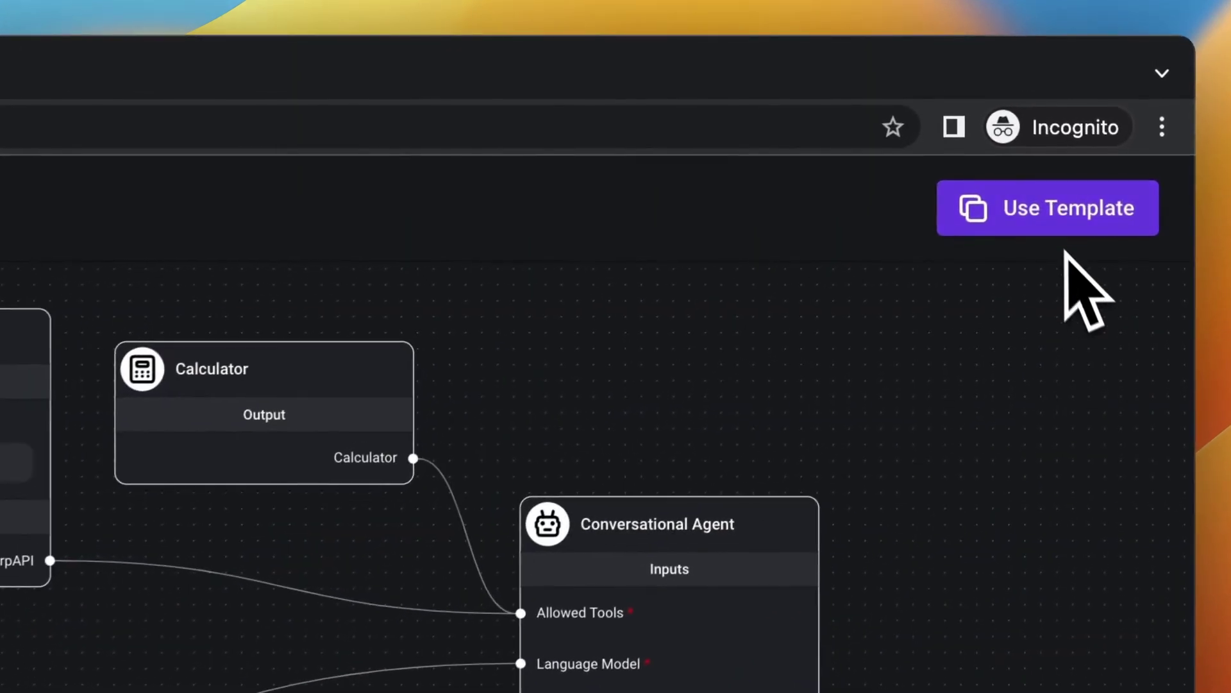
click(80, 129)
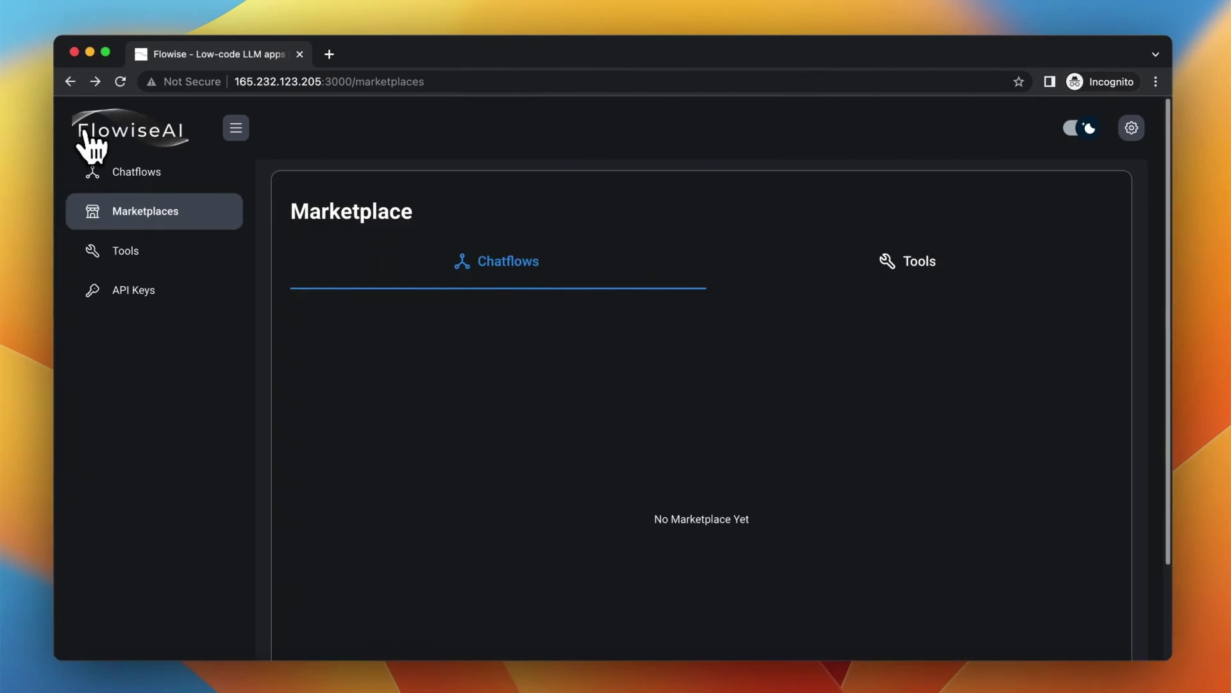
click(132, 180)
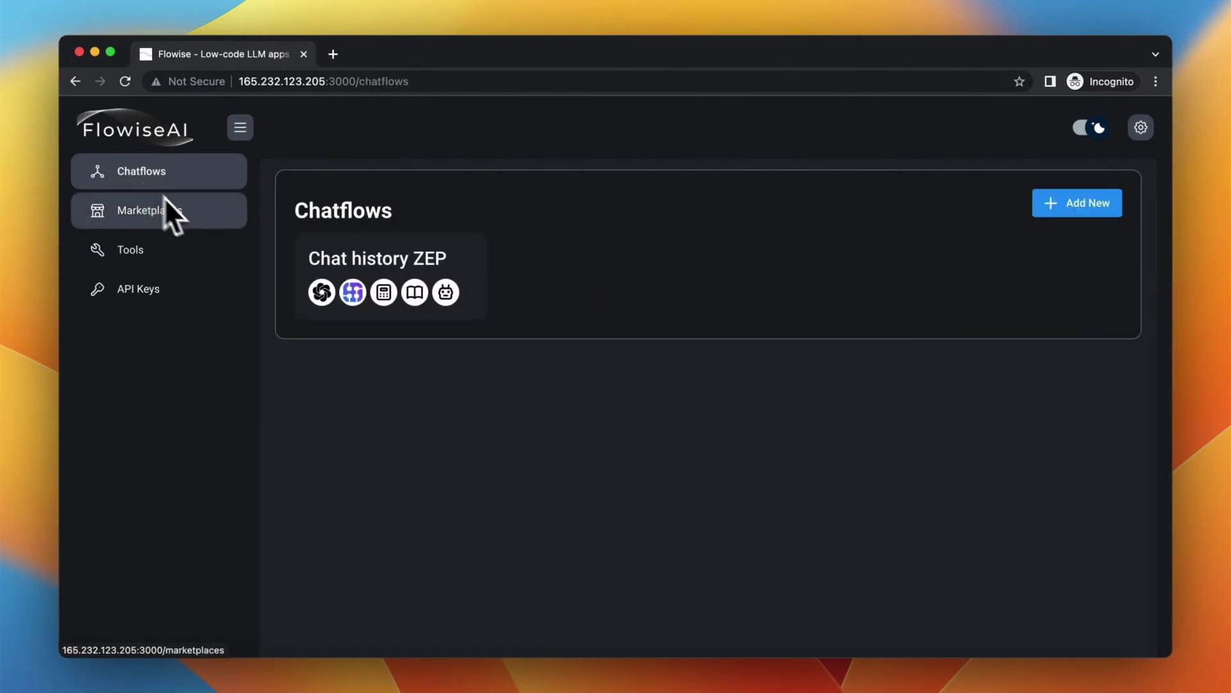
click(357, 290)
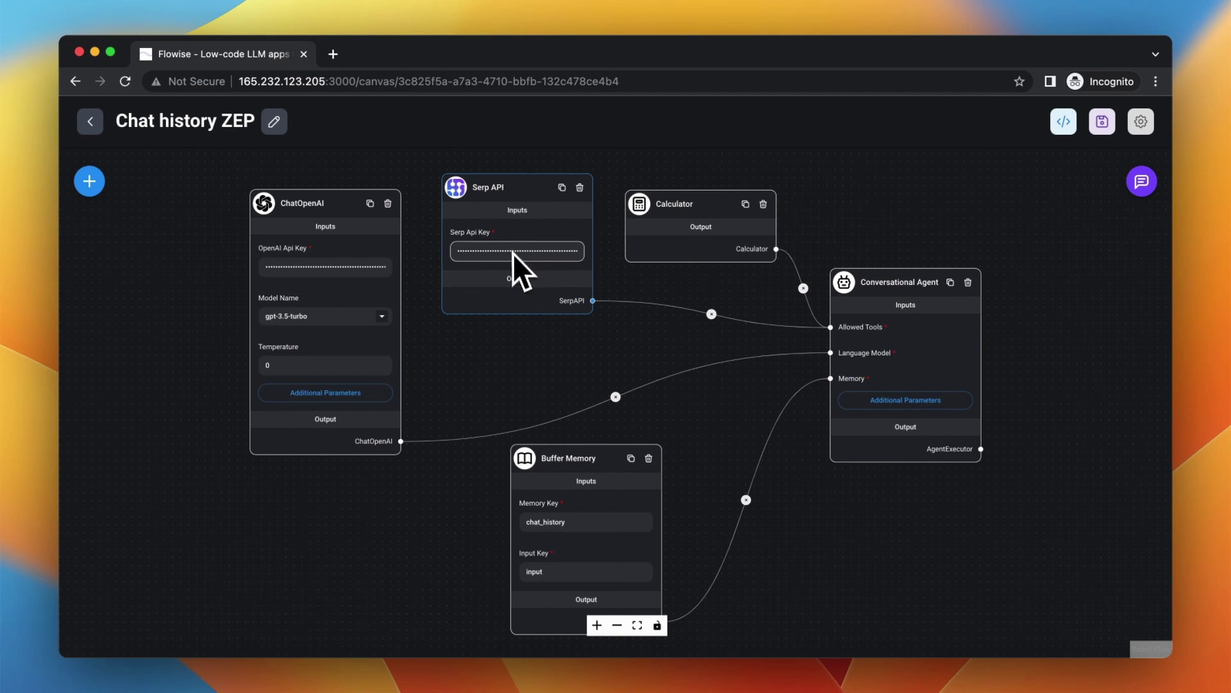
In the test chat, introduce yourself by name and ask 'What is my name?'
click(1142, 183)
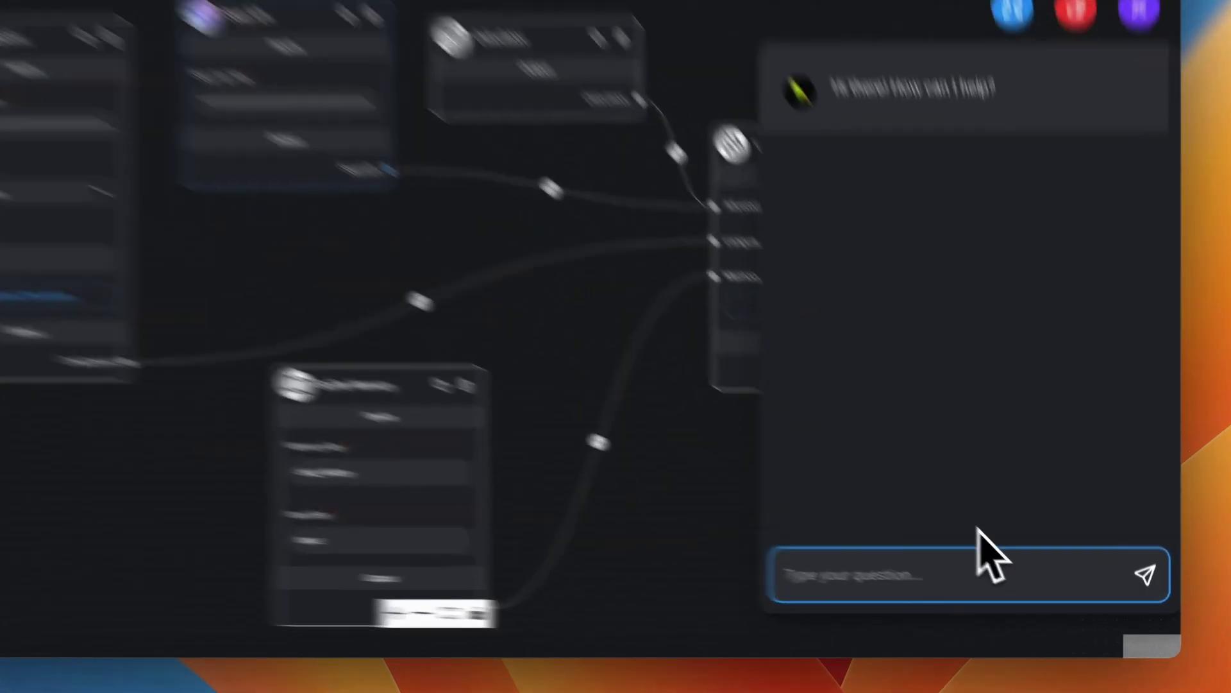
text(Hello, my name is Oskar.)
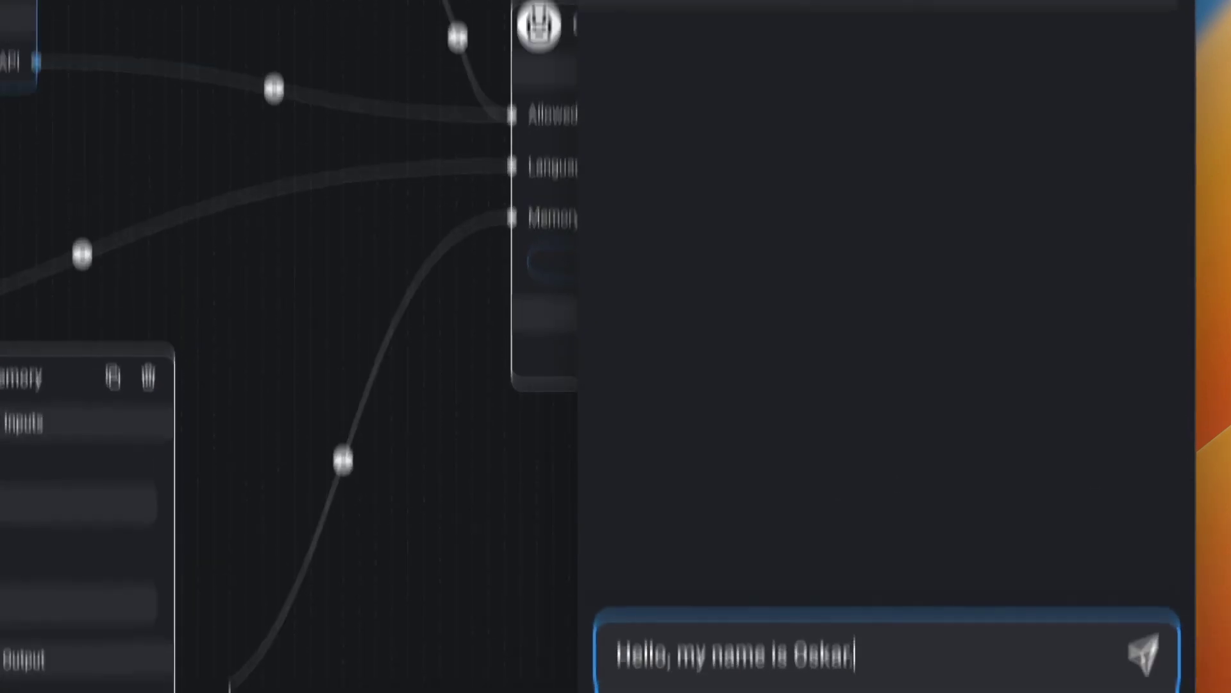
key(Return)
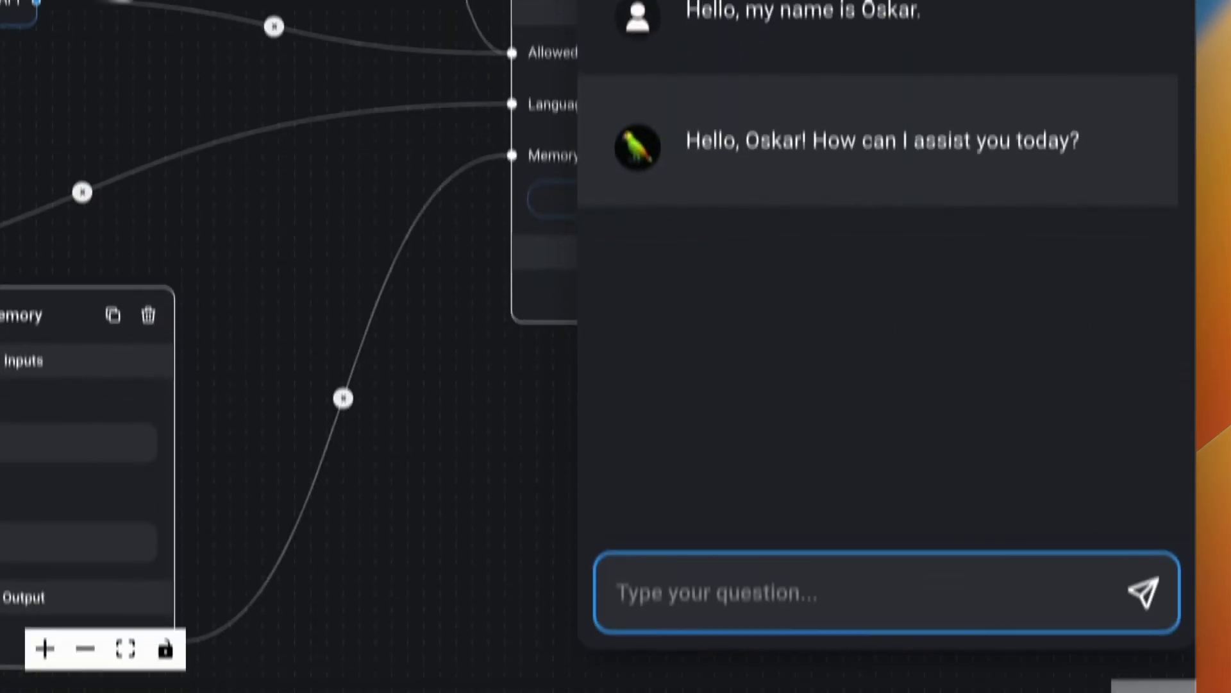
text(What is my name?)
key(Return)
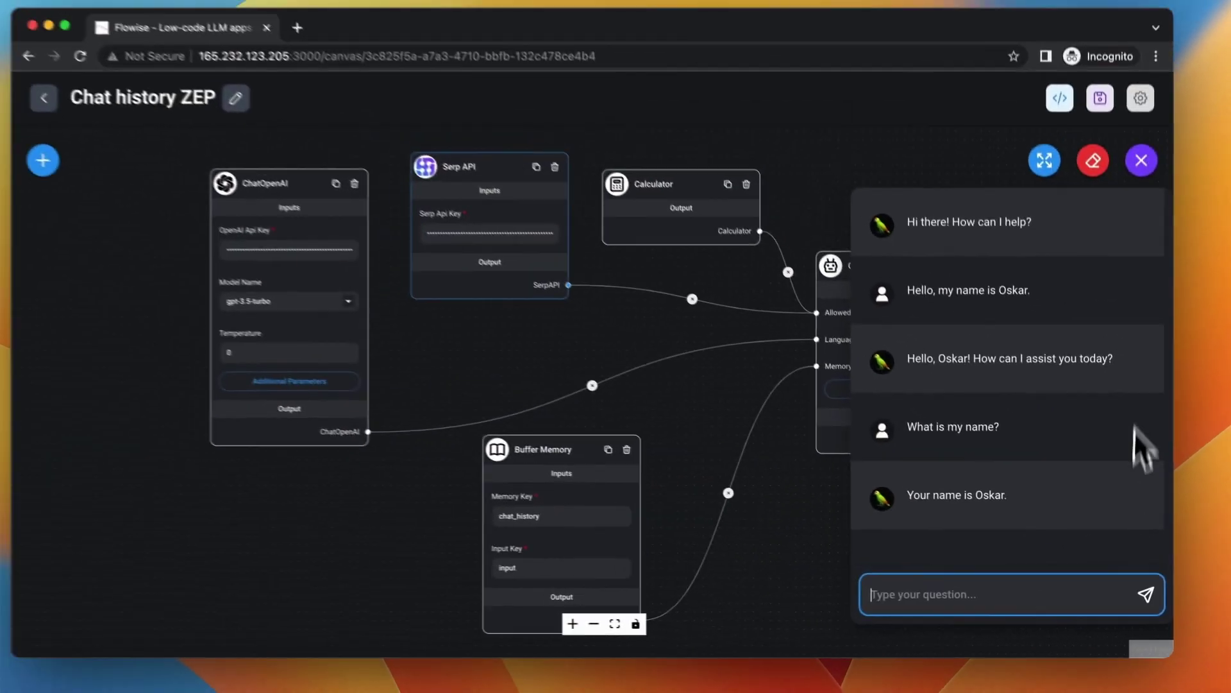
Clear all chat history, disconnect the Buffer Memory node, and delete it
click(1093, 161)
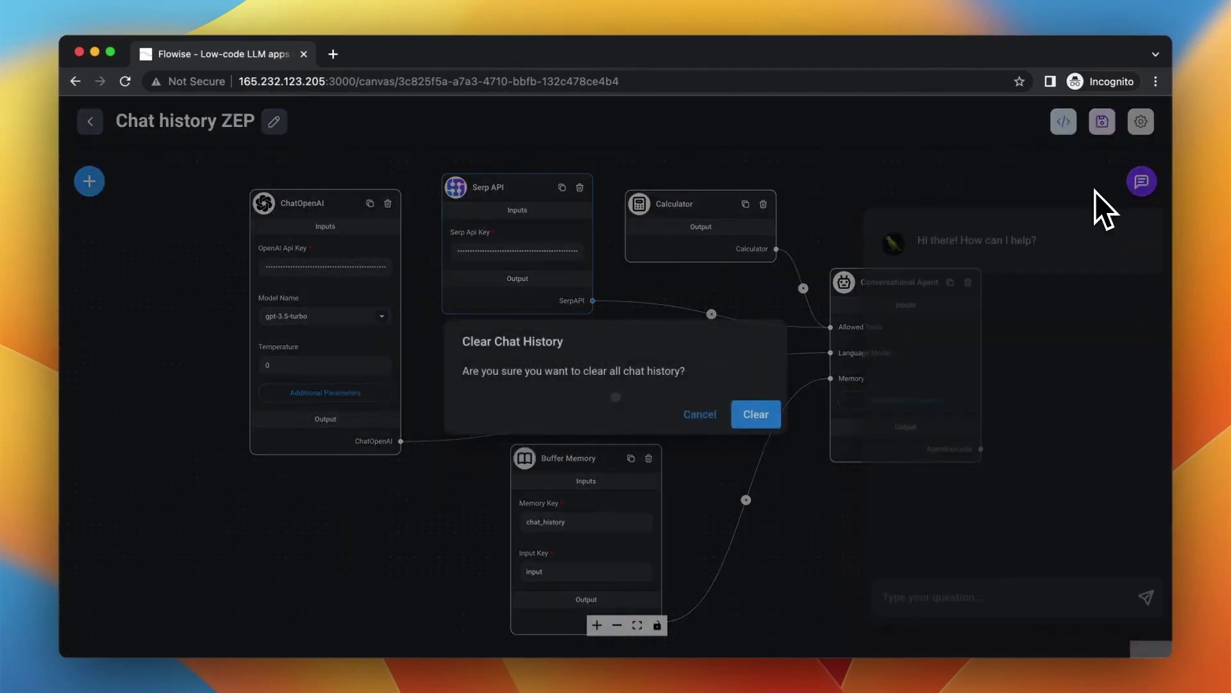
click(755, 414)
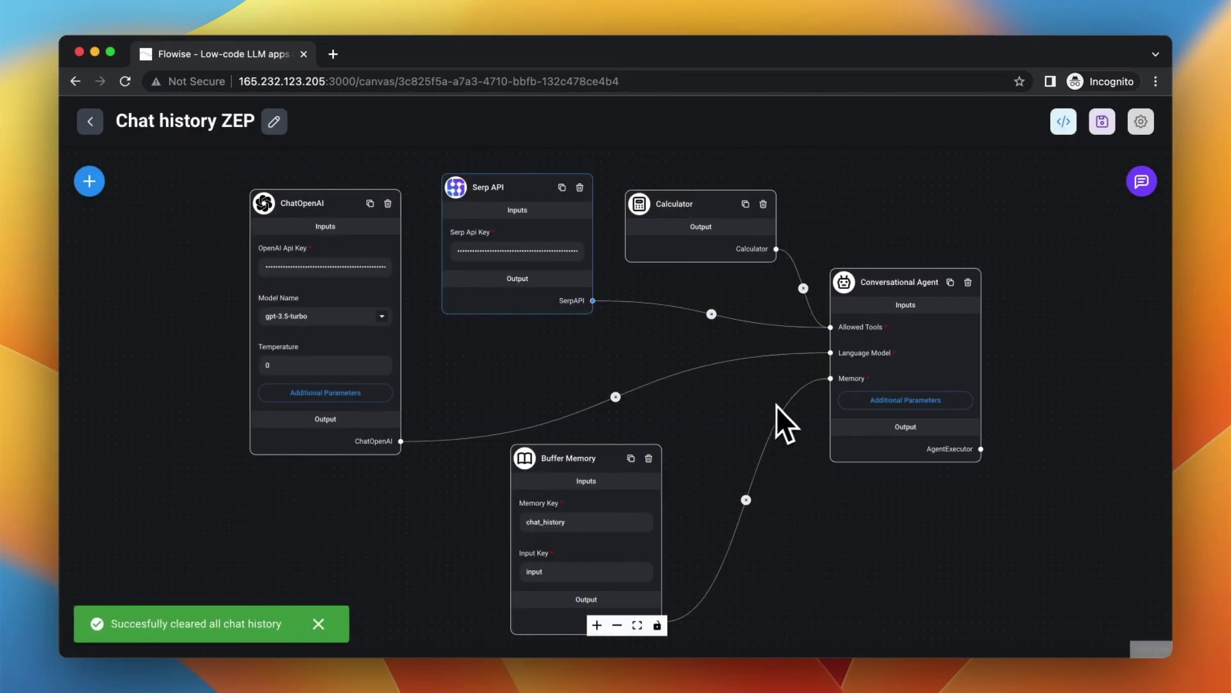
click(745, 499)
click(648, 458)
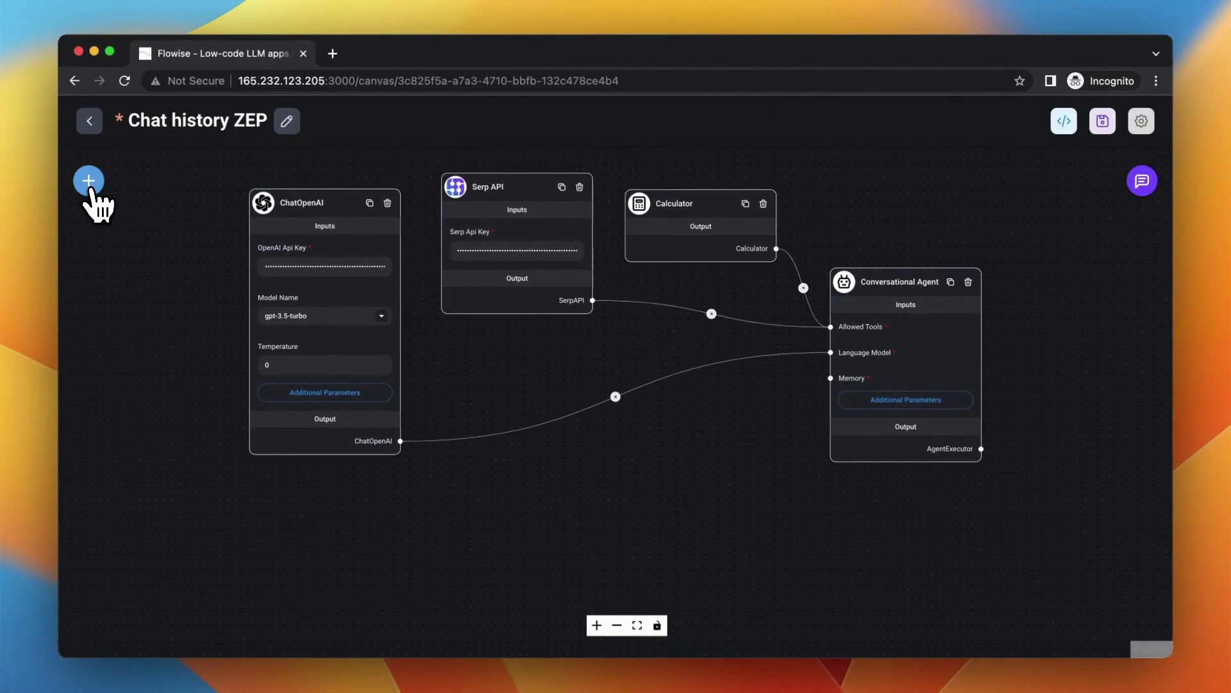
Add a Zep Memory node from the Memory category and connect it to the agent's Memory input
click(90, 182)
scroll(165, 353, down, 3)
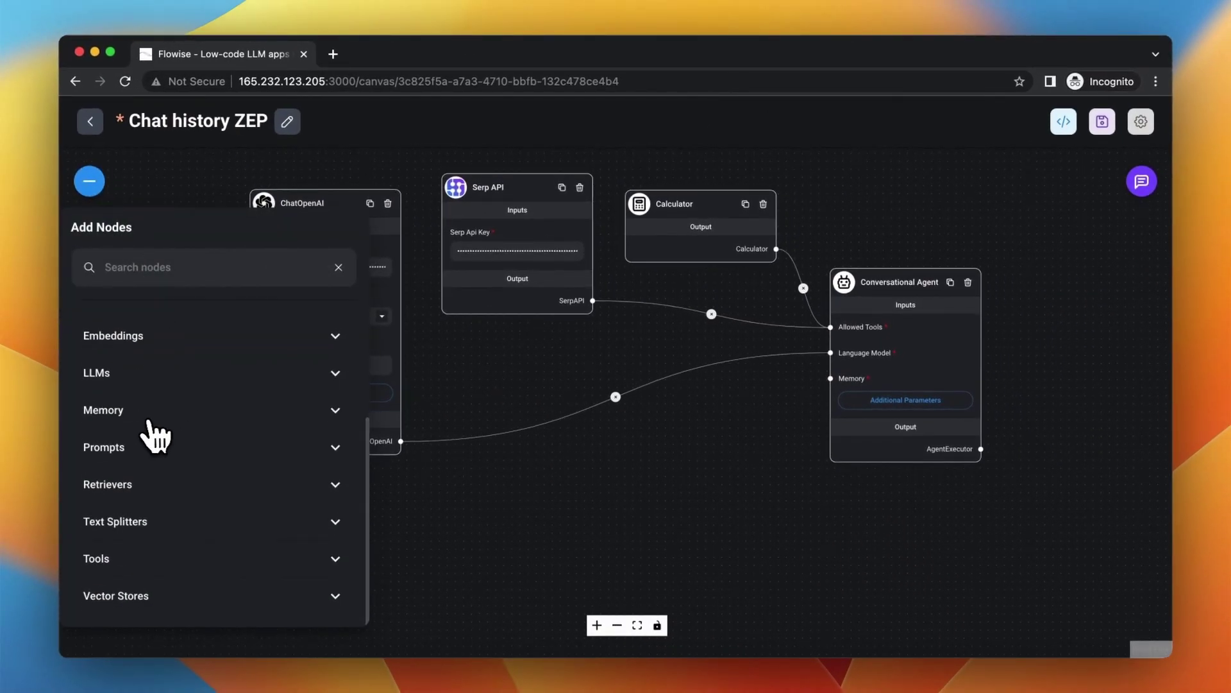
click(152, 425)
scroll(151, 452, down, 5)
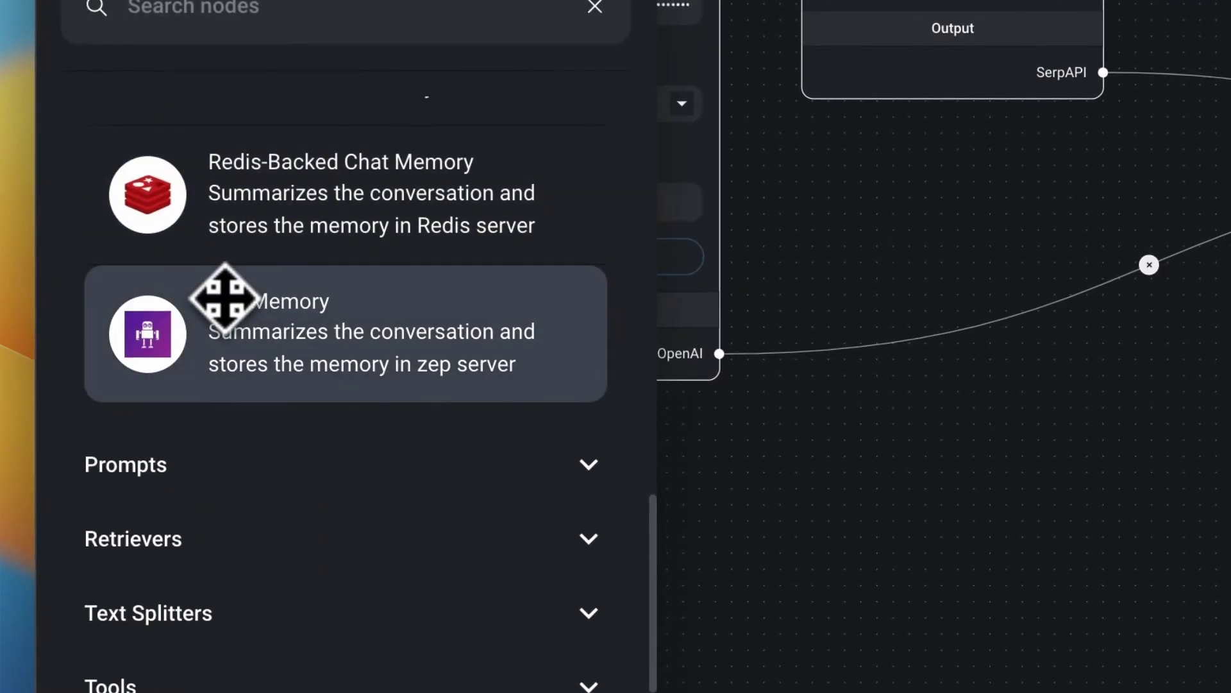
drag(225, 298, 1076, 484)
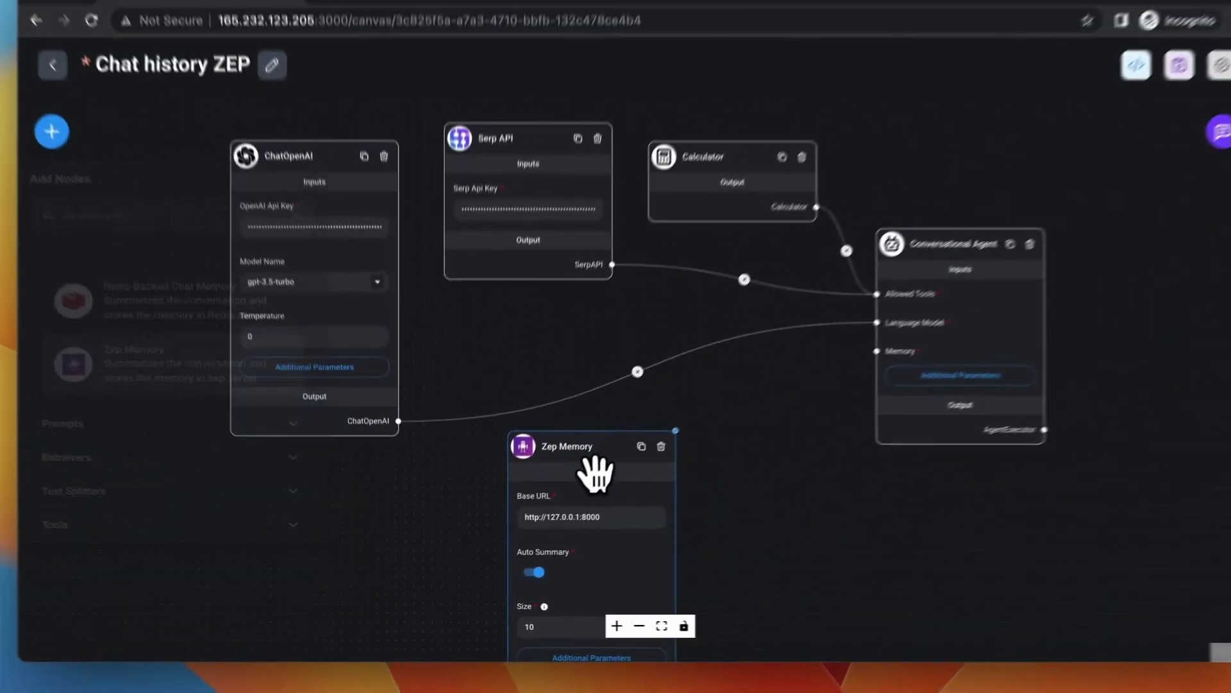
drag(714, 472, 661, 393)
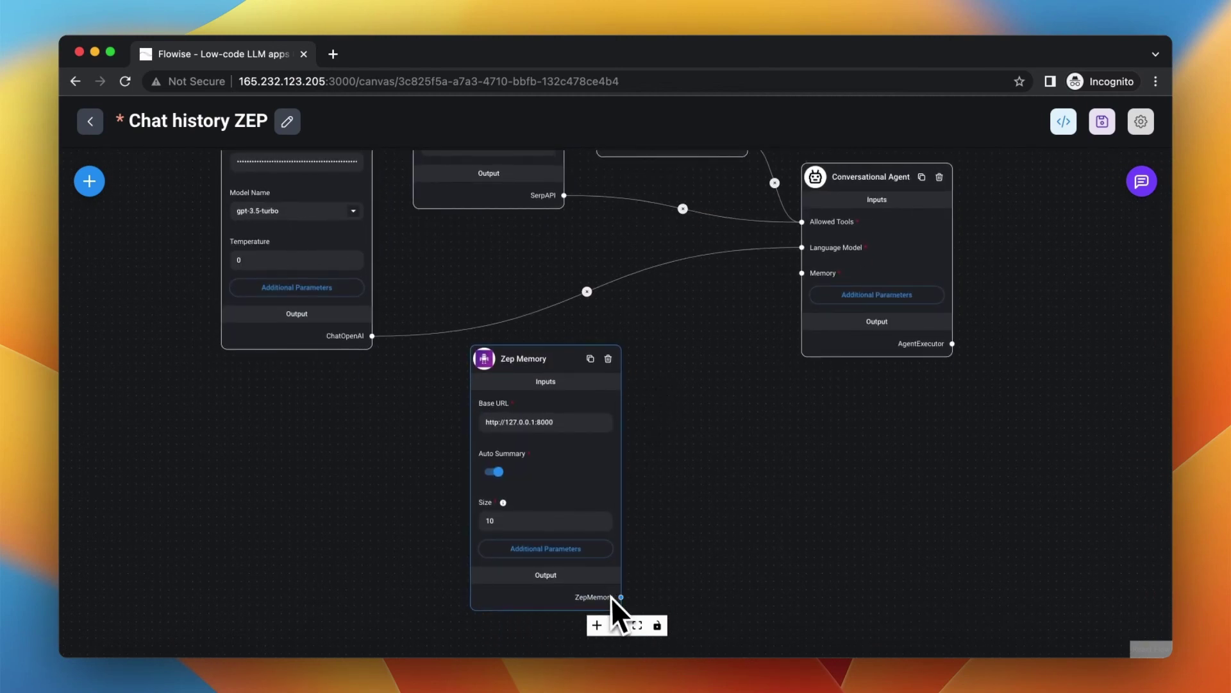
drag(621, 596, 714, 408)
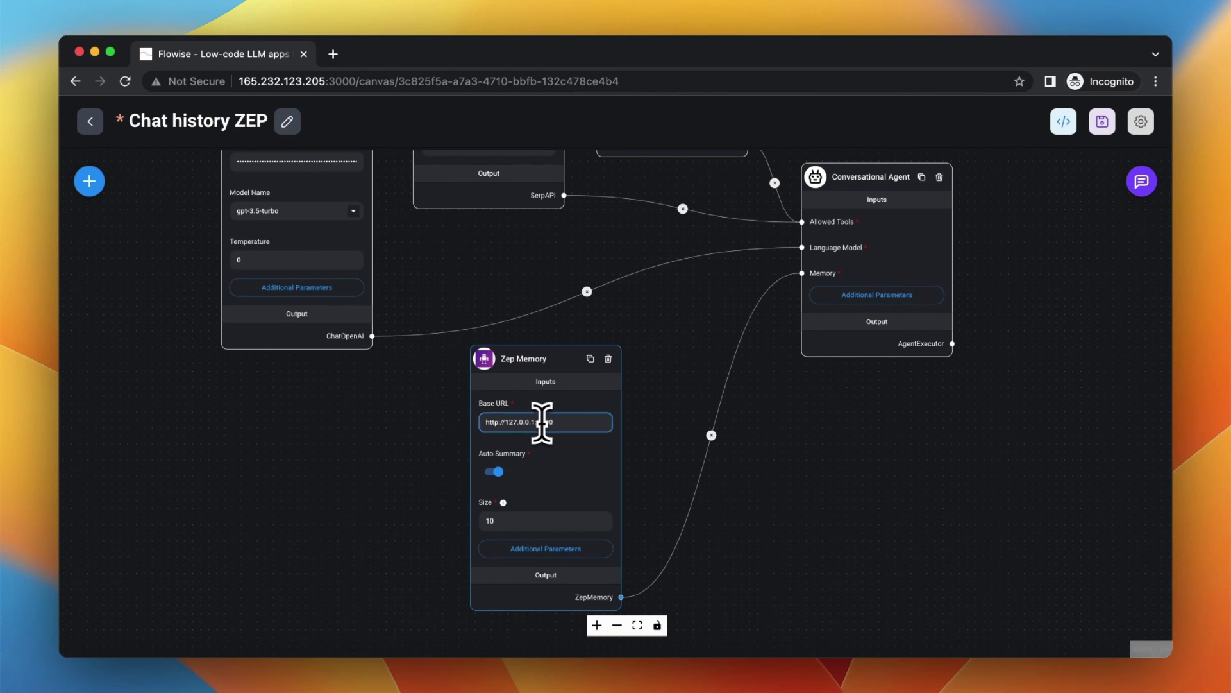
click(598, 624)
click(597, 625)
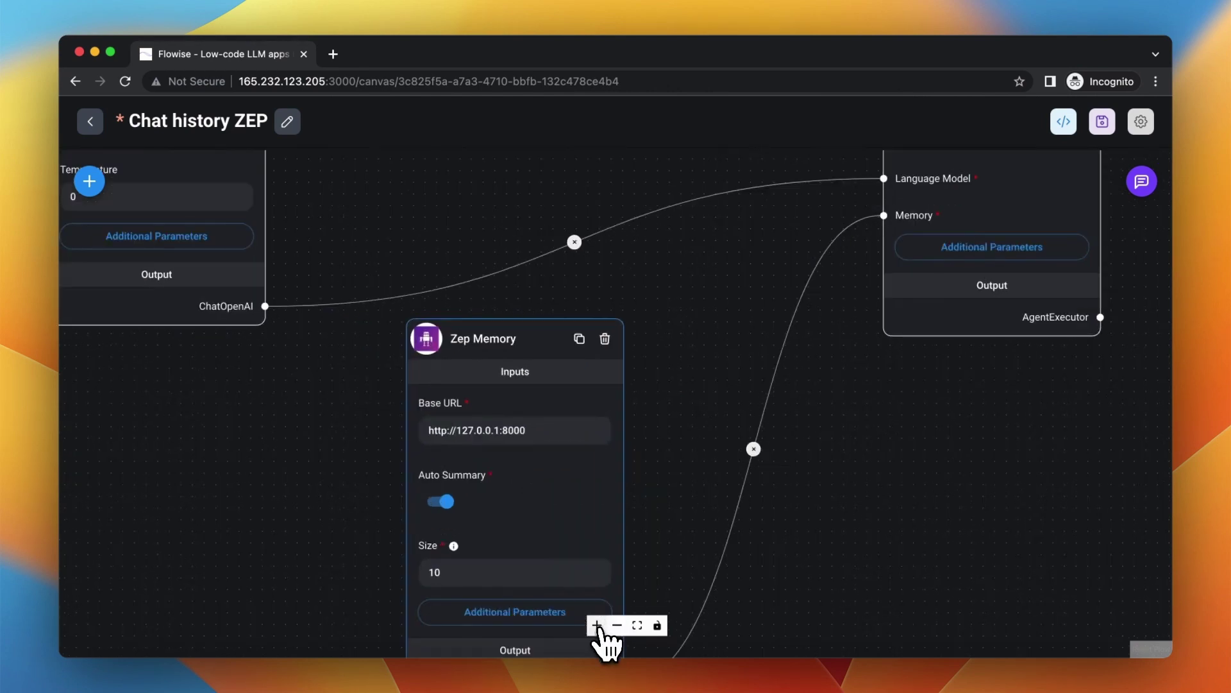
click(542, 436)
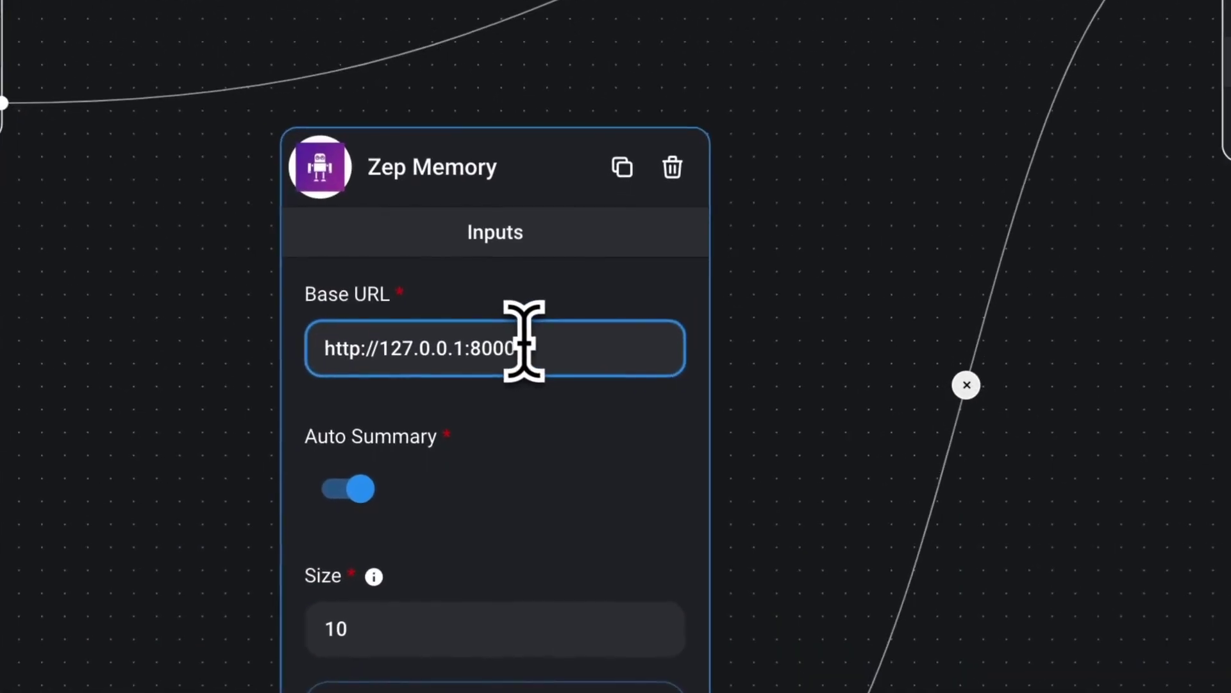
triple_click(576, 359)
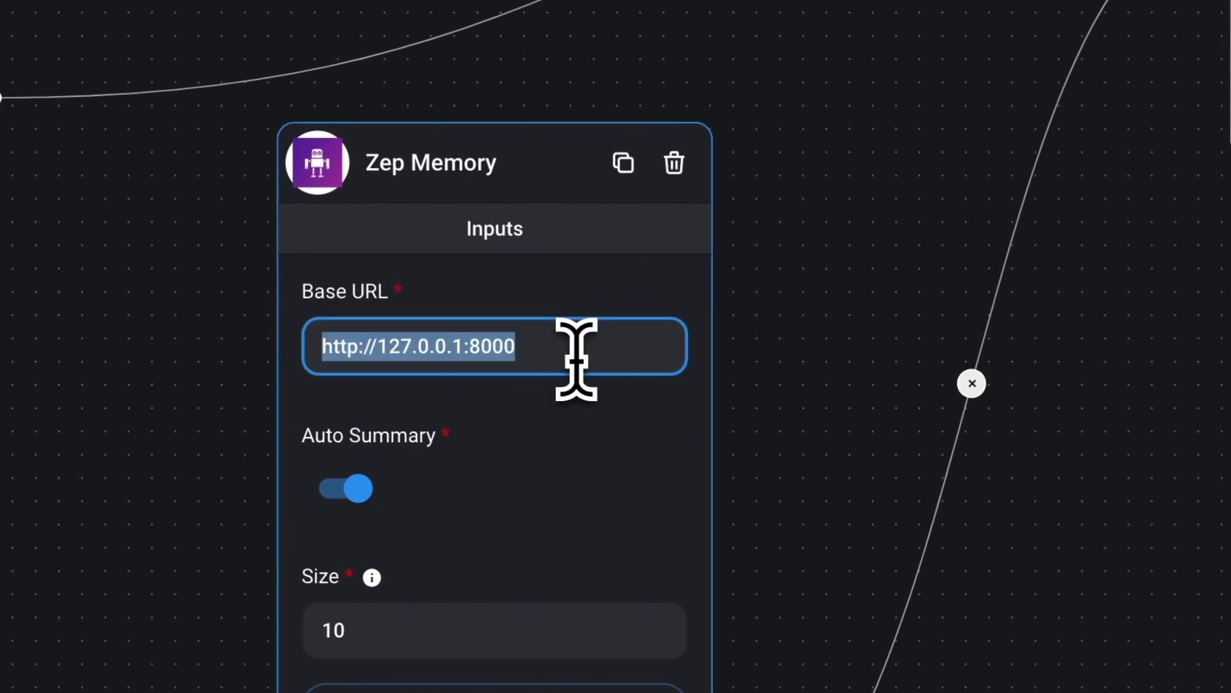
text(http://165.232.123.205:8000)
drag(600, 359, 559, 352)
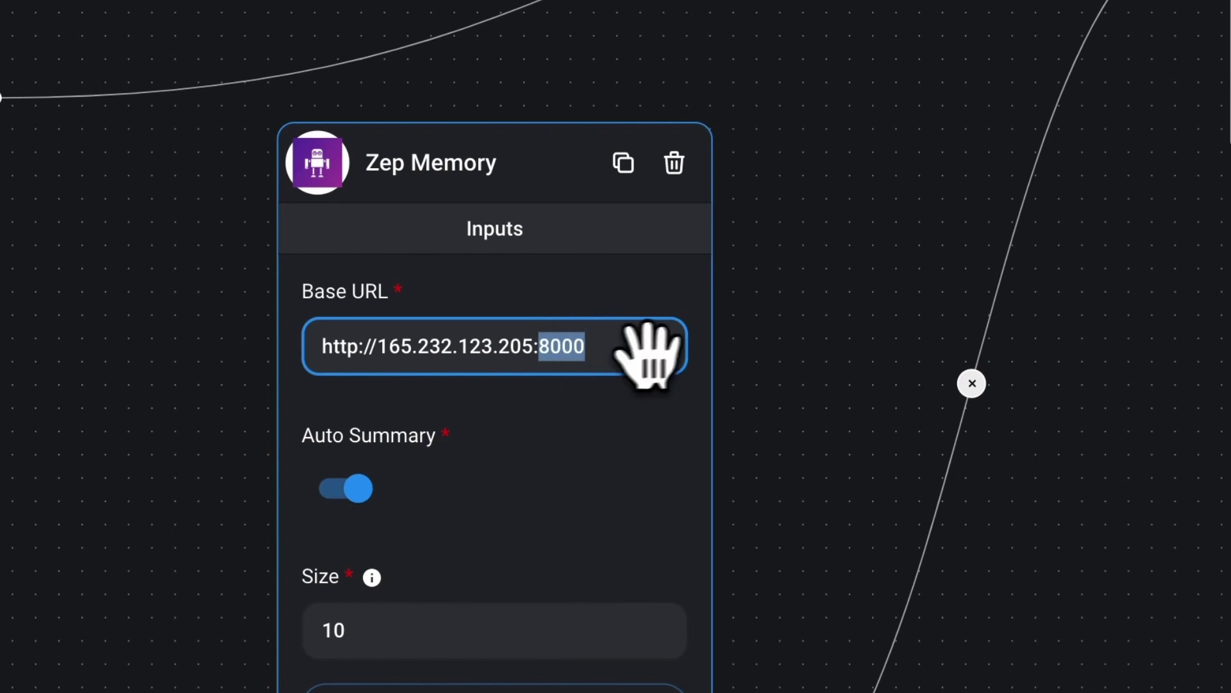
click(747, 340)
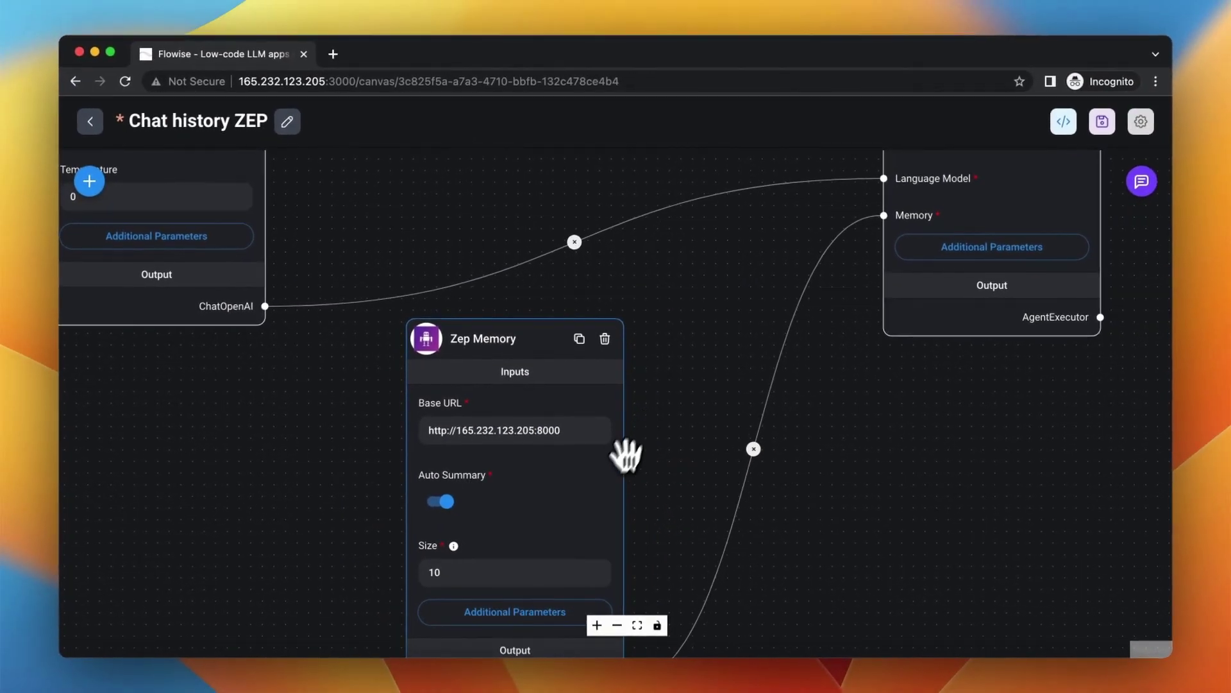
click(637, 625)
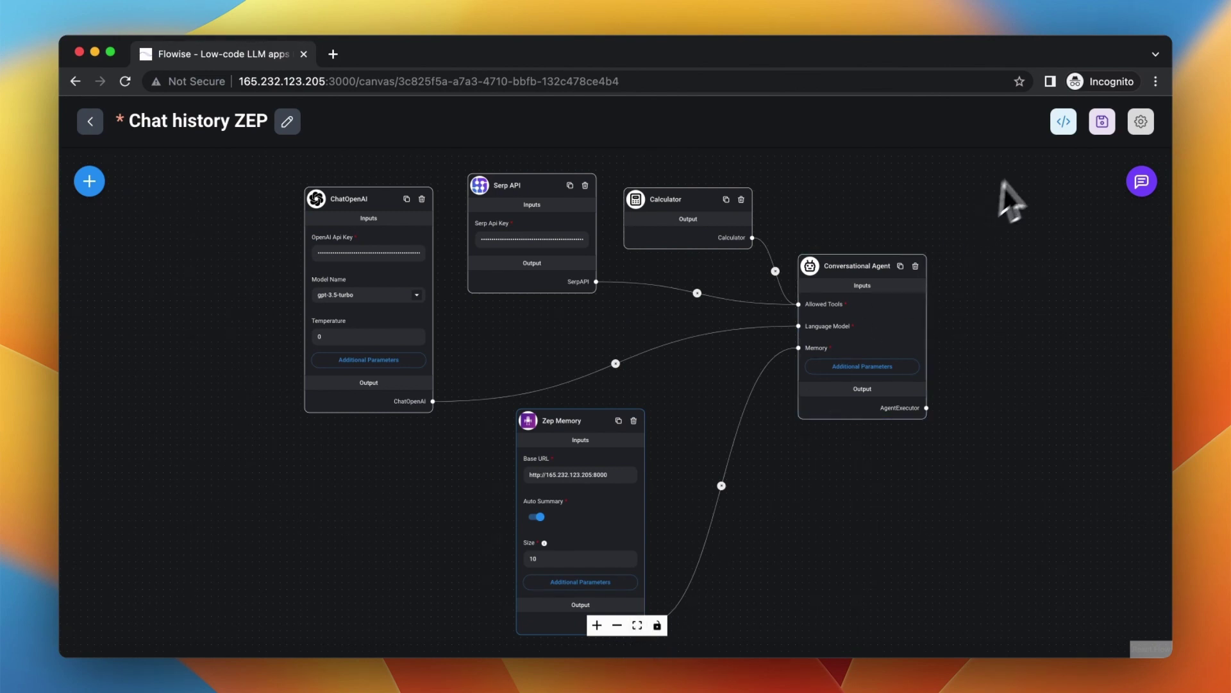
click(1103, 123)
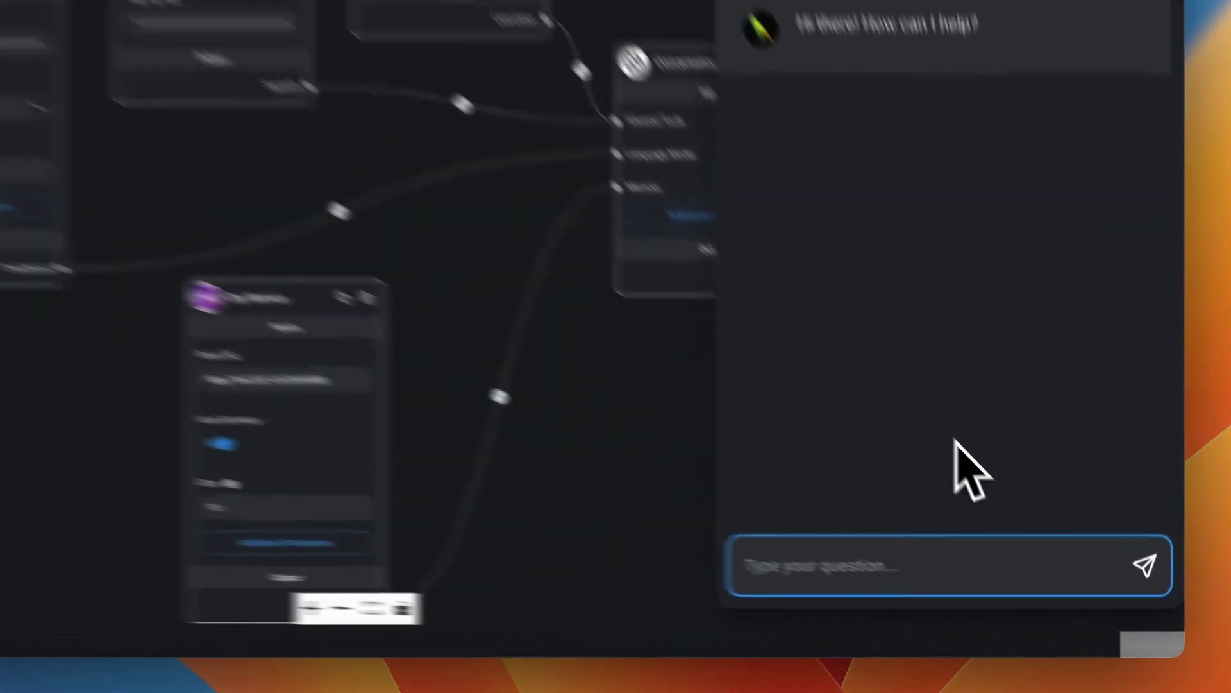
Send an introduction with your name and inspect the connect ETIMEDOUT 165.232.123.205:8000 error reply
text(Hello, m)
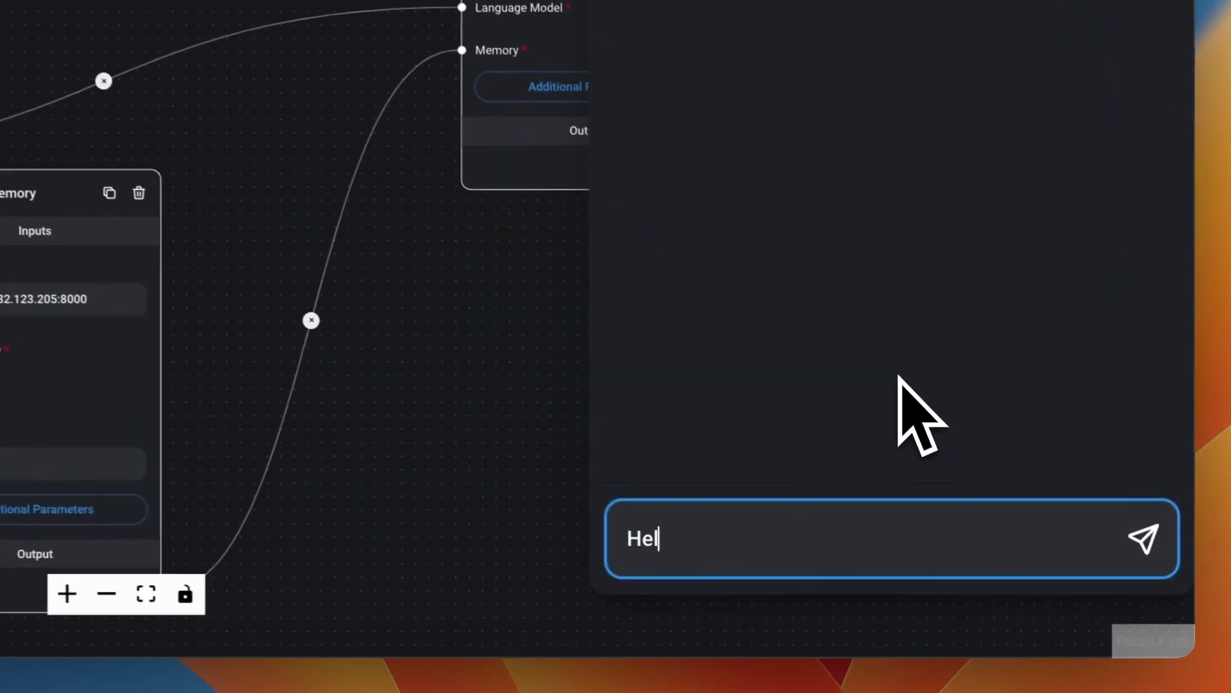
text(y name is Oskar)
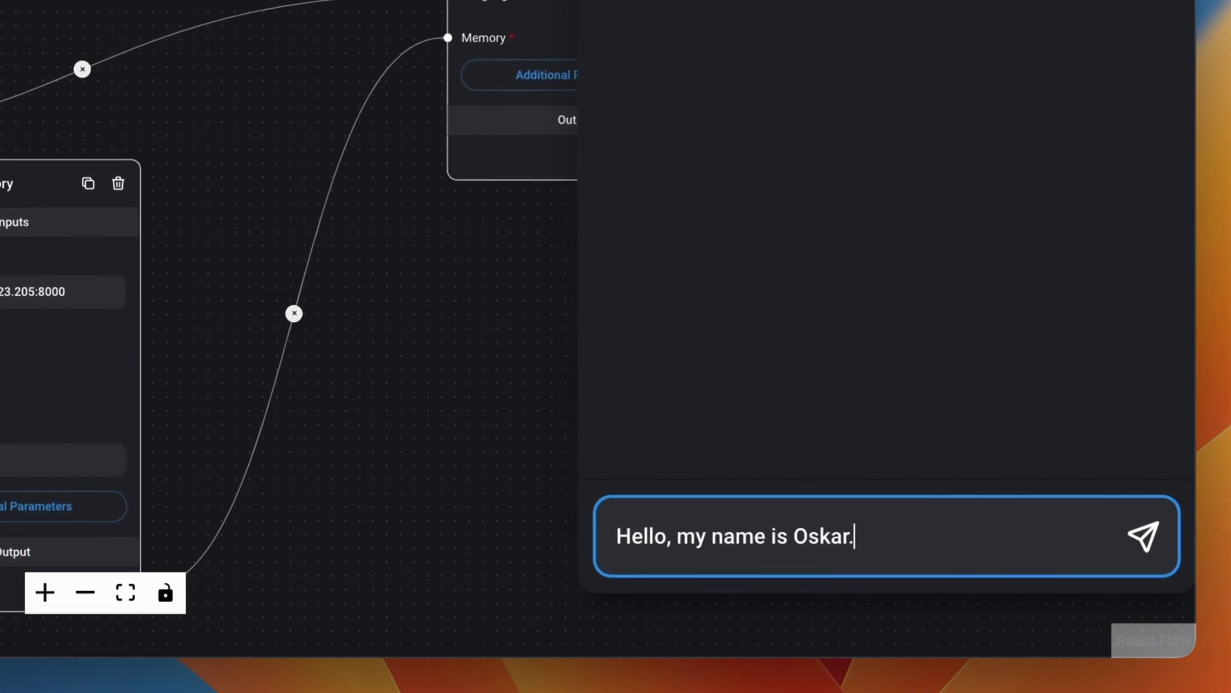
text(.)
key(Return)
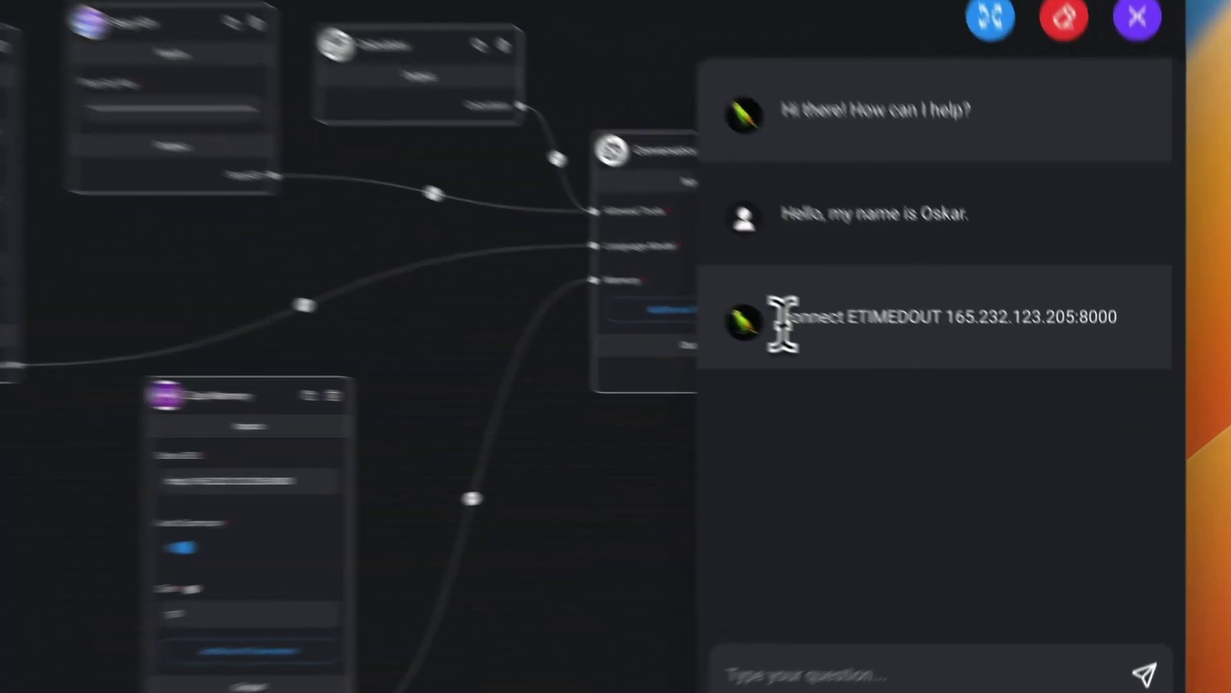
drag(783, 317, 1106, 315)
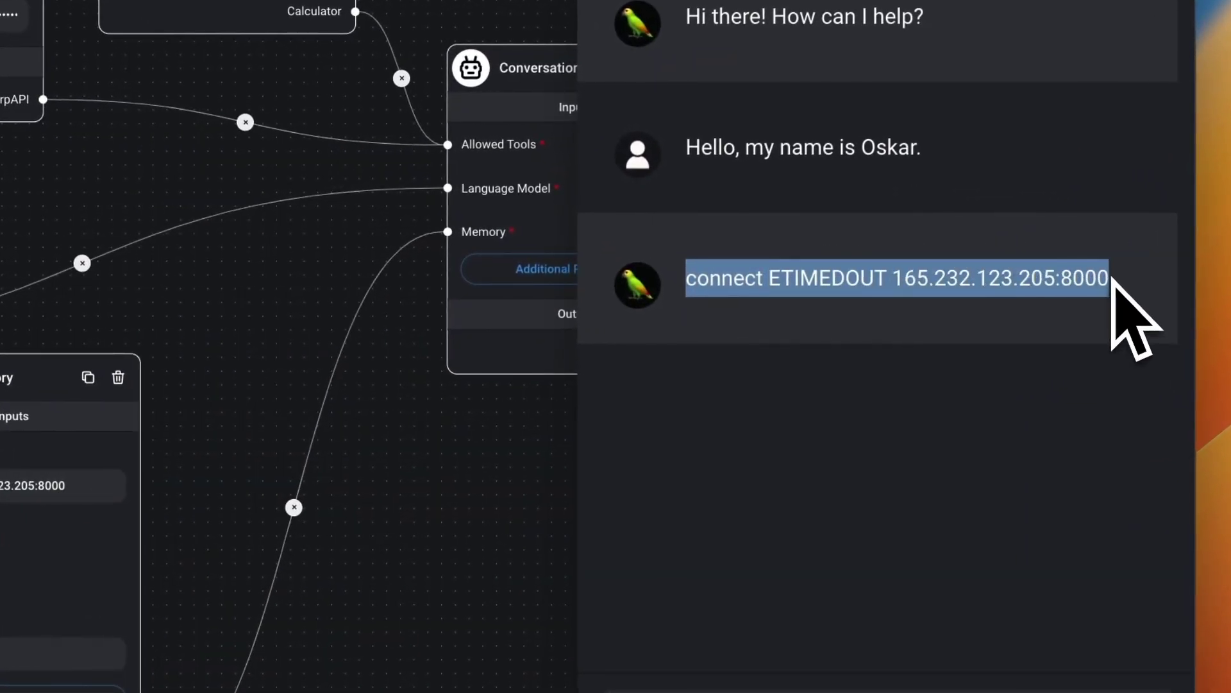
click(959, 422)
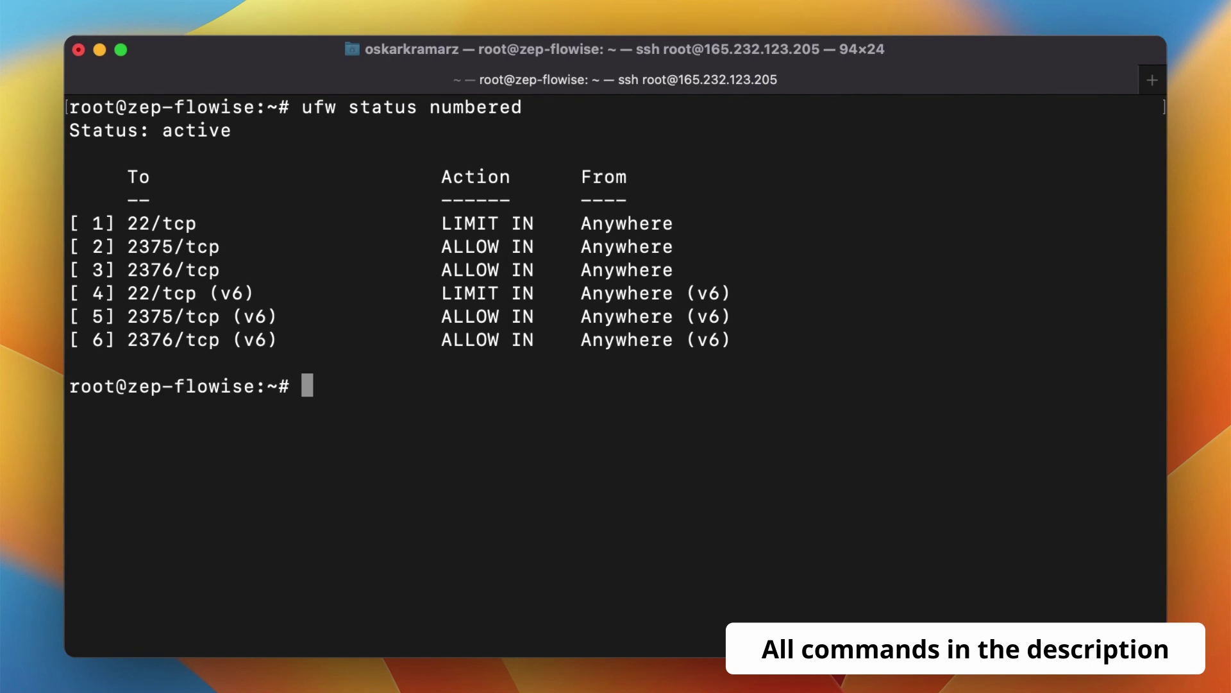
Allow TCP port 8000 through the ufw firewall, then list the numbered rules again
text(sudo ufw allow from any to any port 8000 proto tcp)
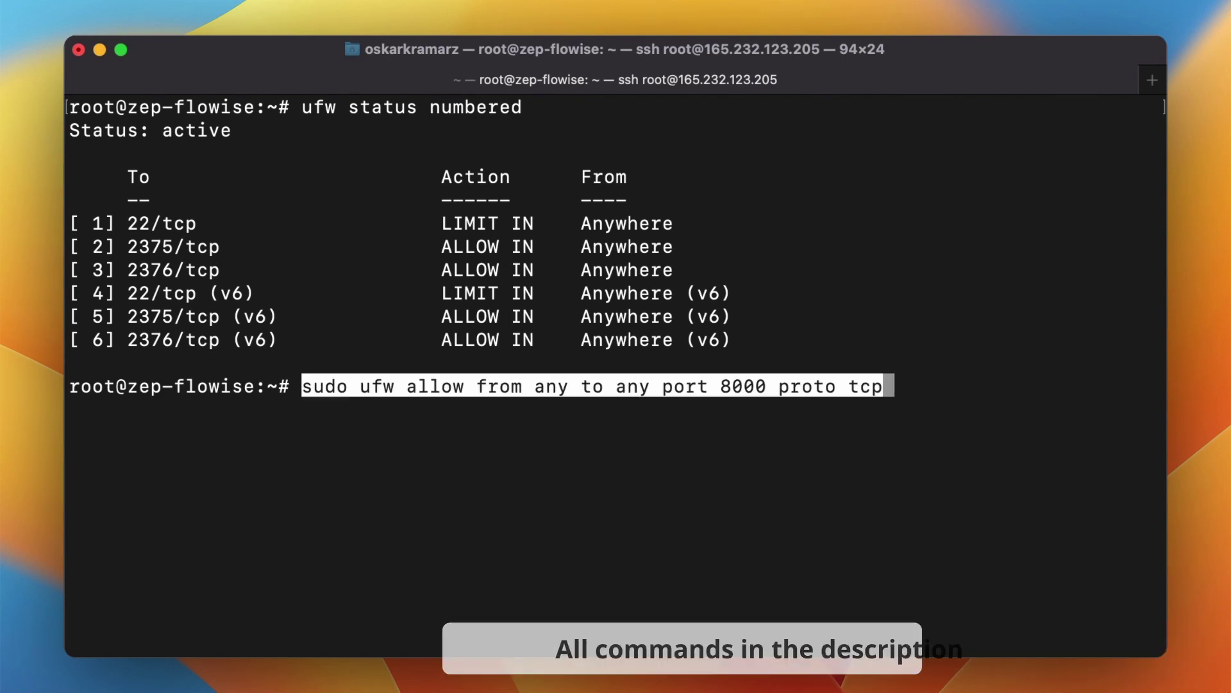
key(Return)
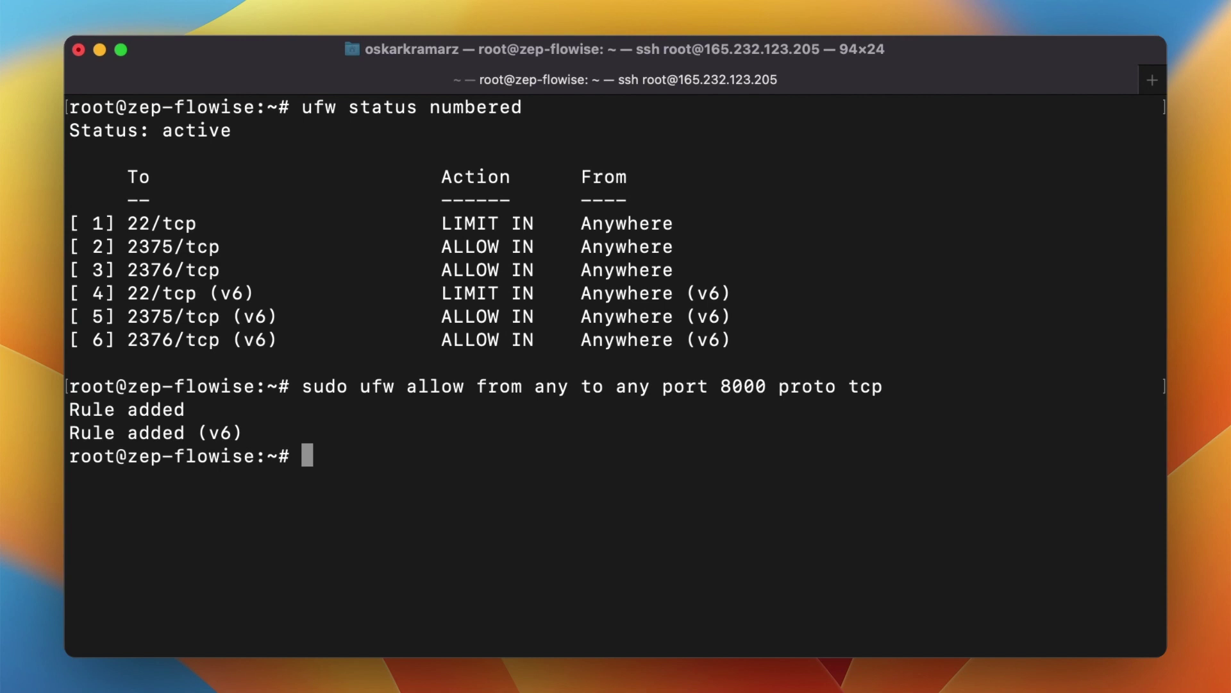
key(Up)
key(Up)
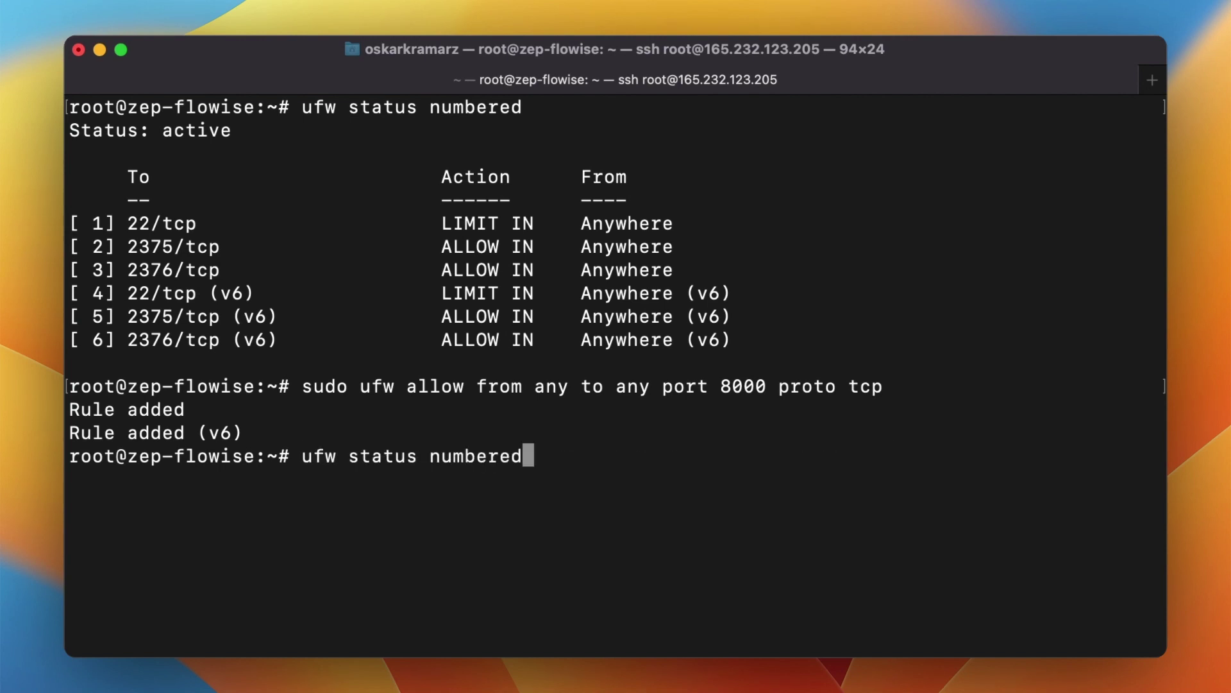
key(Return)
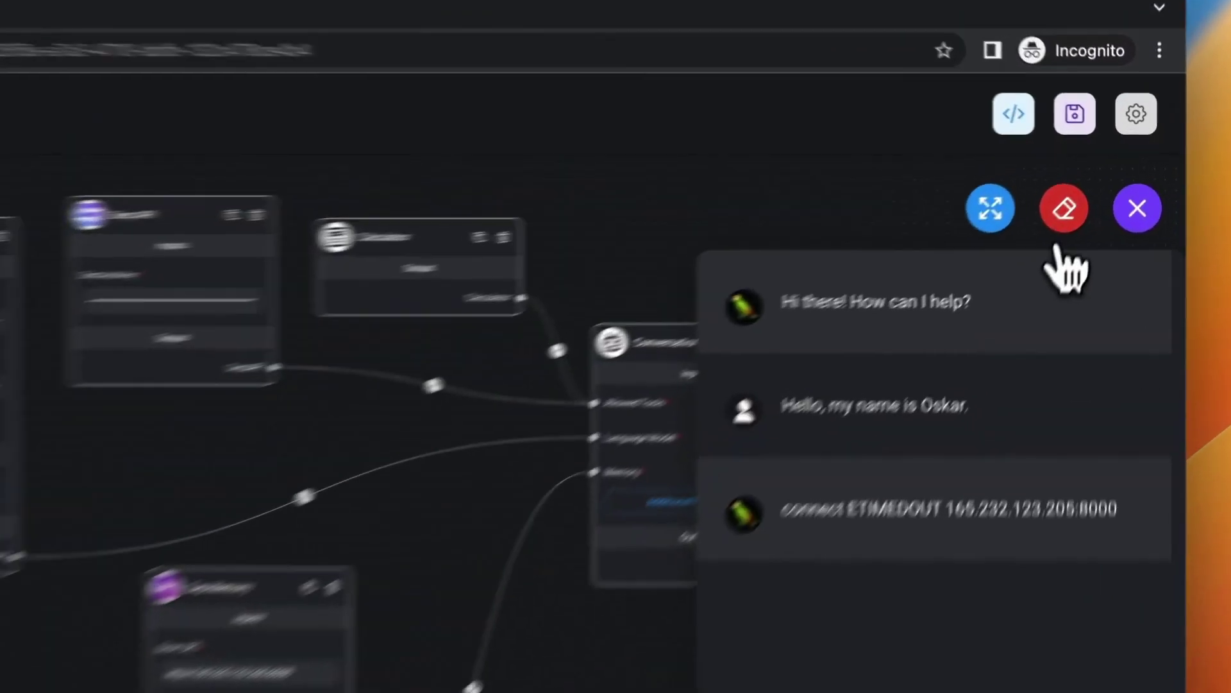
Clear all of the chatflow's chat history and reopen the chat
click(1096, 181)
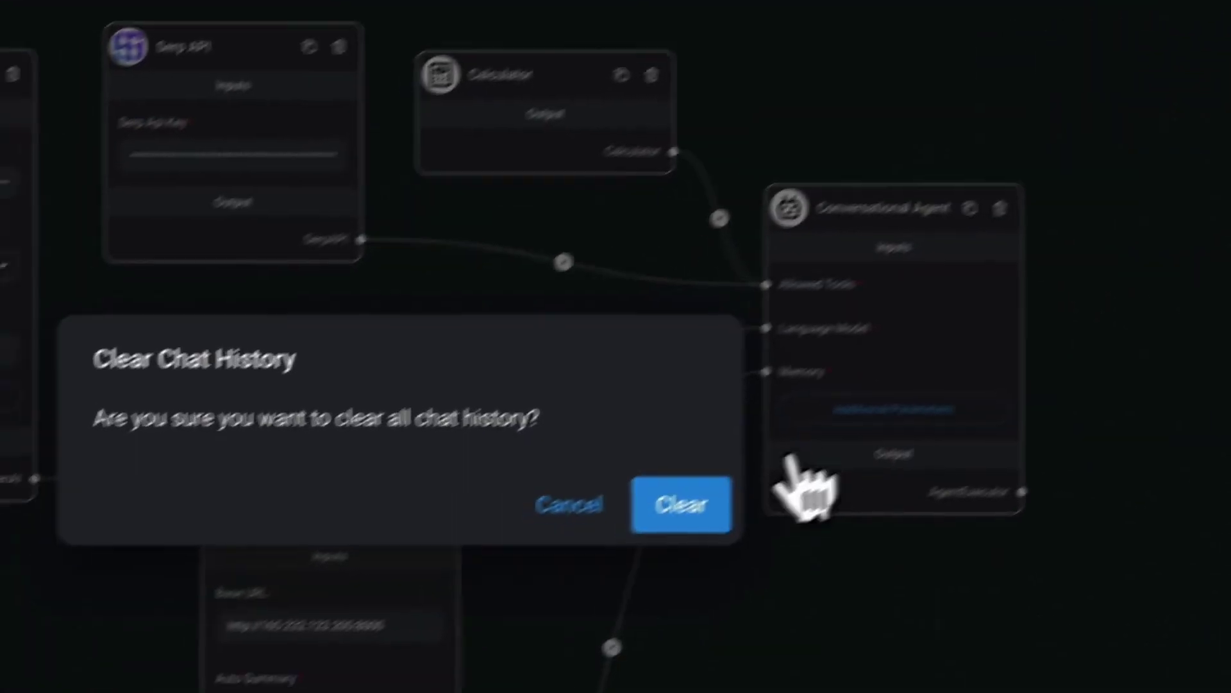
click(669, 511)
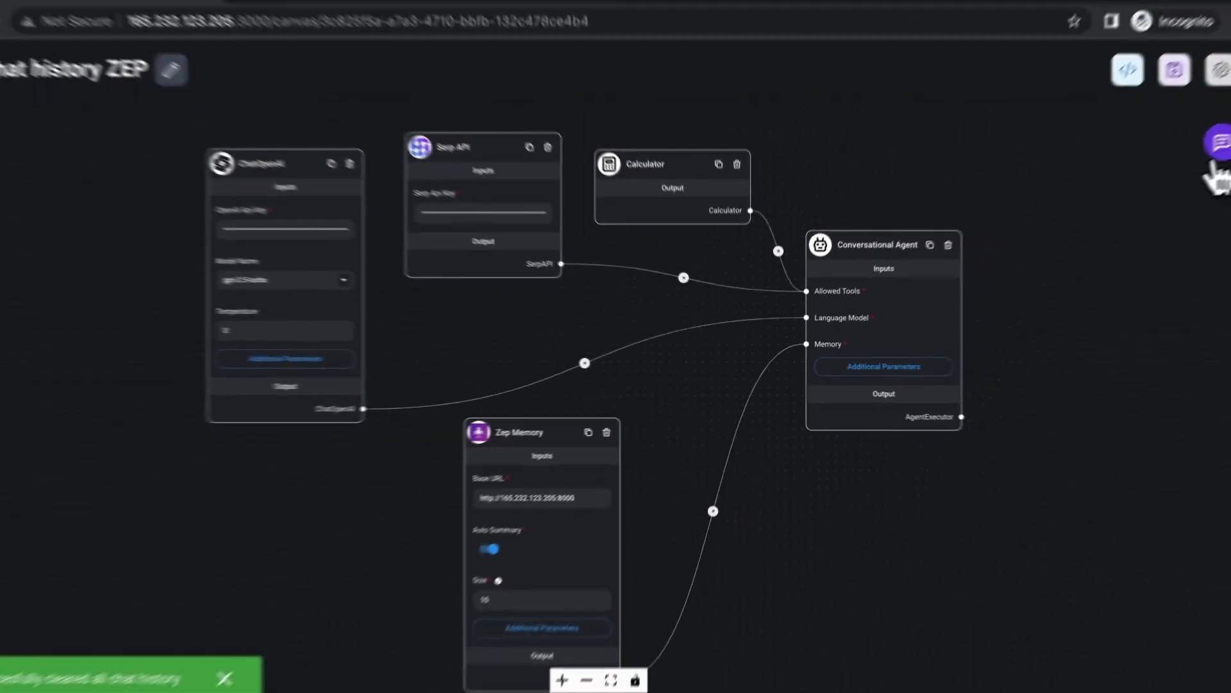
click(1222, 154)
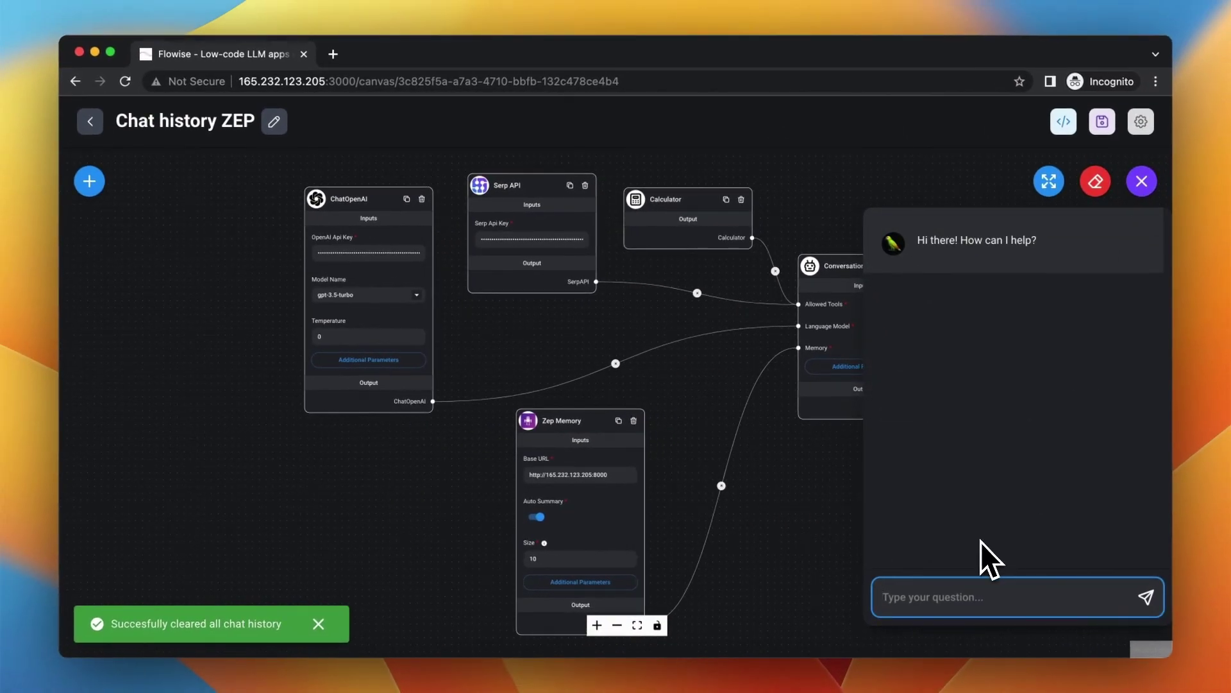
Send 'Hello, my name is Oskar.' and then 'What is my name?' to the chatbot
text(Hello, my na)
text(me is Oskar.)
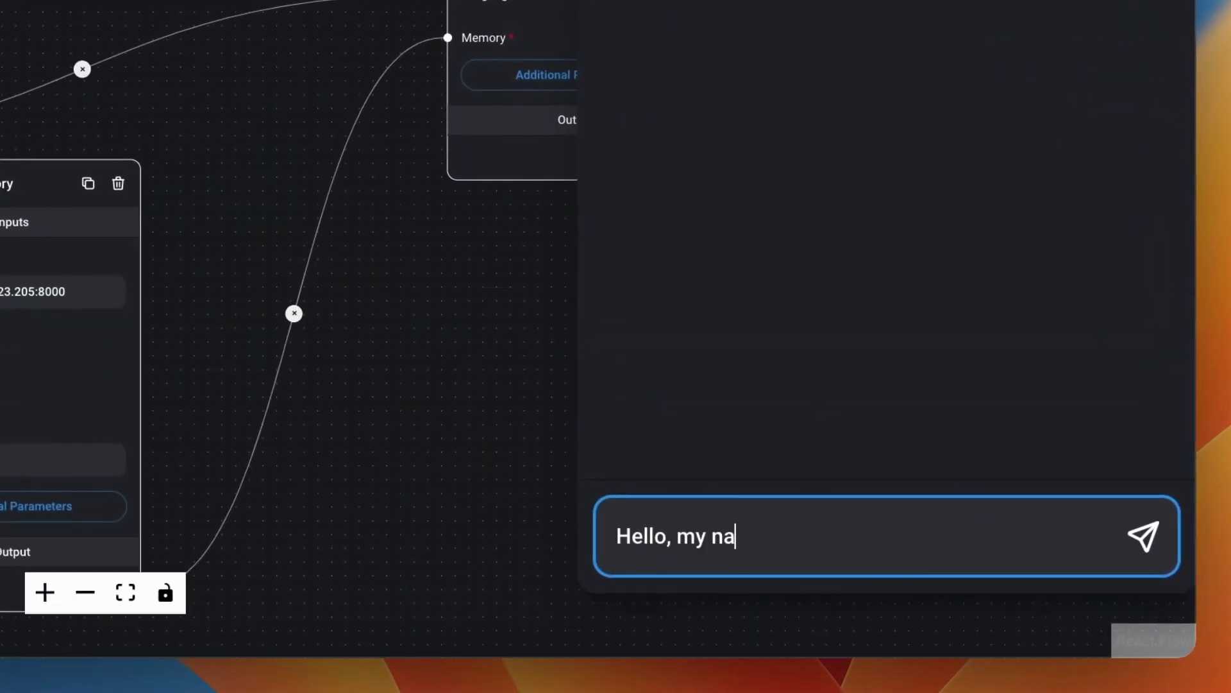
key(Return)
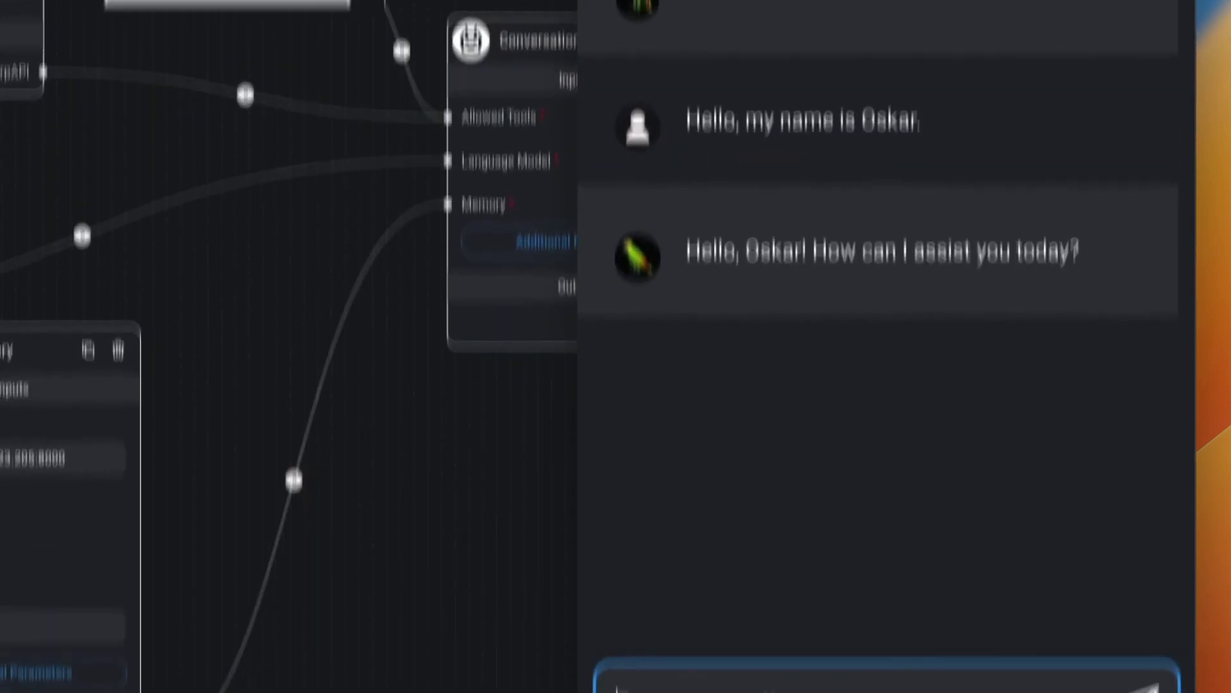
text(What is my name?)
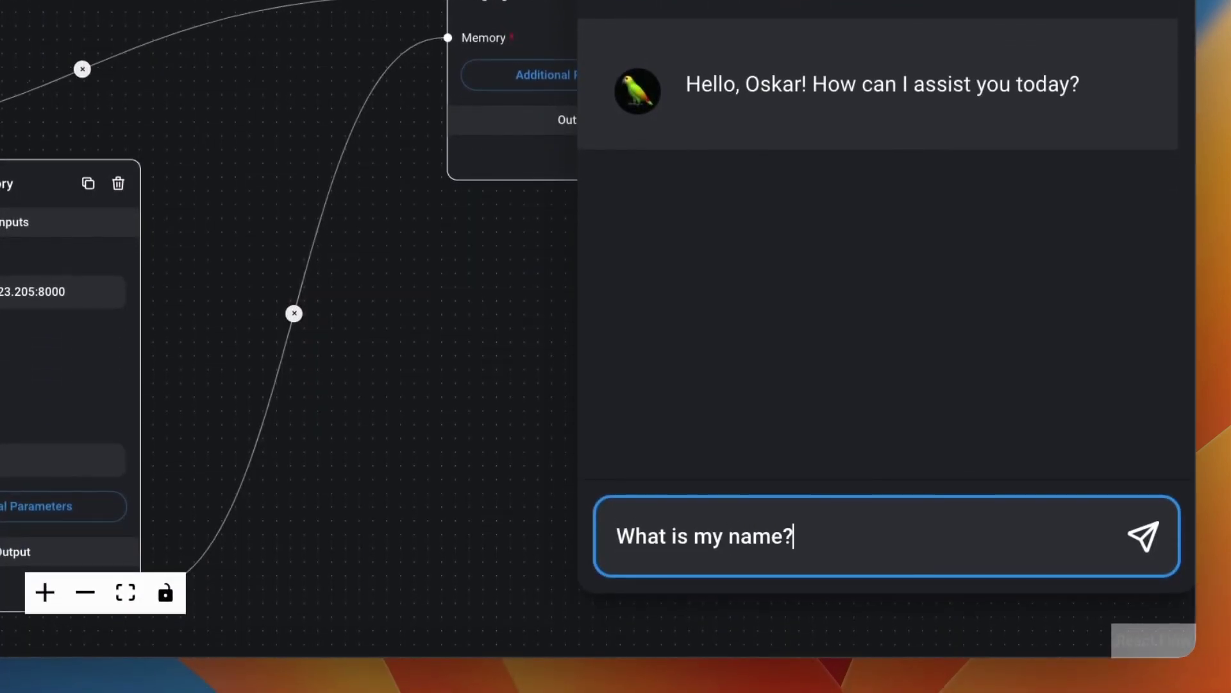
key(Return)
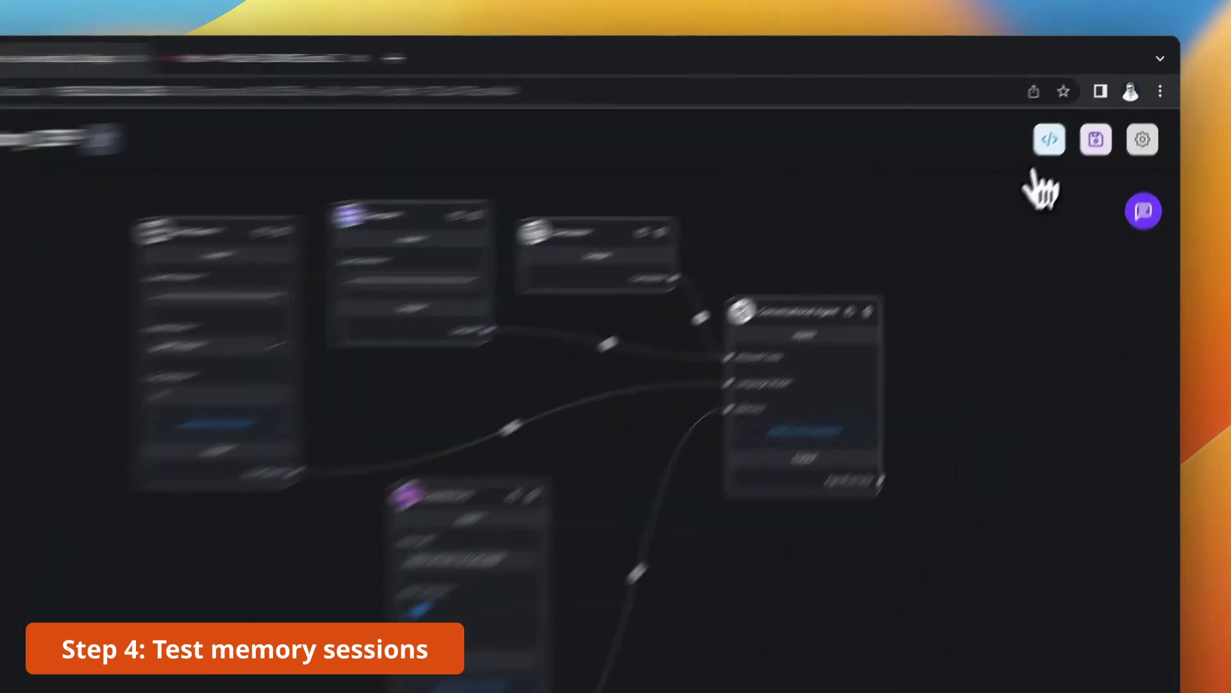
Show the chatflow's Embed/API curl example and its table of configurable inputs
click(1066, 124)
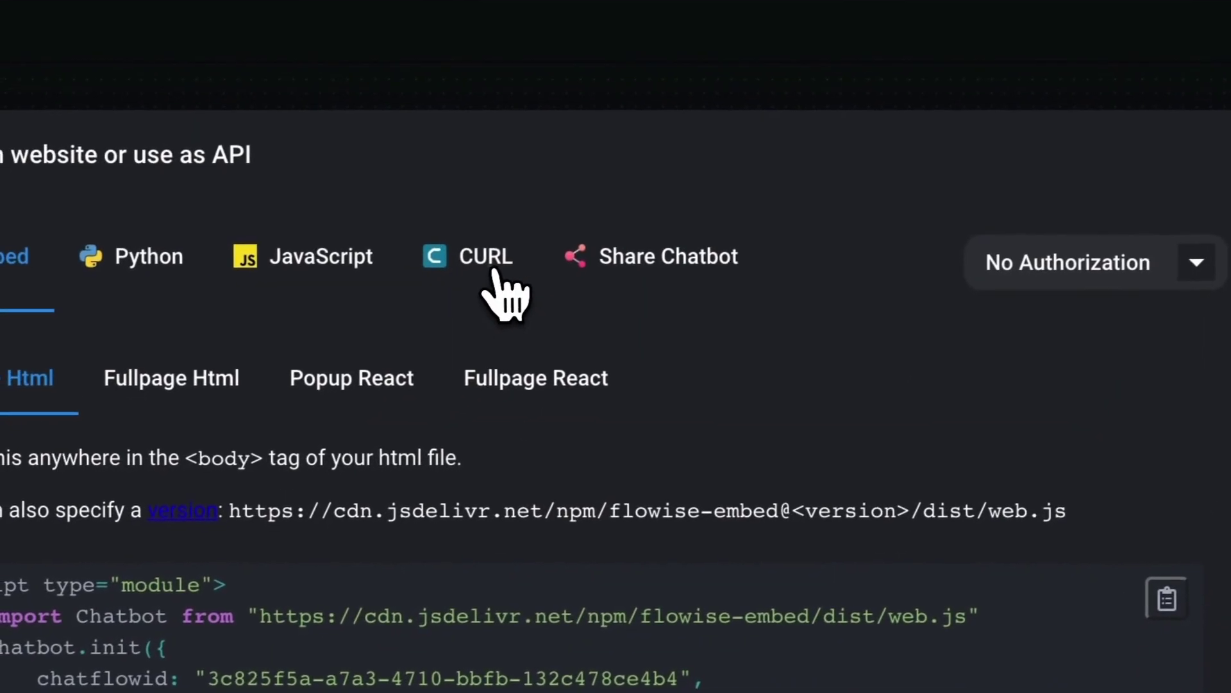
click(6, 456)
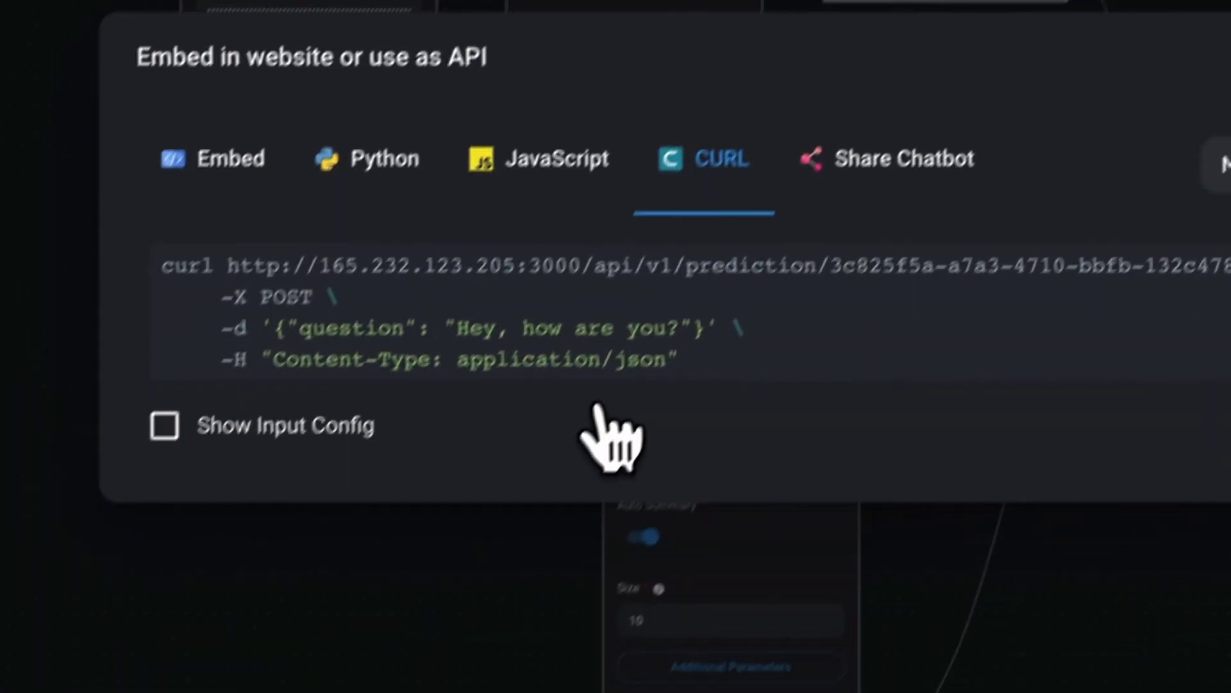
click(363, 392)
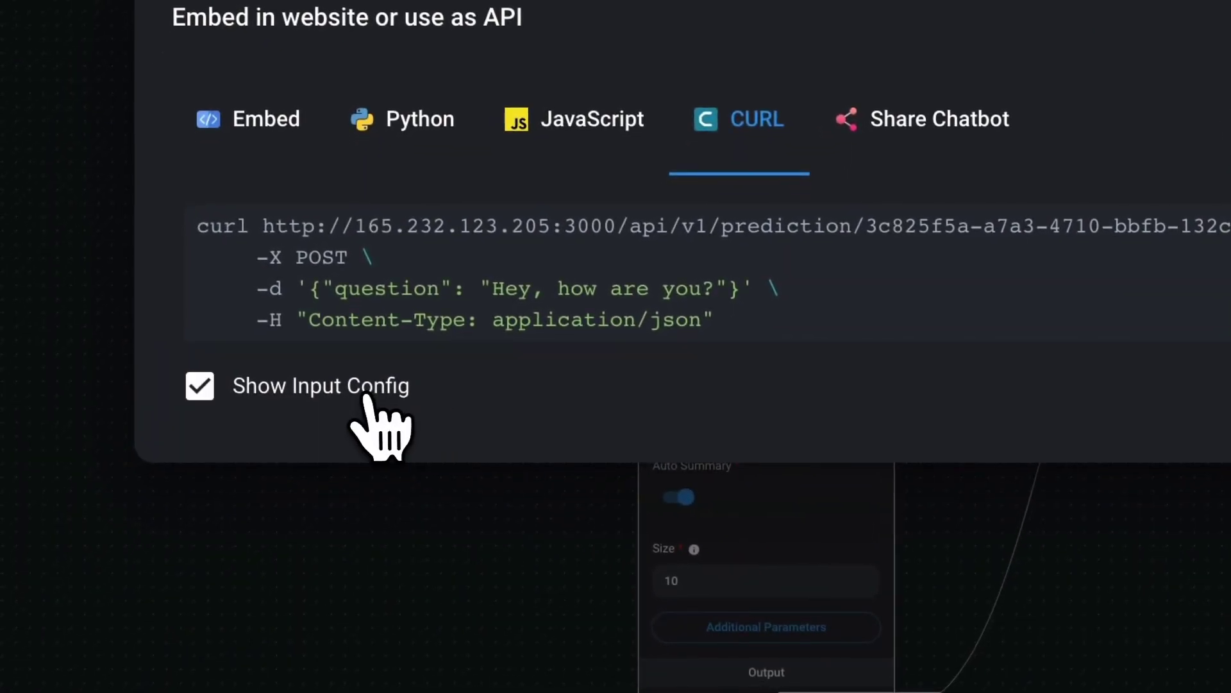
Highlight the Zep Memory sessionId parameter and overrideConfig in the curl example request
scroll(368, 394, down, 4)
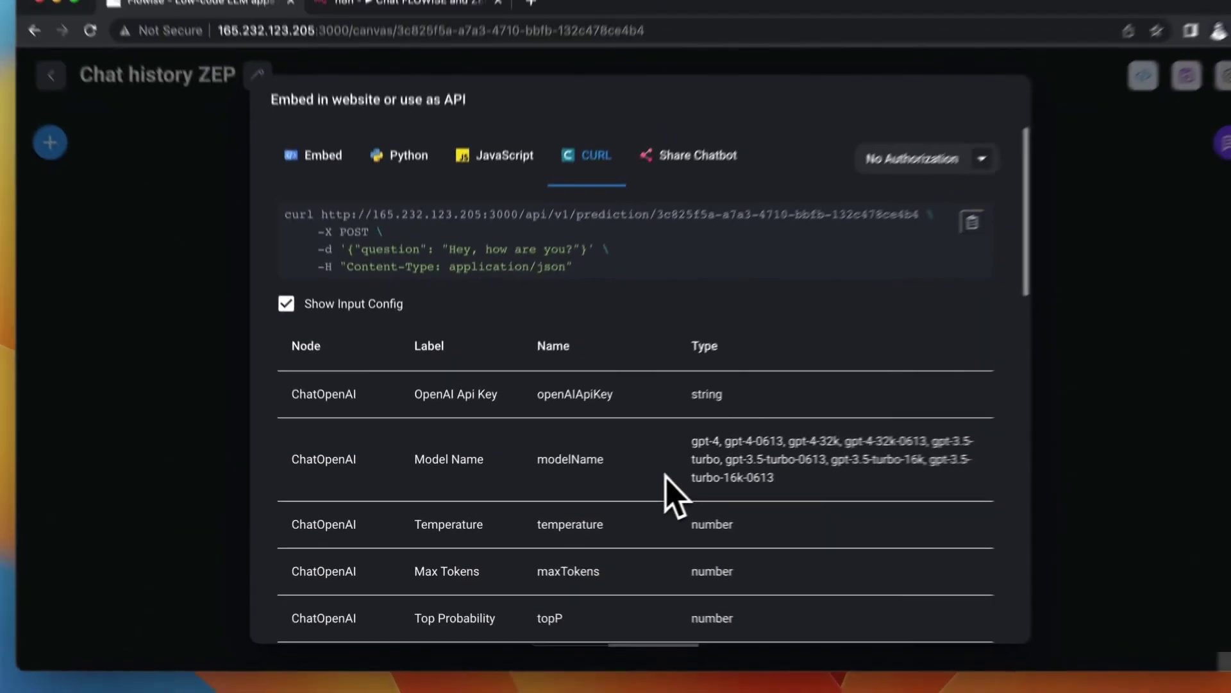
scroll(638, 487, down, 5)
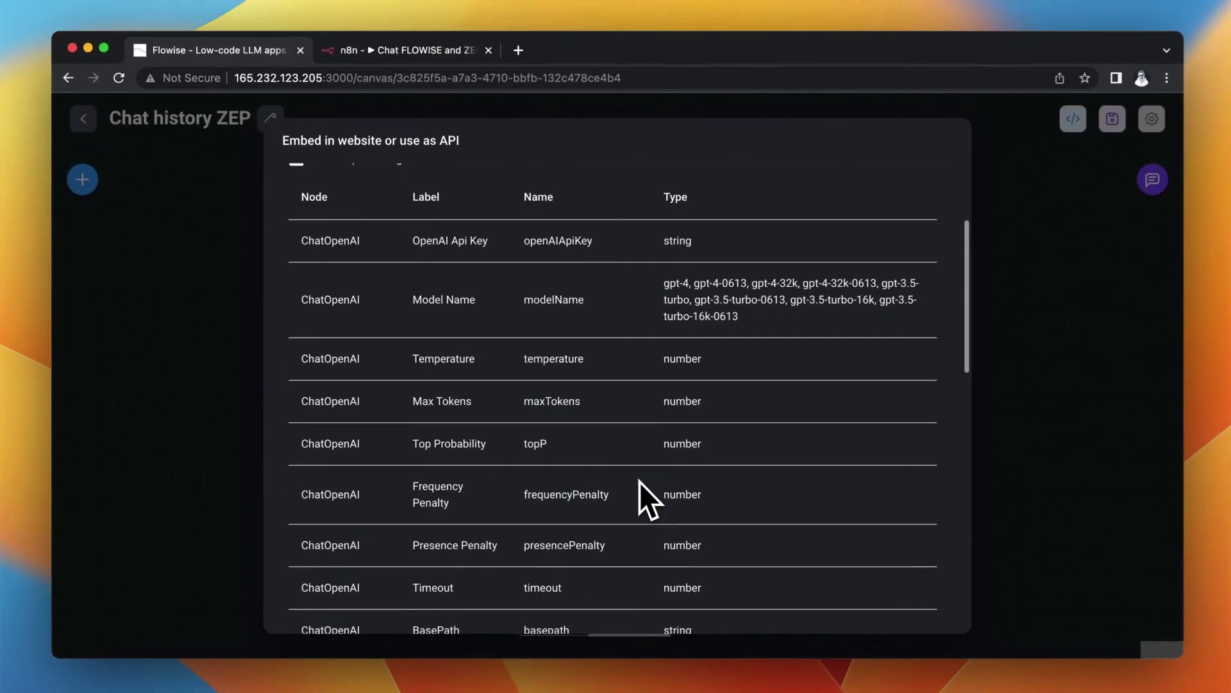
scroll(636, 482, down, 5)
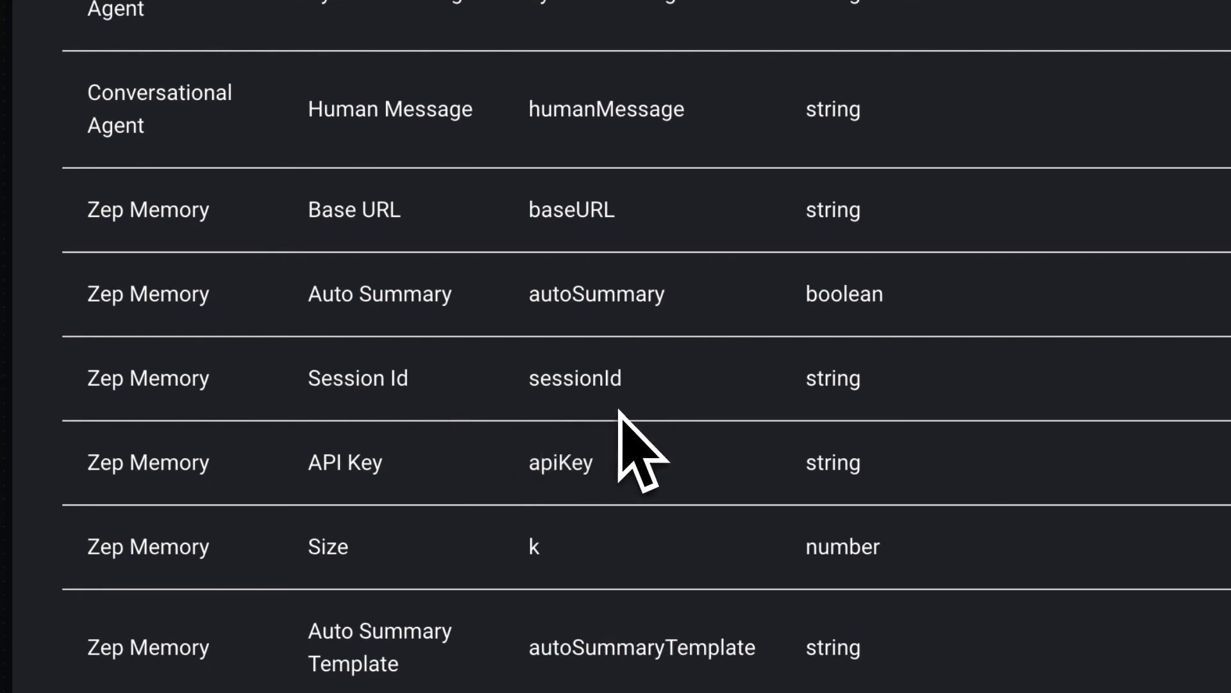
drag(638, 391, 540, 383)
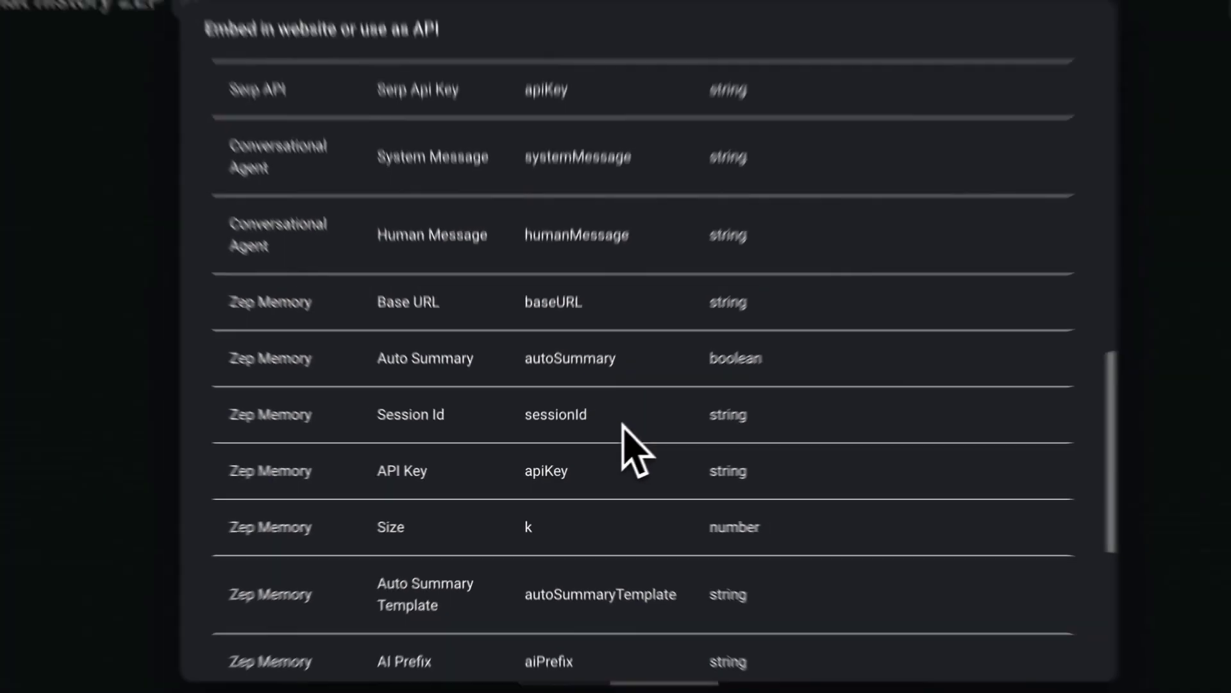
scroll(599, 441, down, 6)
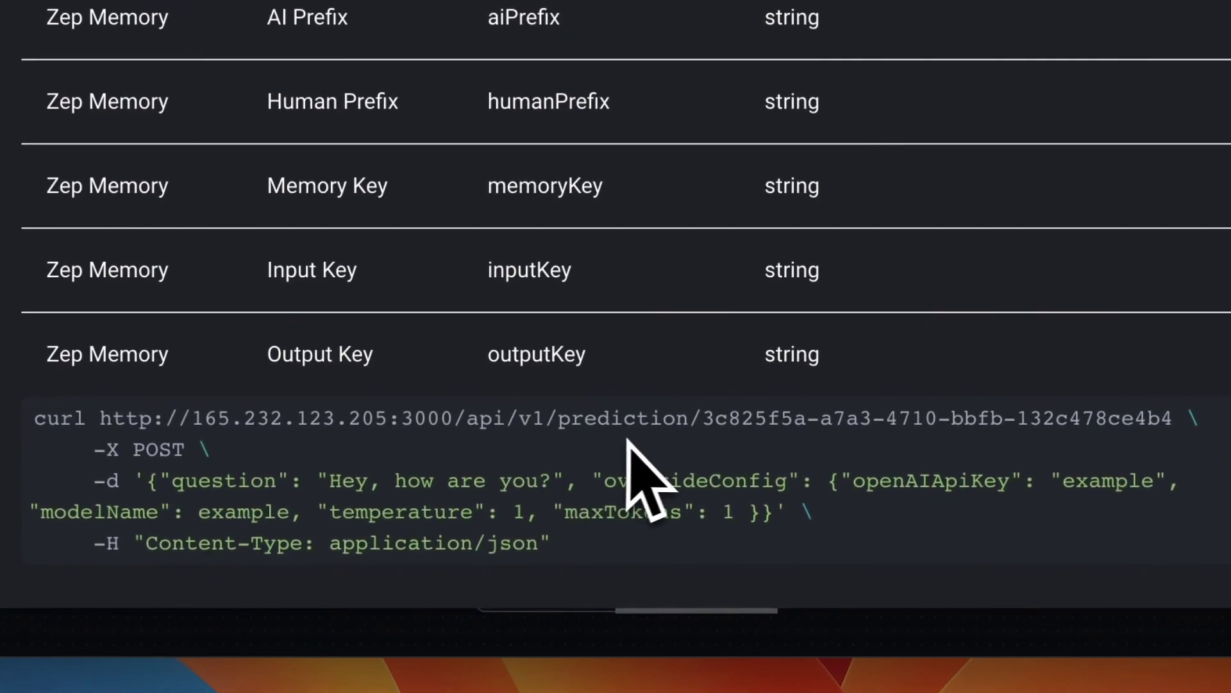
drag(605, 477, 789, 481)
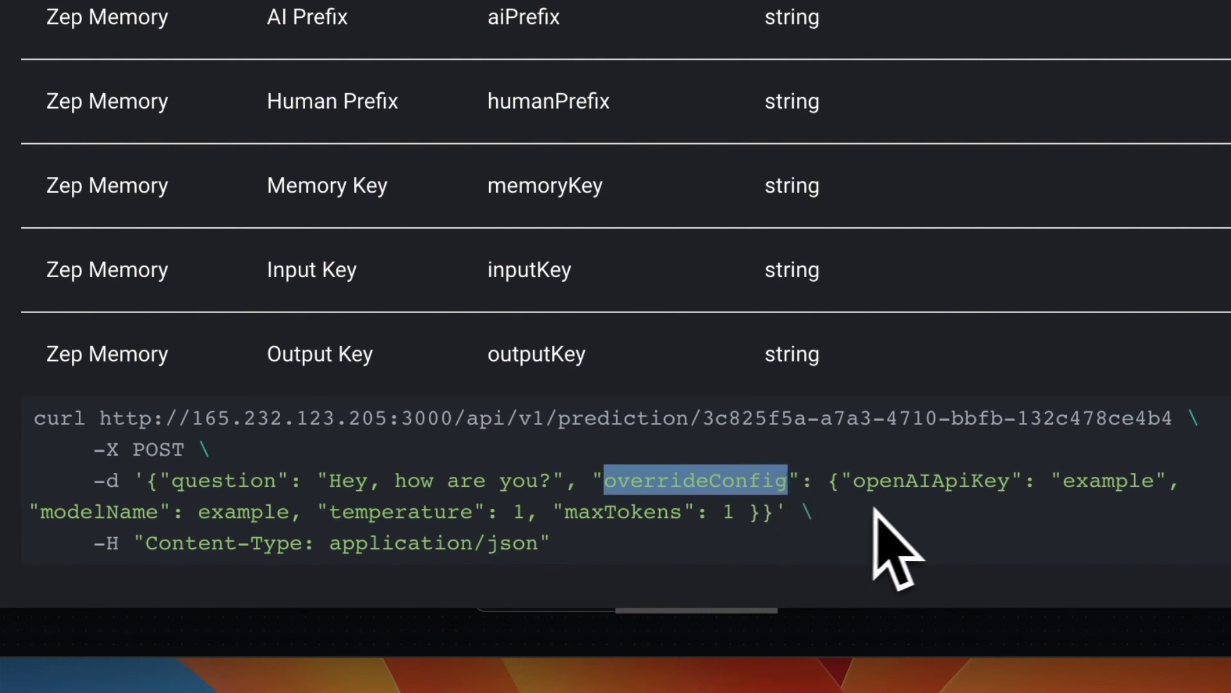
click(1000, 514)
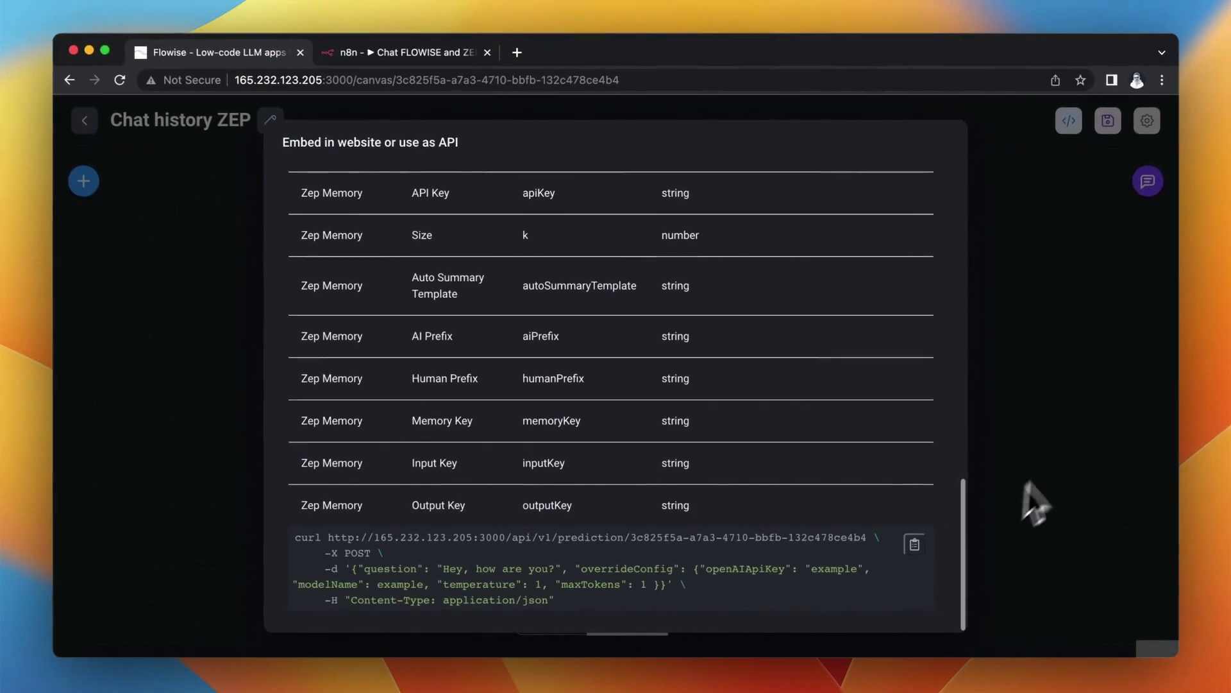
Close the API dialog and expand the JSON body of n8n's 'My name is Oskar' node
click(1072, 436)
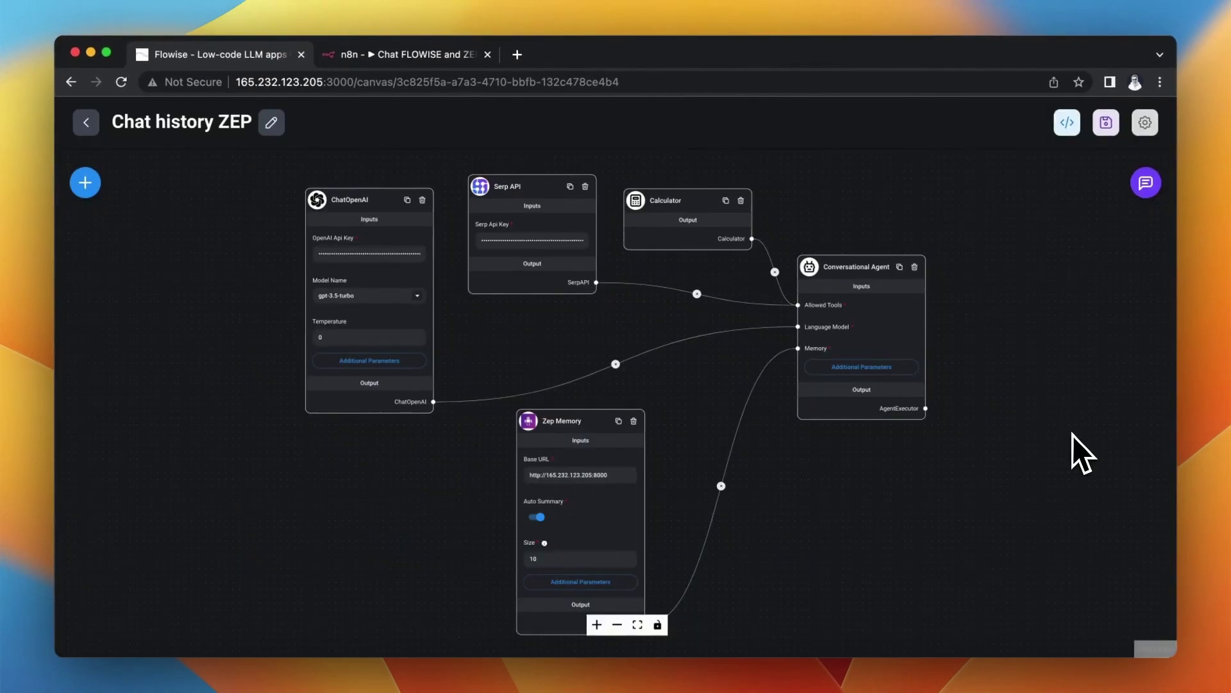
click(443, 56)
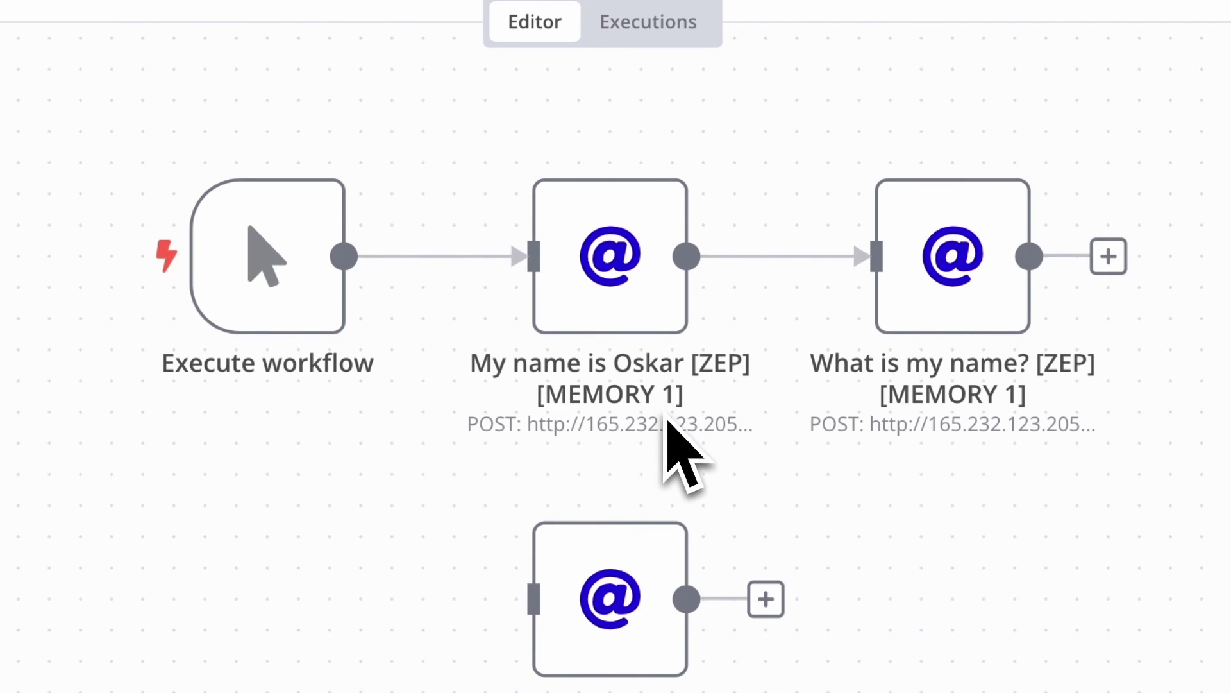
double_click(625, 286)
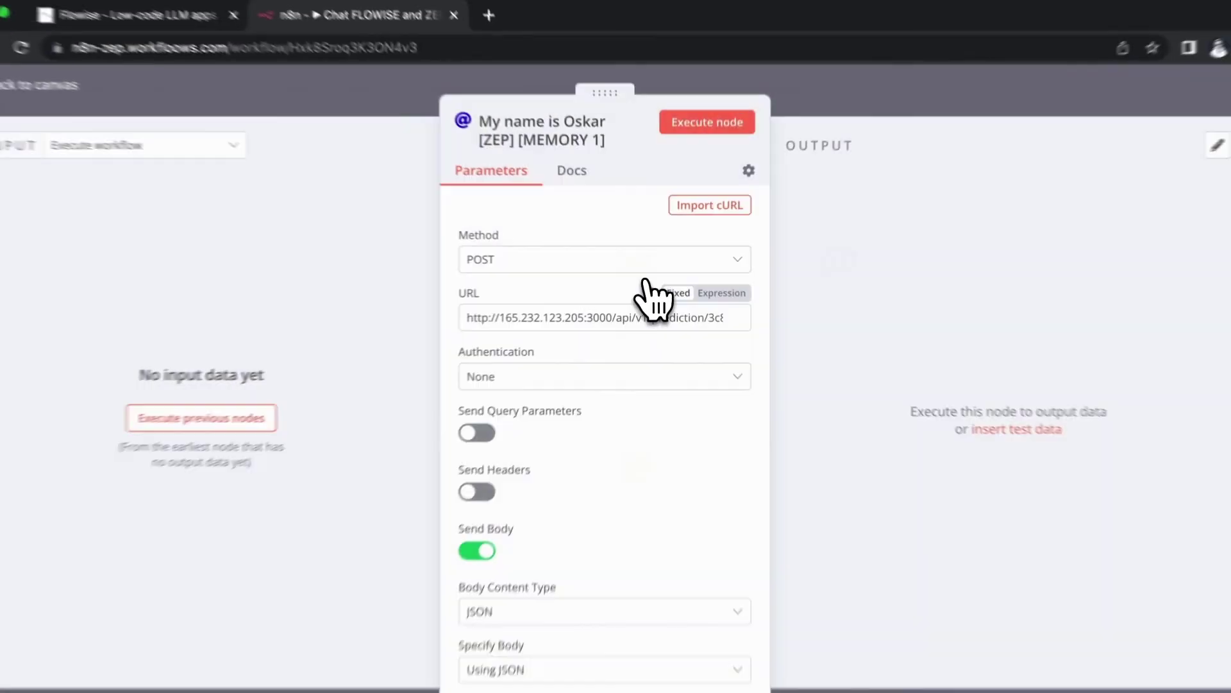
scroll(675, 377, down, 5)
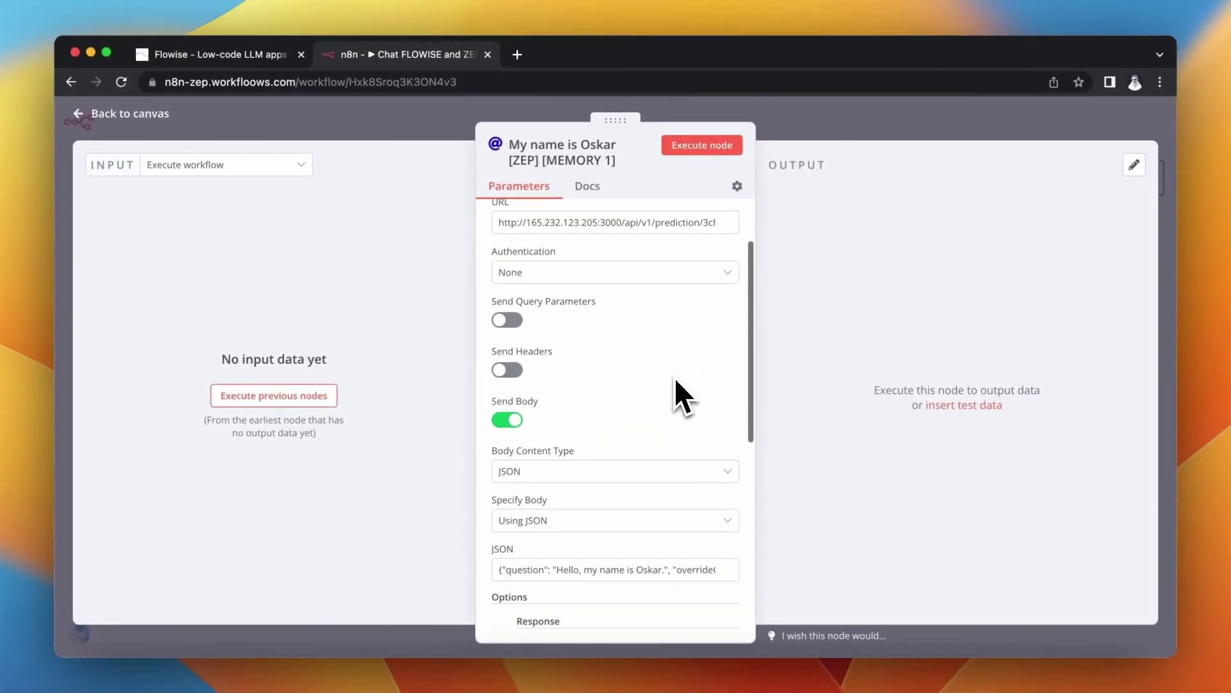
click(731, 468)
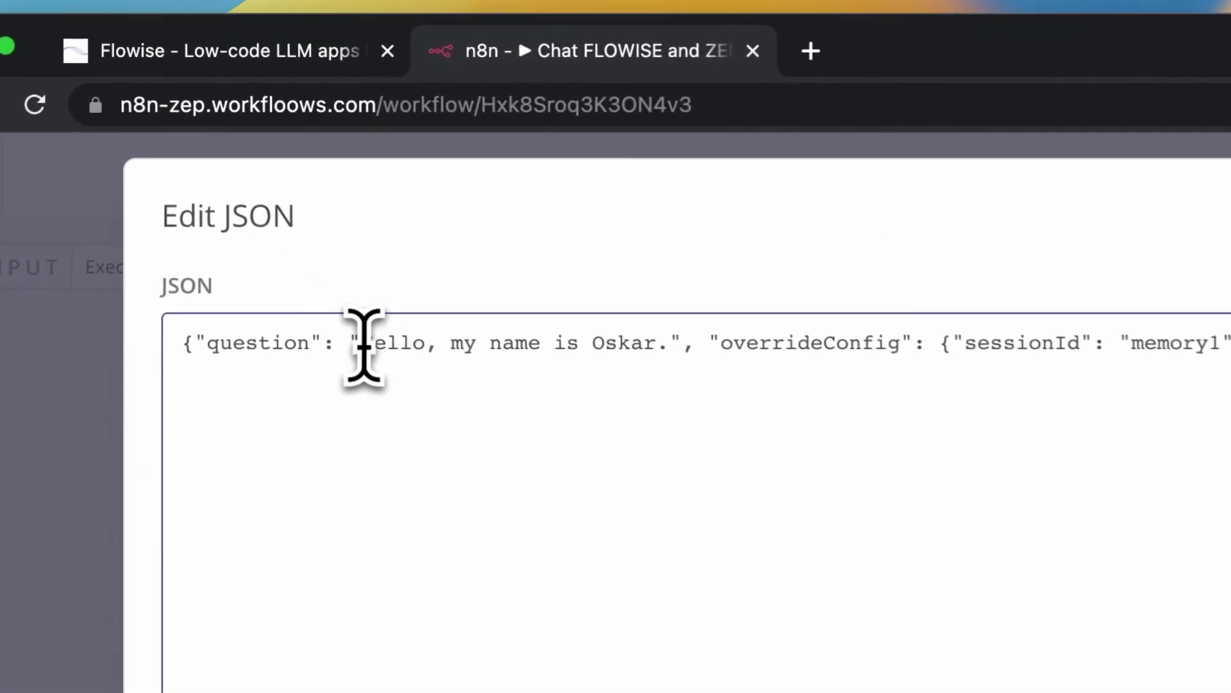
Confirm the introduction request sends overrideConfig sessionId 'memory1', then close the node
drag(287, 204, 399, 202)
drag(585, 348, 664, 348)
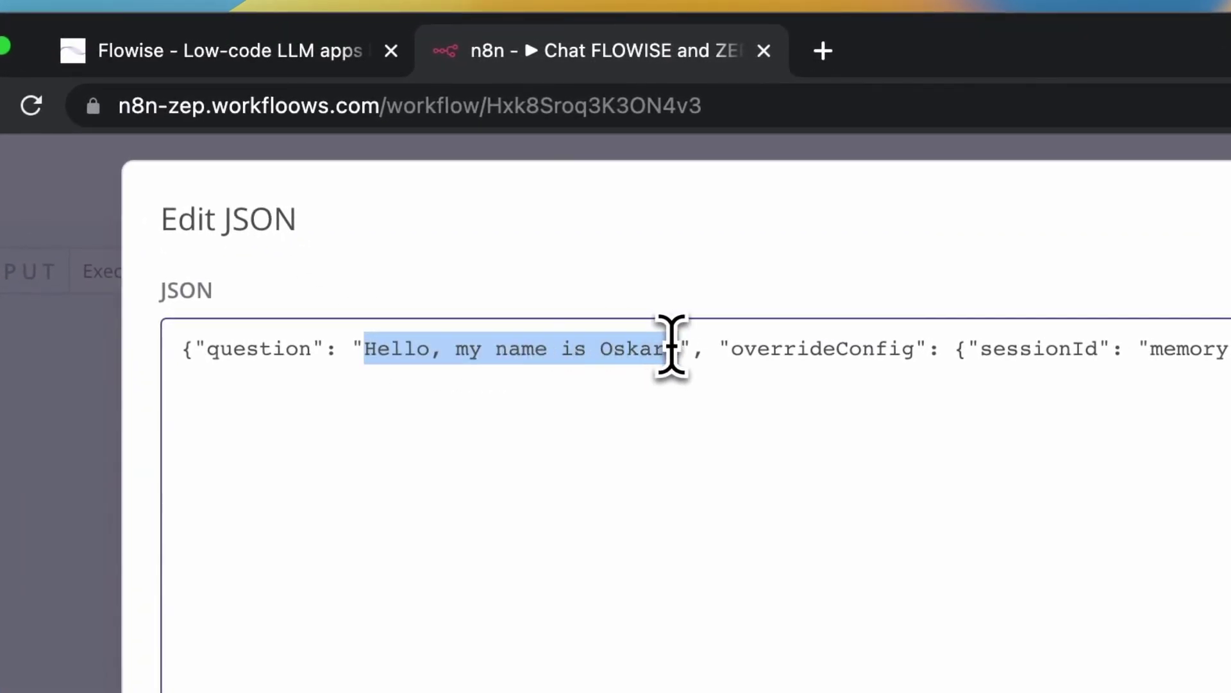
drag(980, 348, 1048, 348)
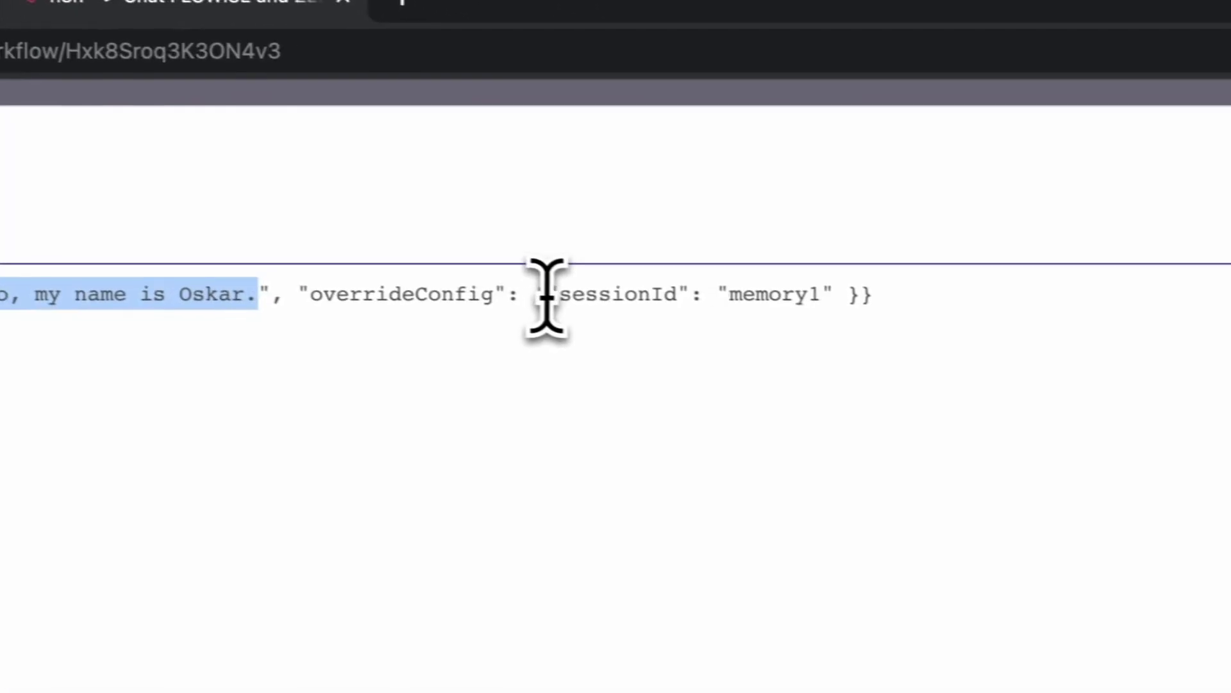
drag(603, 293, 653, 292)
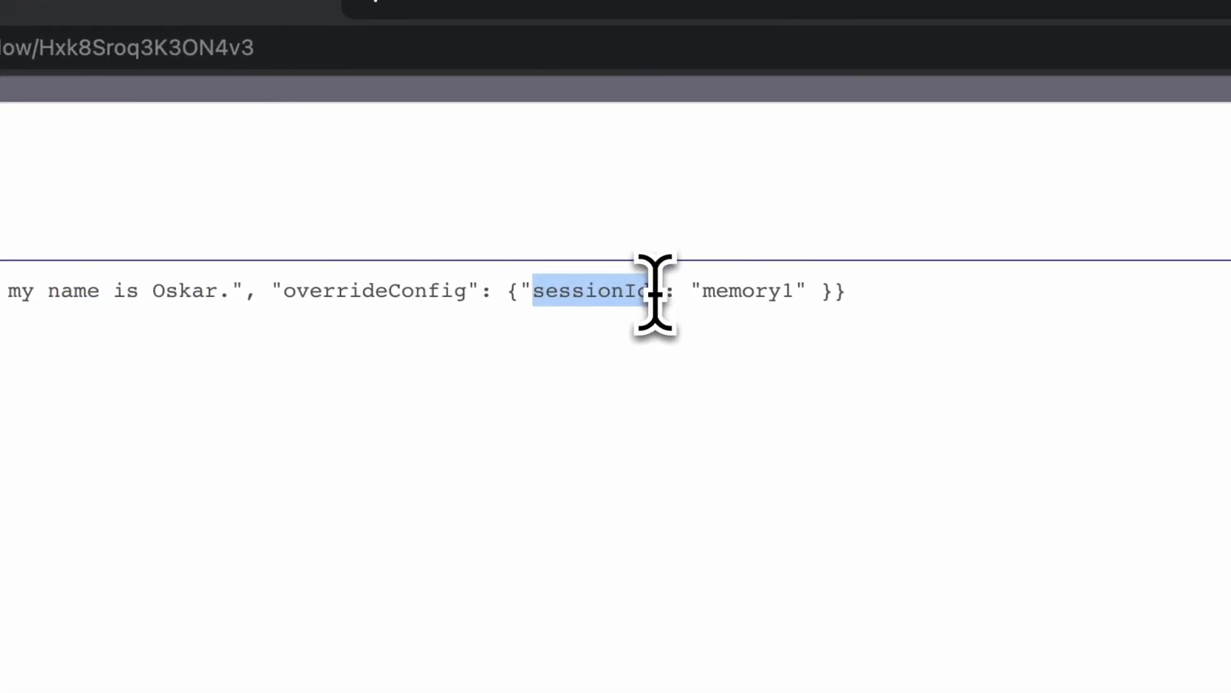
click(716, 296)
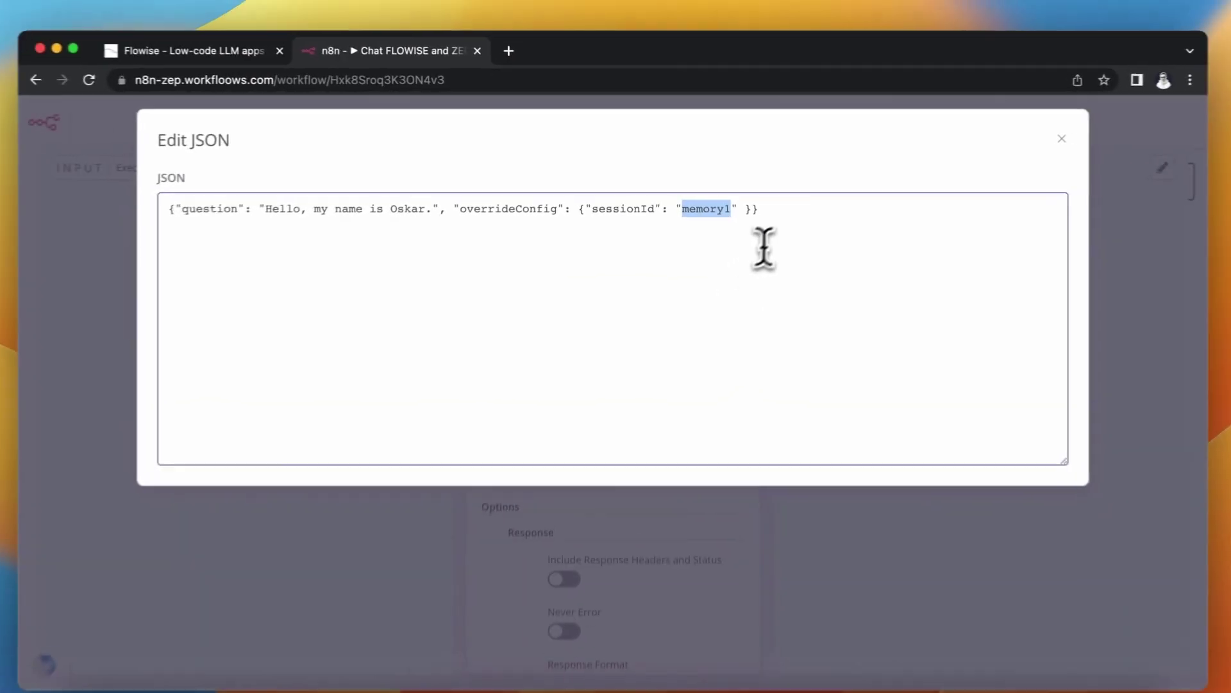
click(888, 324)
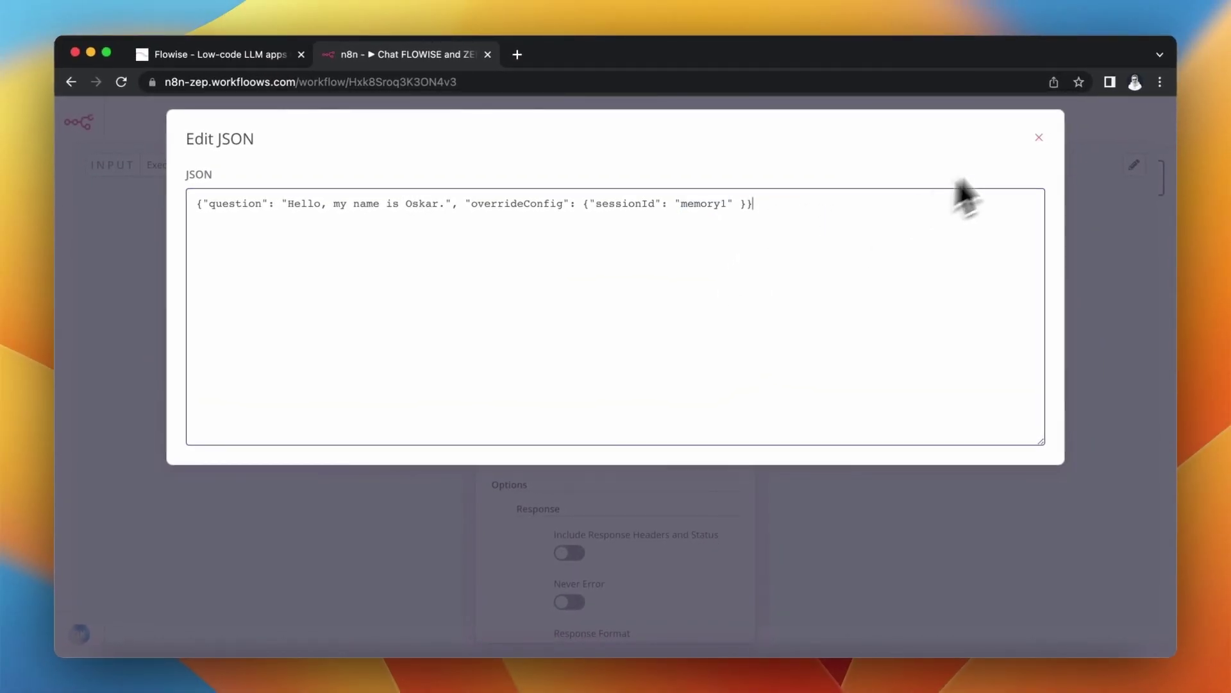
click(1040, 137)
click(975, 134)
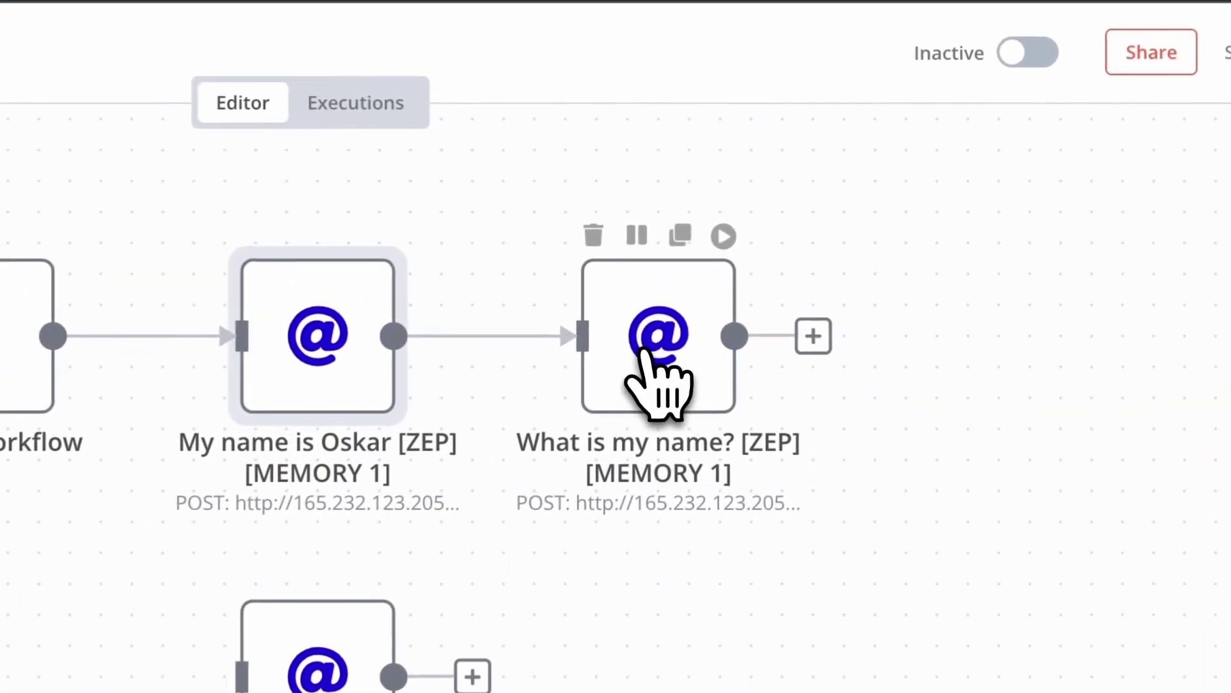
double_click(816, 270)
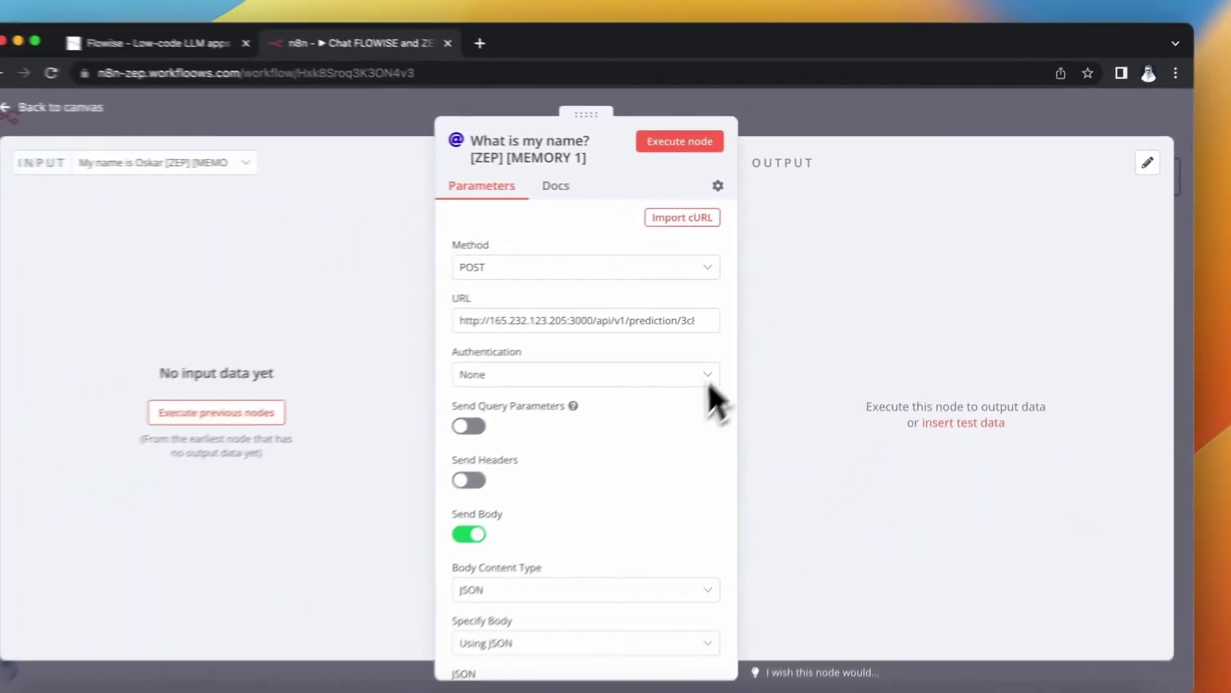
scroll(707, 395, down, 5)
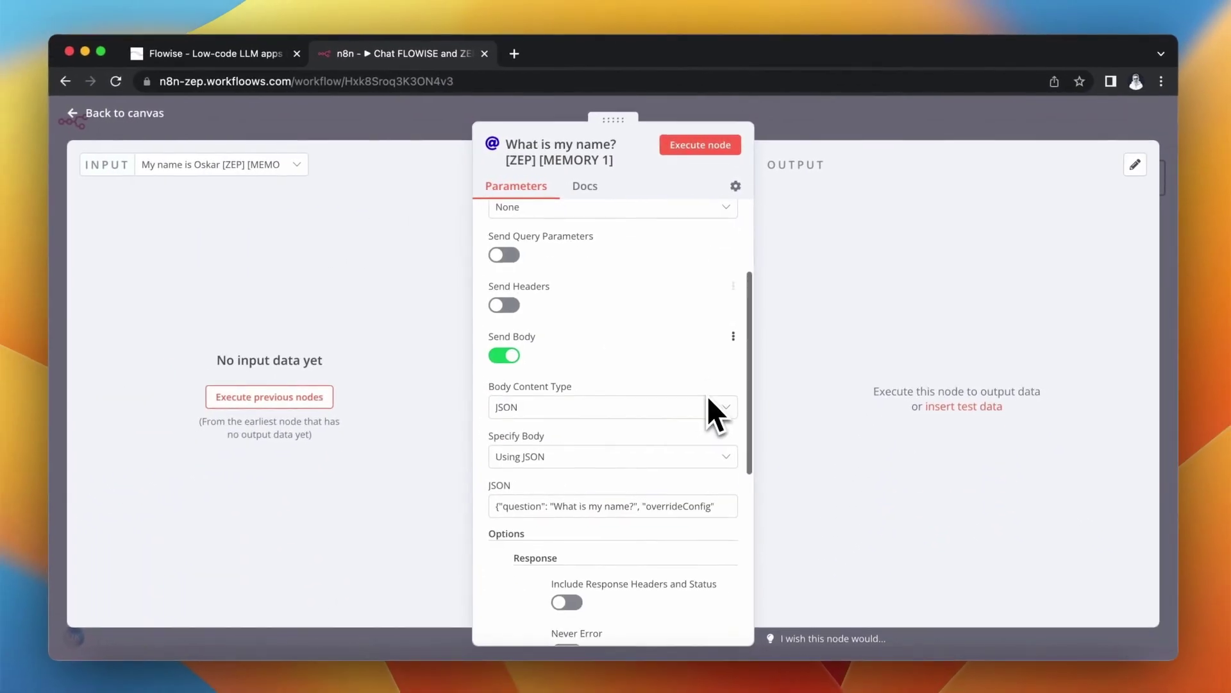
click(731, 510)
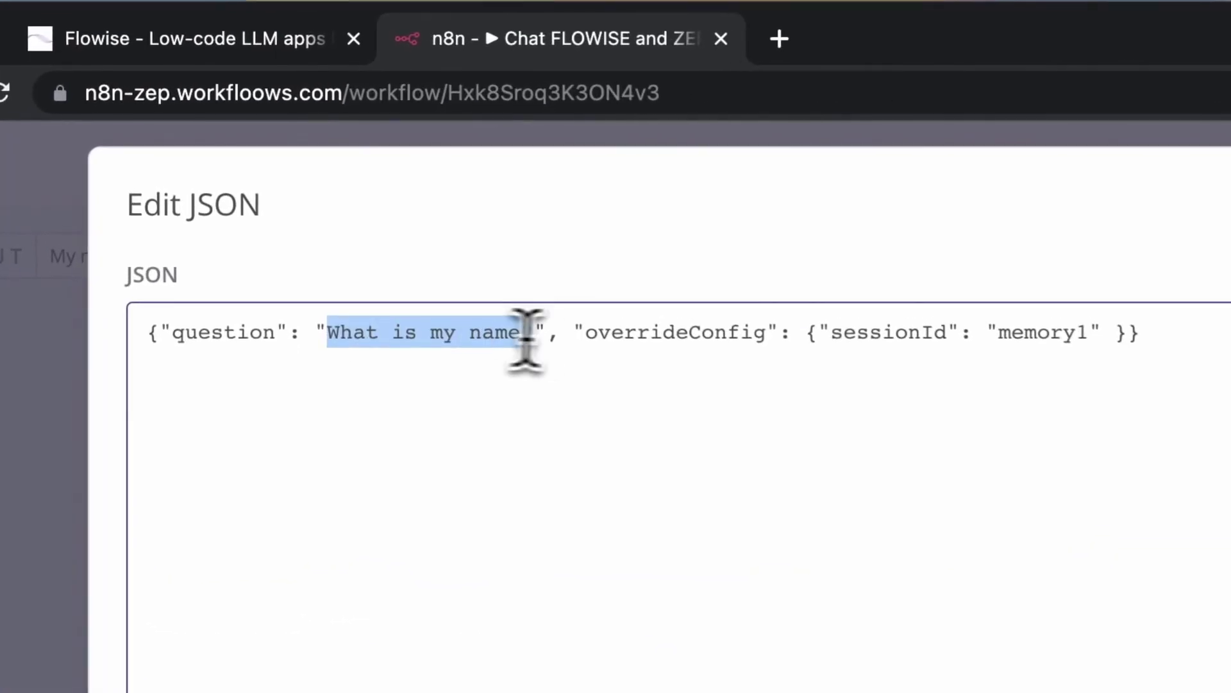
drag(525, 340, 533, 339)
drag(837, 340, 964, 340)
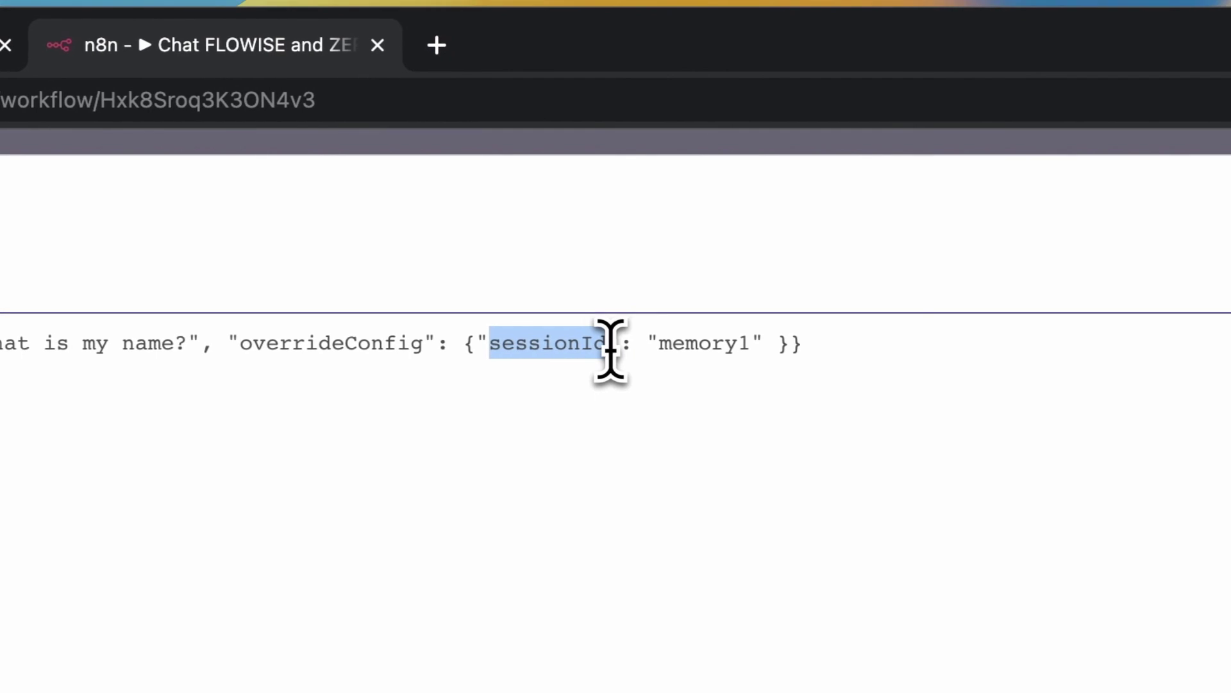
double_click(688, 347)
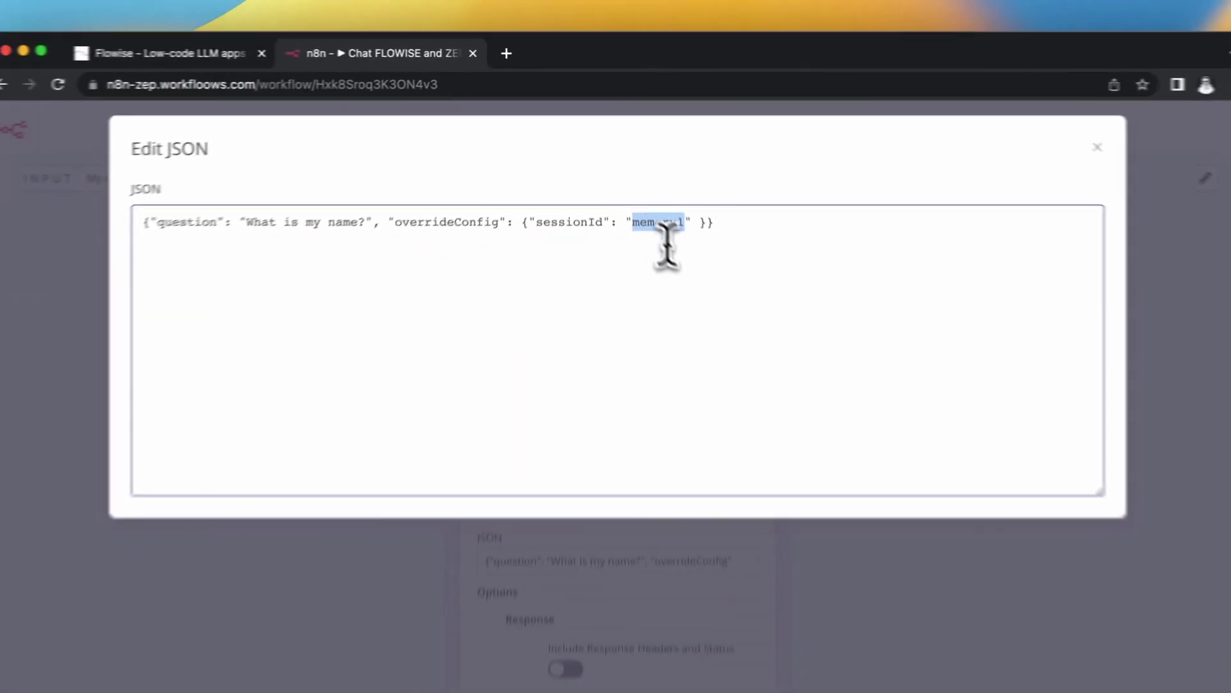
click(1039, 138)
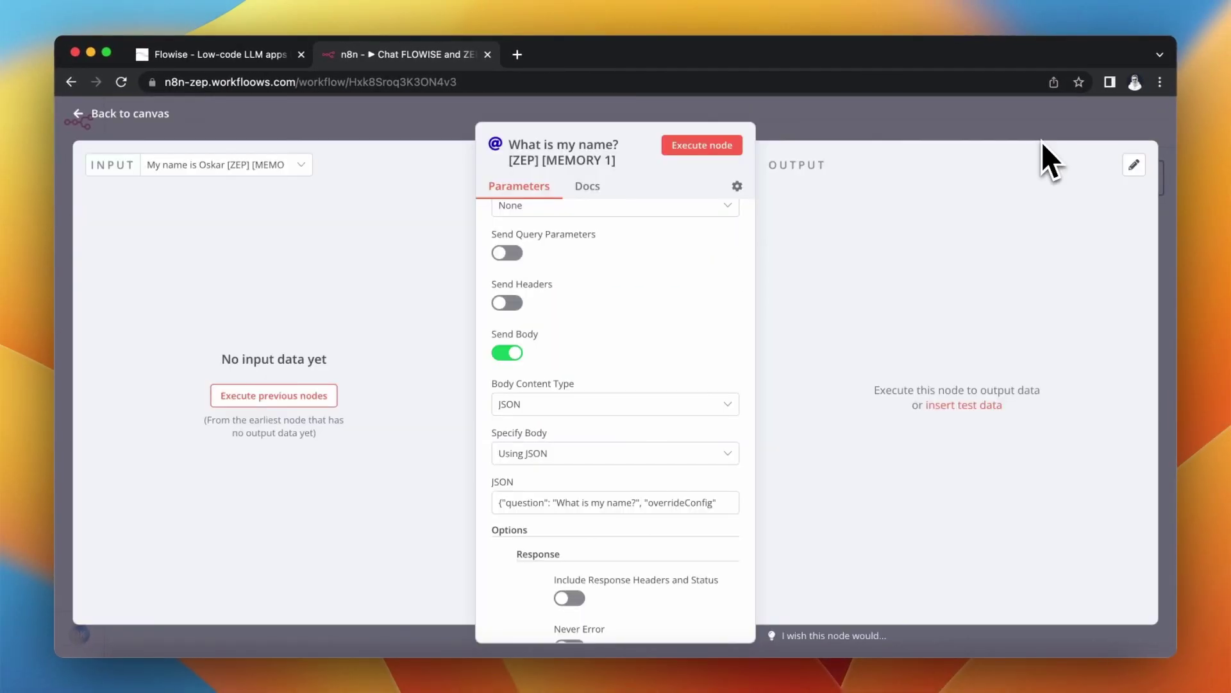
click(1008, 135)
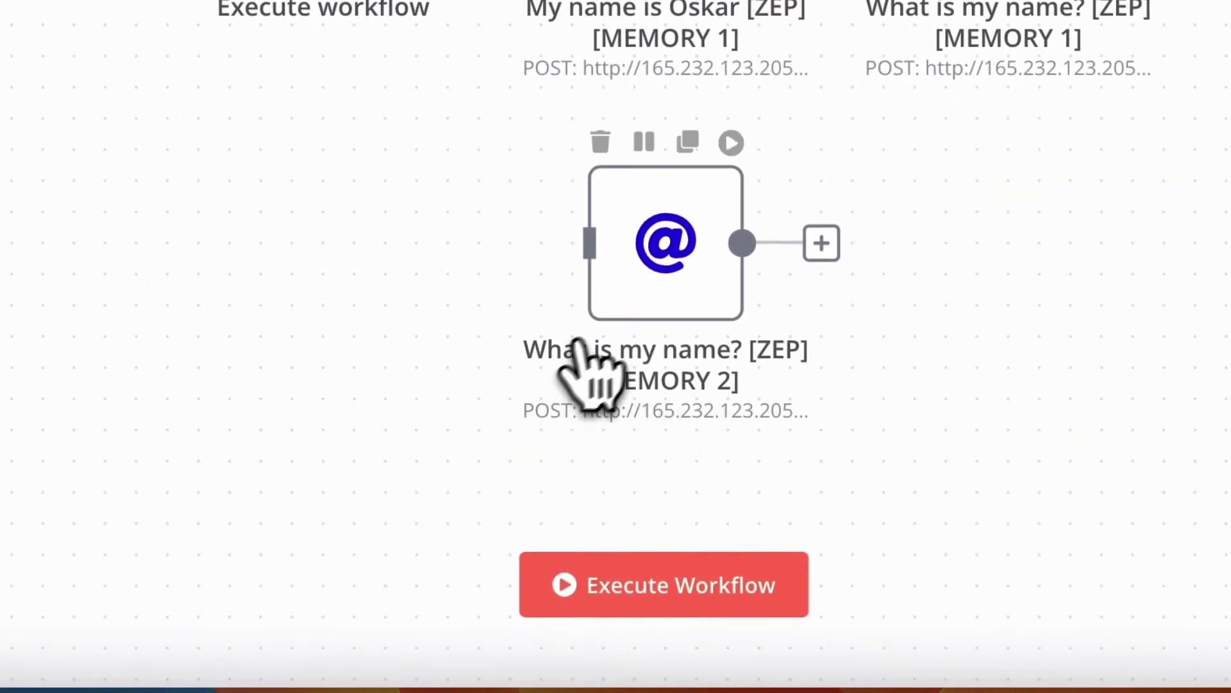
Check the 'What is my name? [MEMORY 2]' node's JSON body uses sessionId 'memory2', then close it
double_click(634, 302)
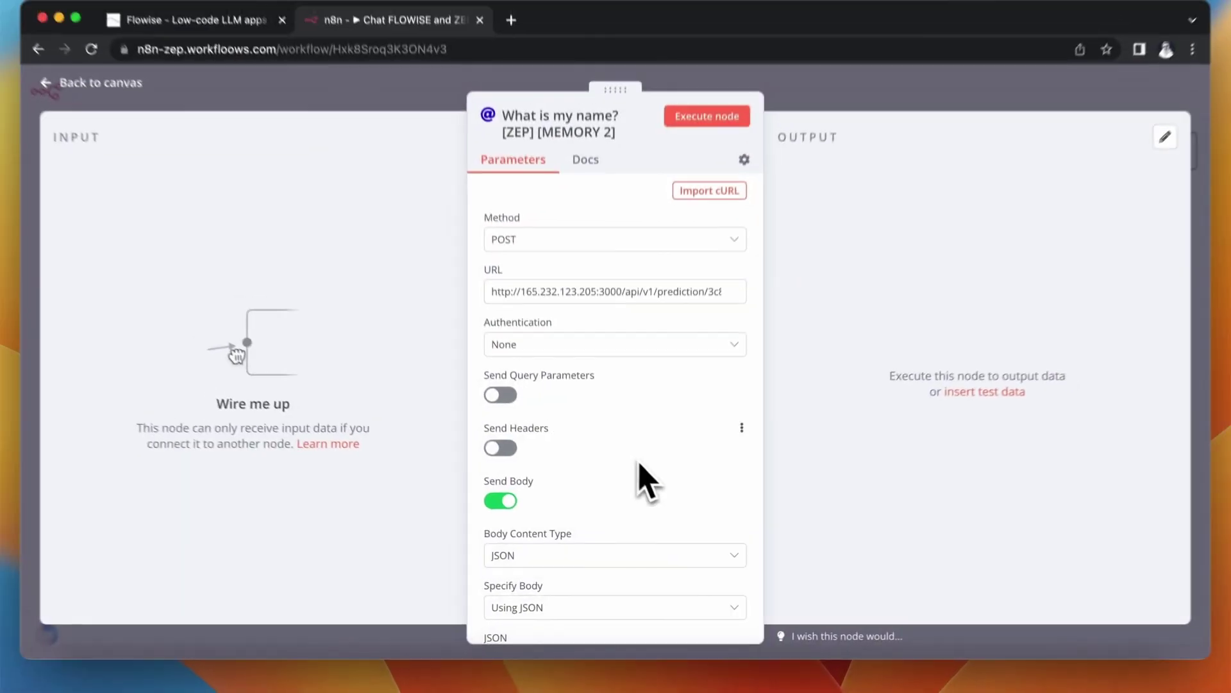
scroll(675, 475, down, 5)
click(731, 445)
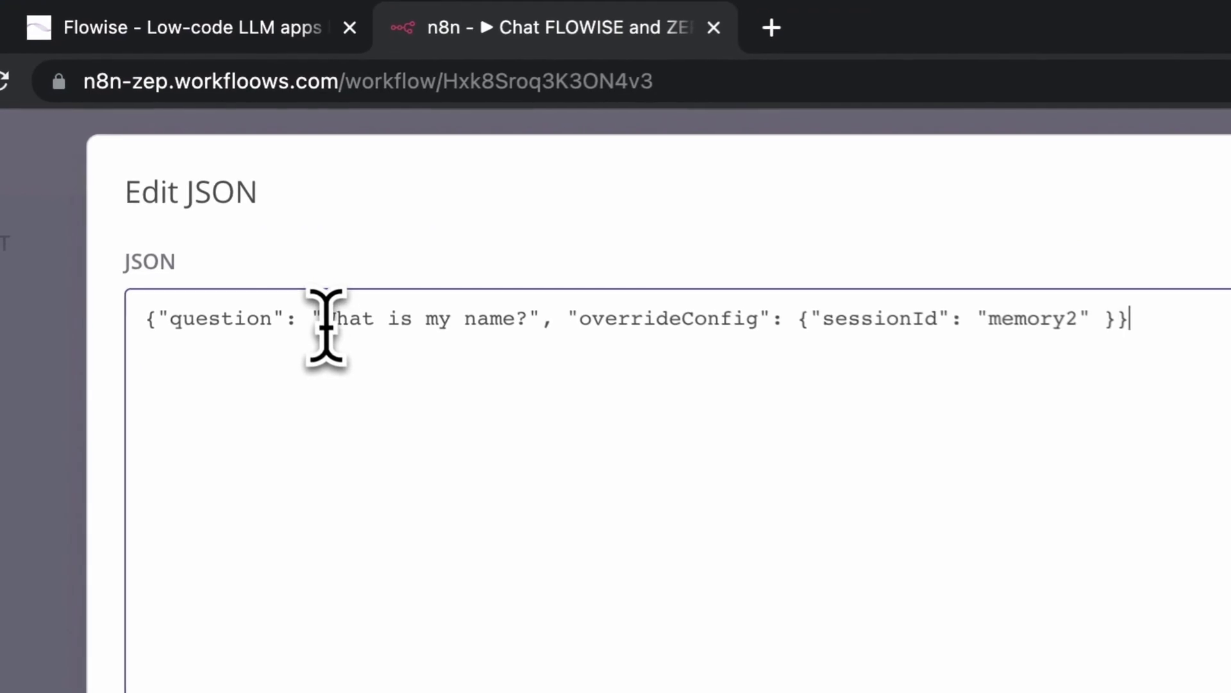
drag(288, 203, 386, 203)
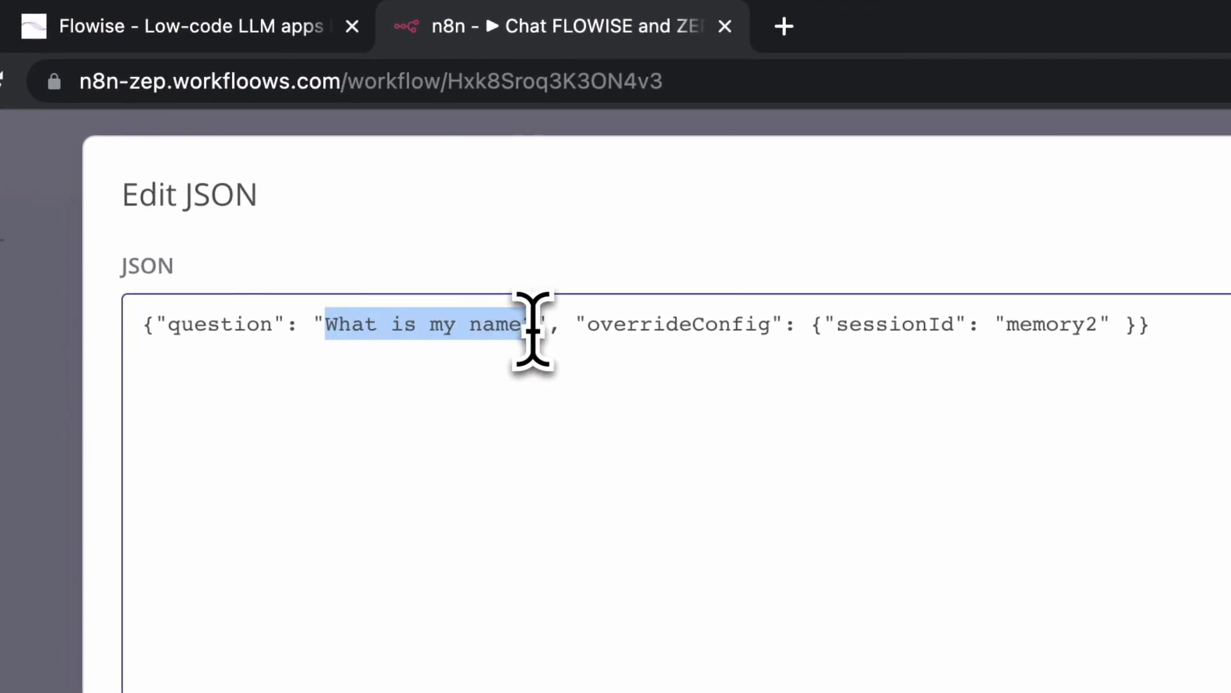
drag(833, 333, 951, 331)
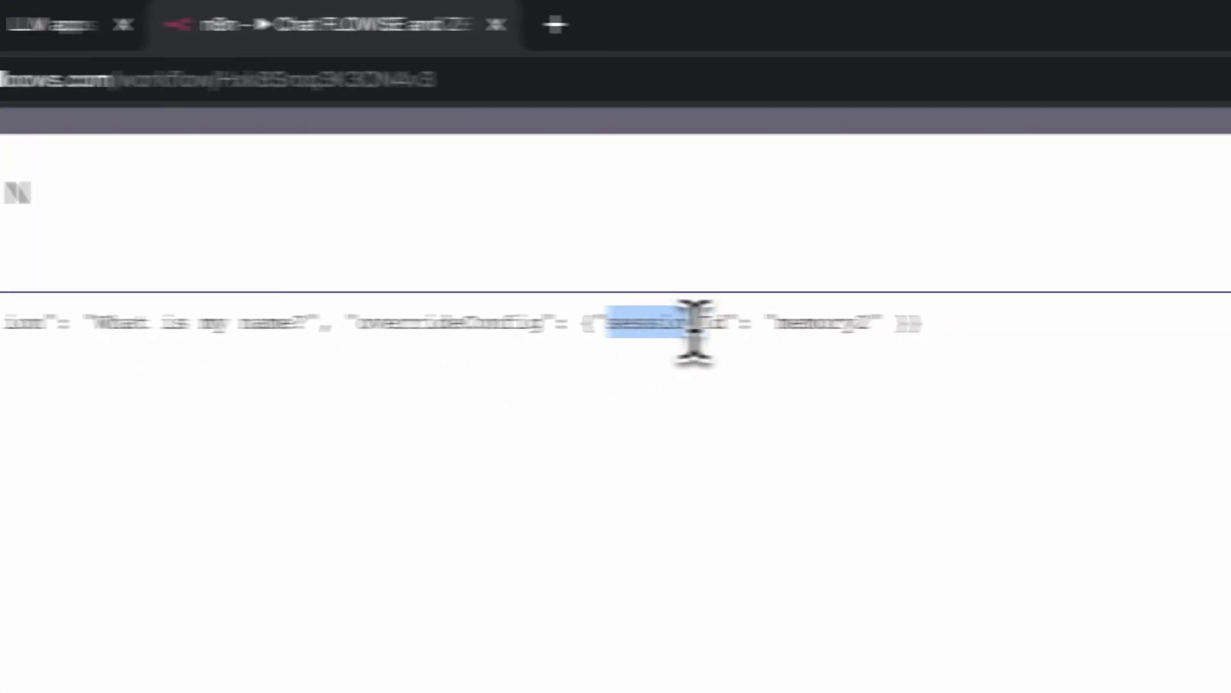
double_click(688, 330)
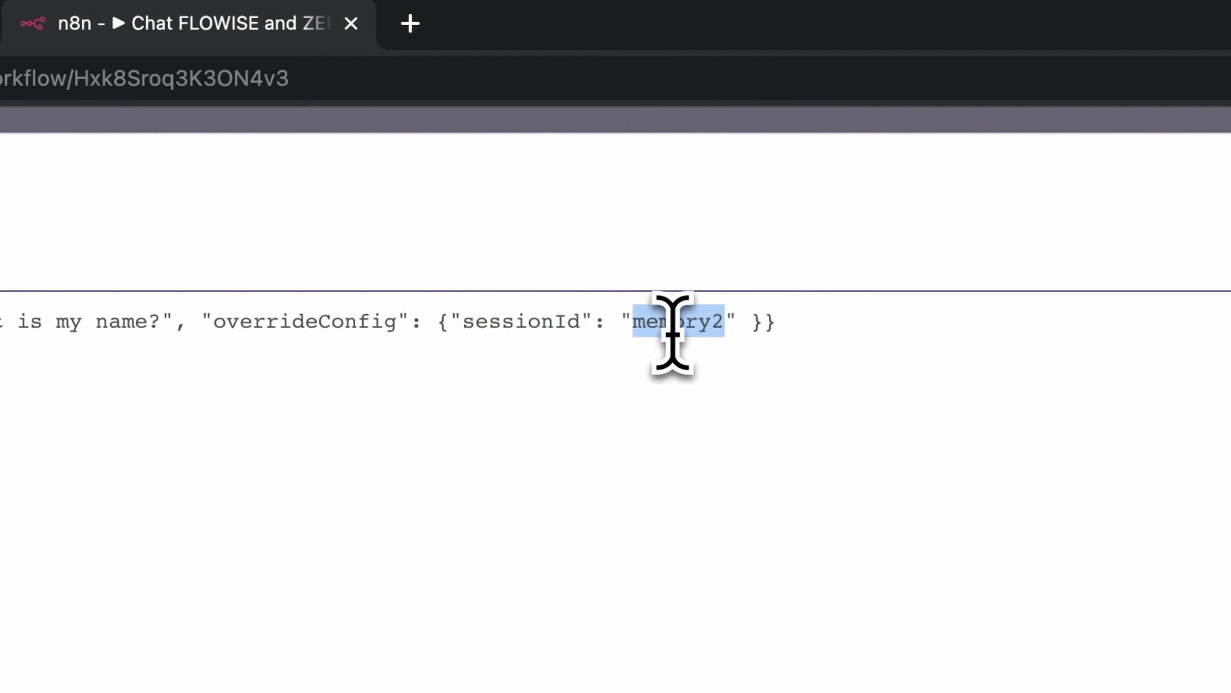
click(797, 383)
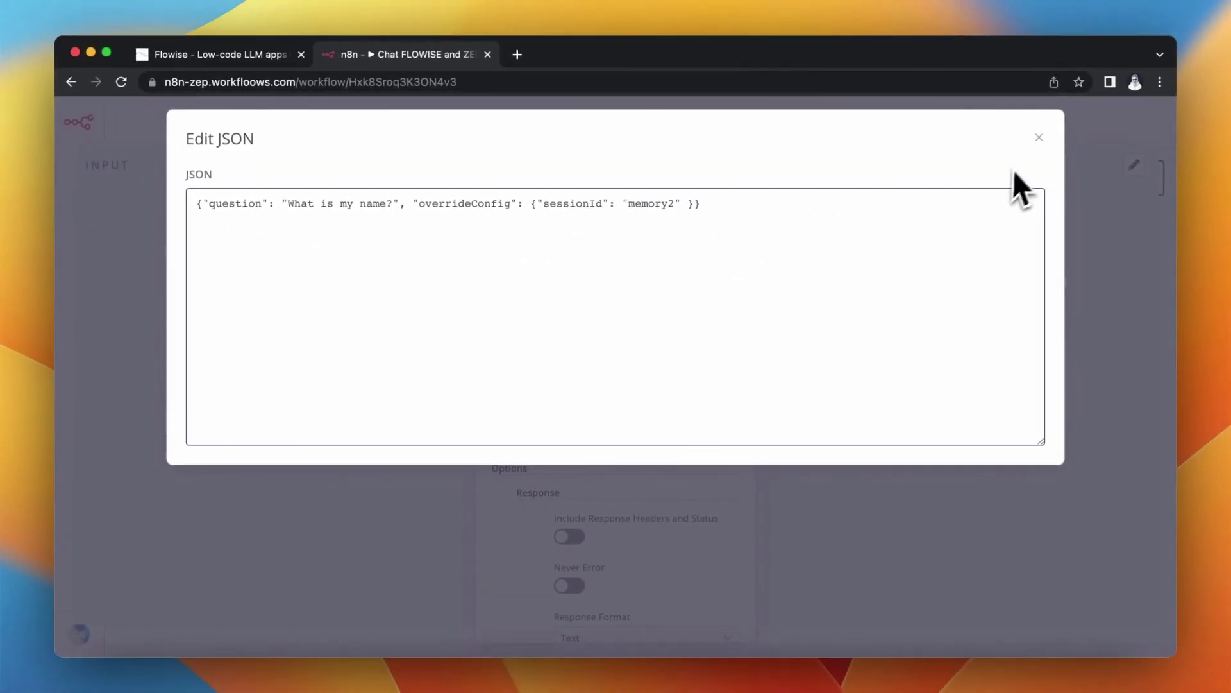
click(1040, 142)
click(1023, 136)
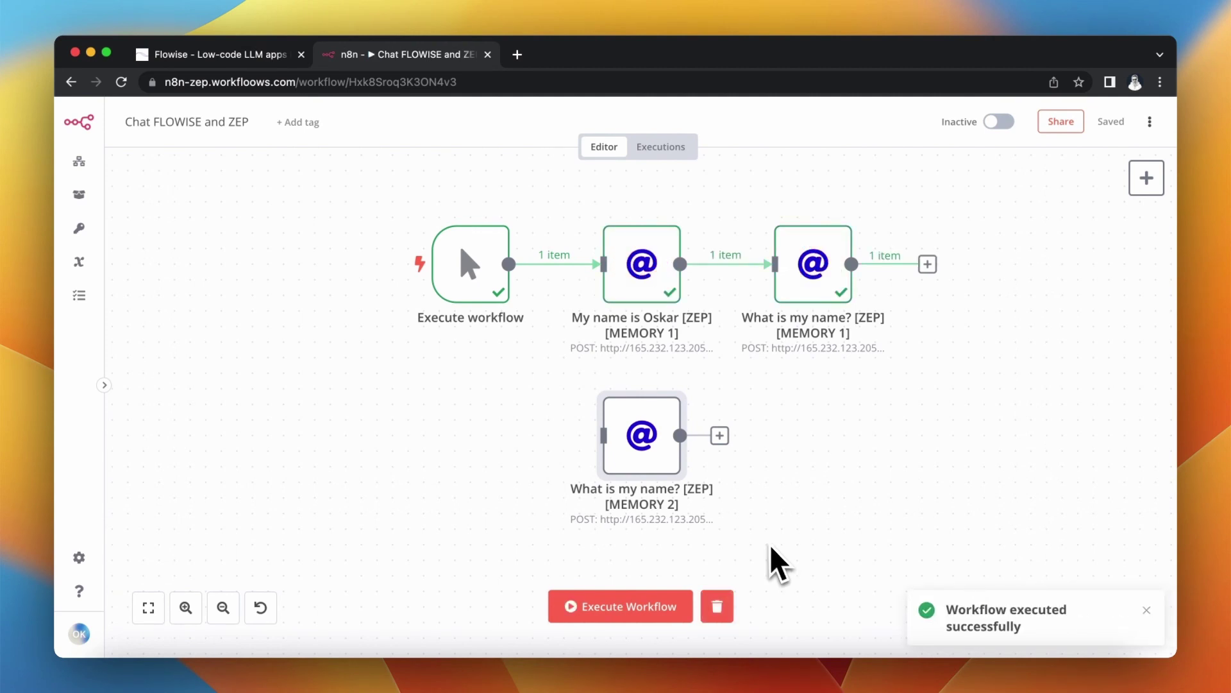
Review the outputs of the 'My name is Oskar' and MEMORY 1 'What is my name?' nodes
mouse_move(663, 303)
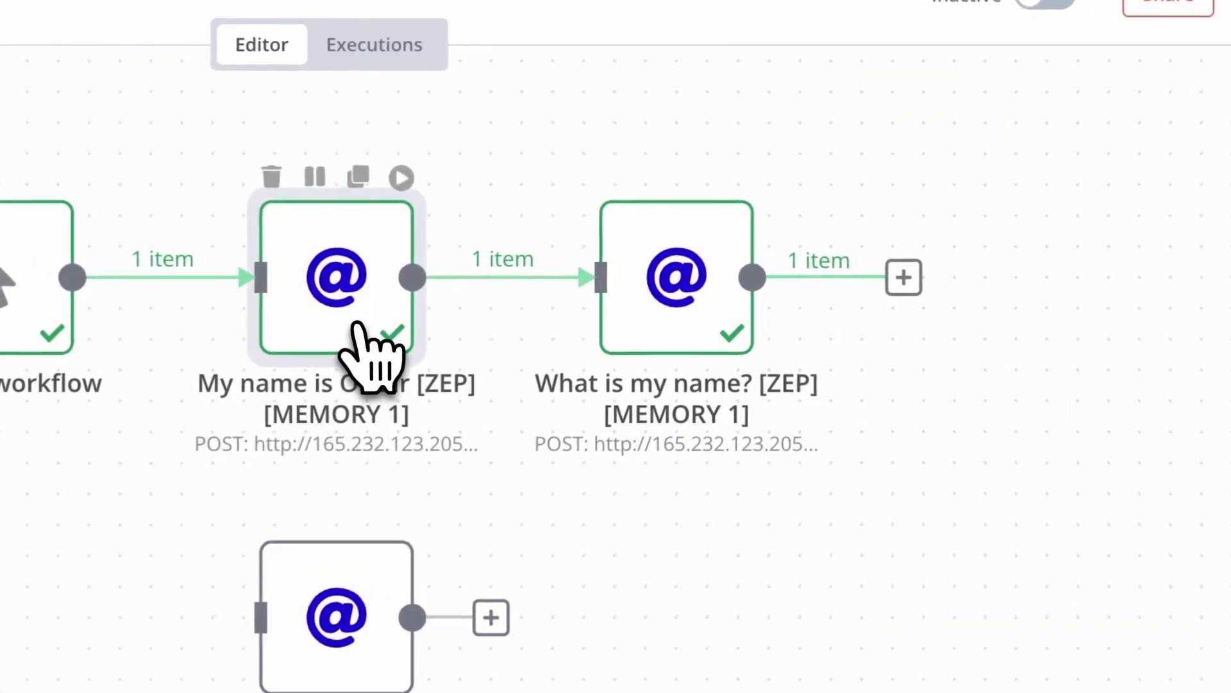
double_click(410, 330)
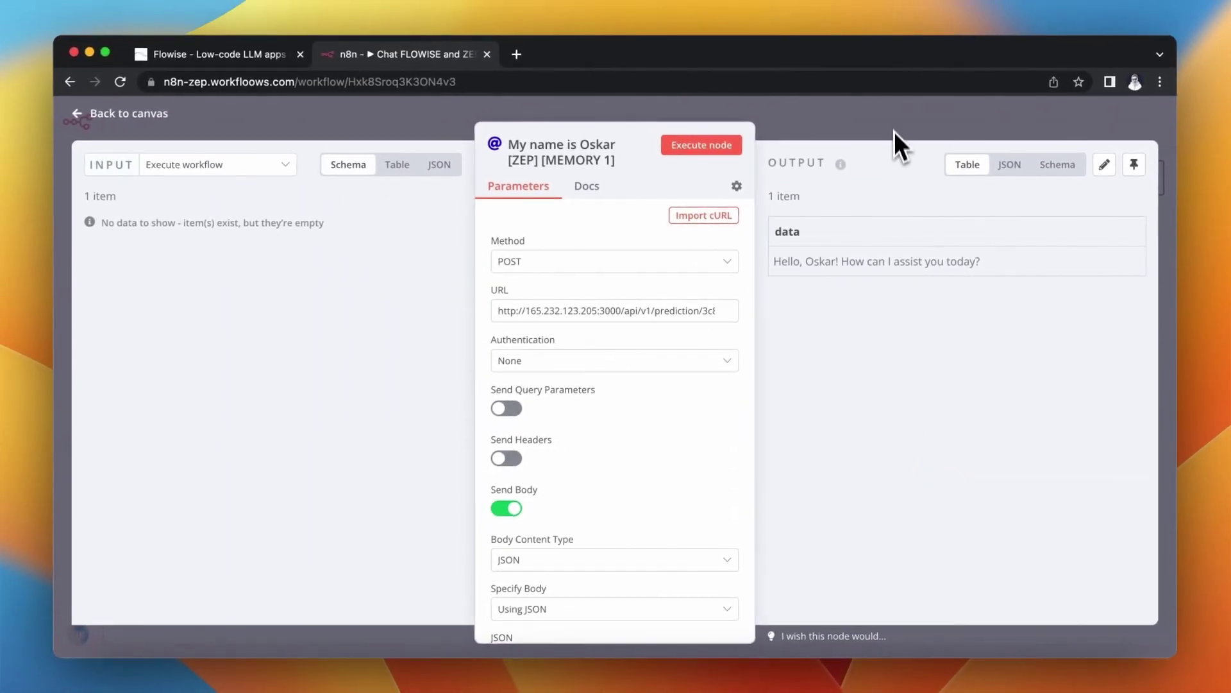
click(895, 127)
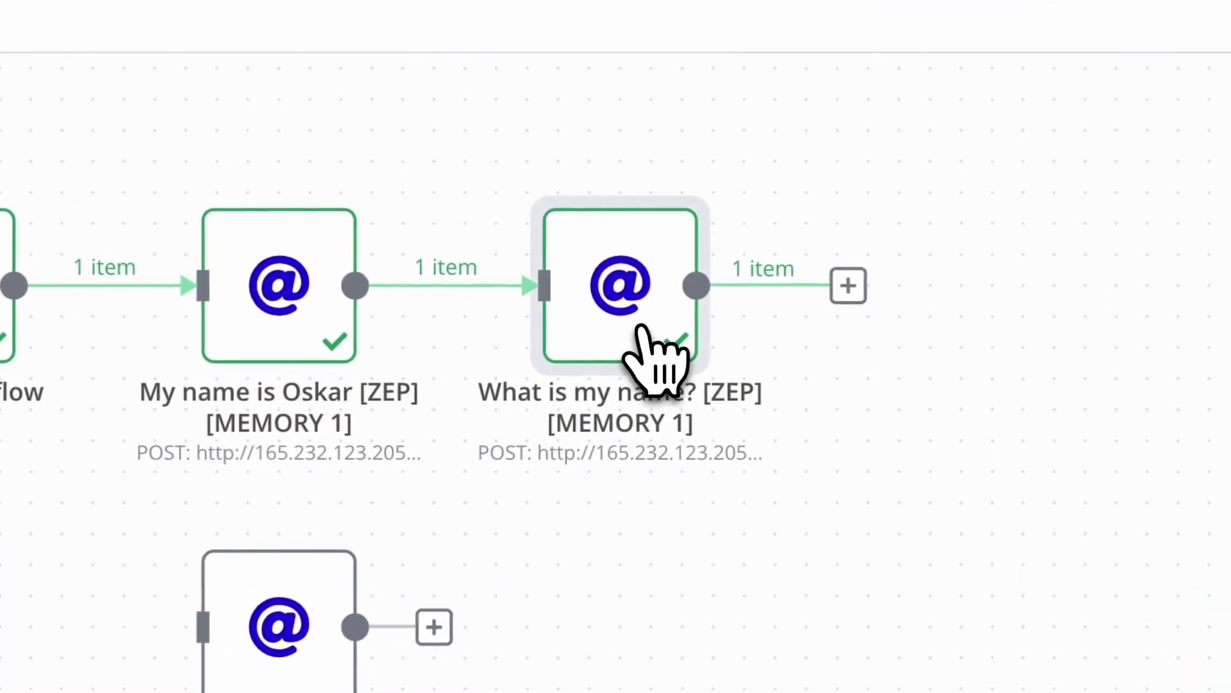
double_click(660, 327)
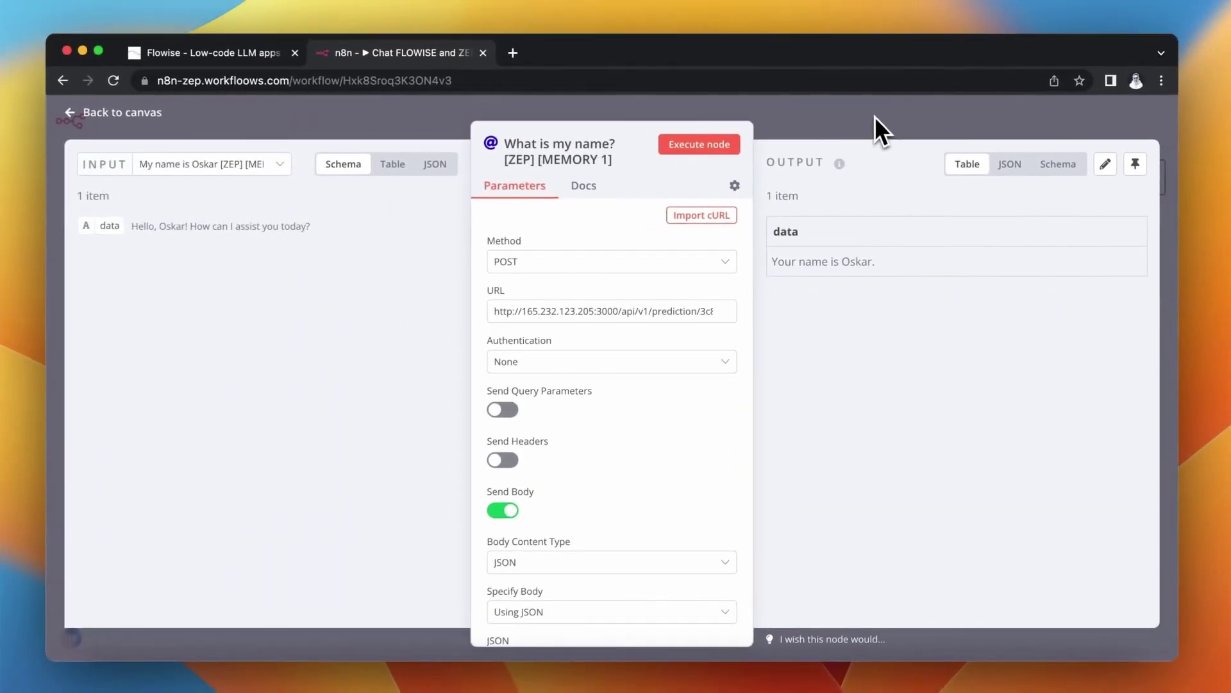
click(875, 118)
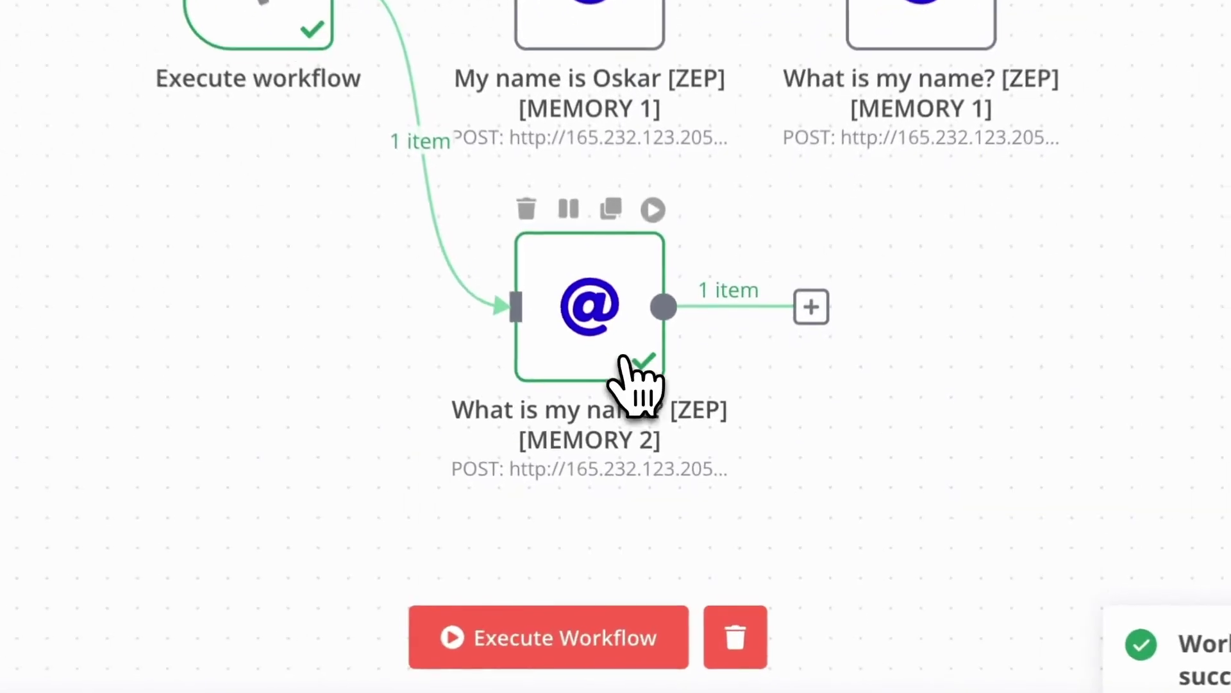
double_click(621, 356)
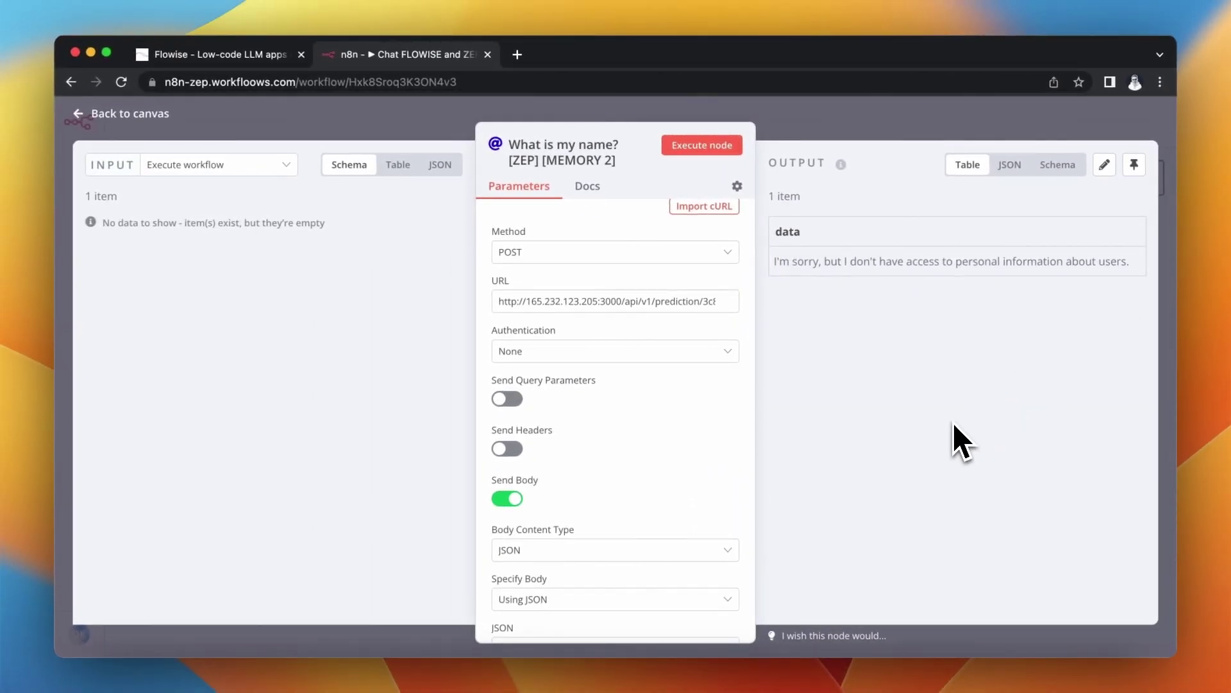
click(905, 128)
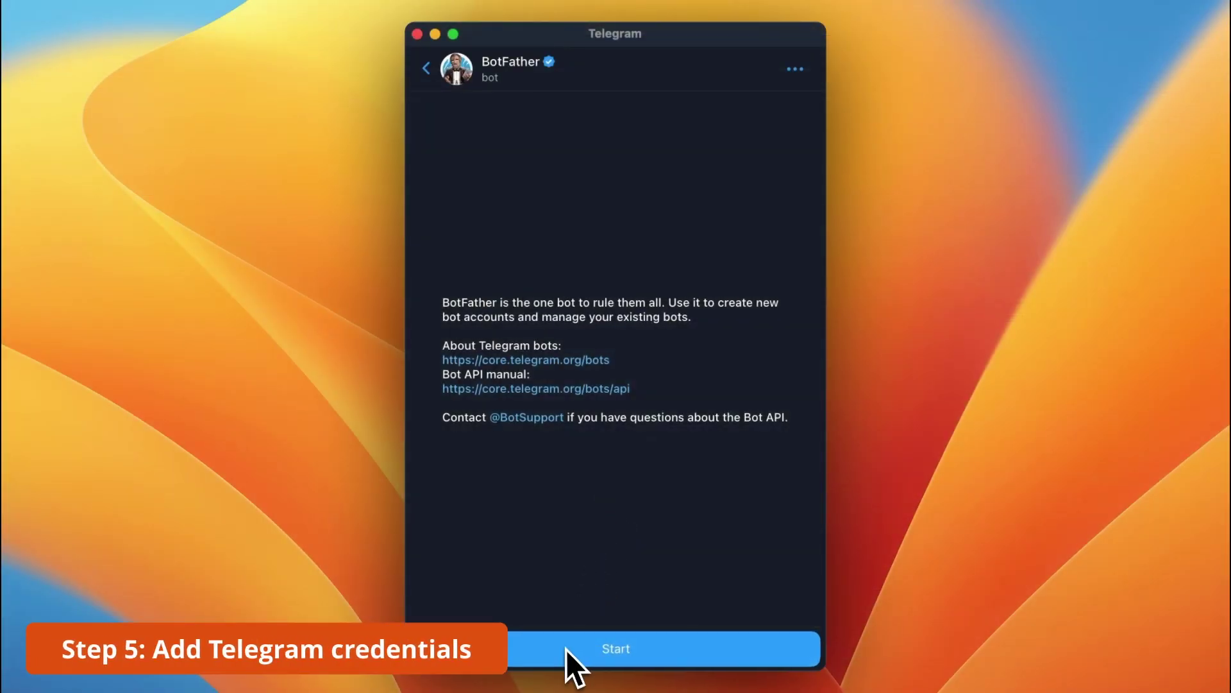
Reveal the Workfloows bot's API token through BotFather's /mybots and select the token
click(566, 648)
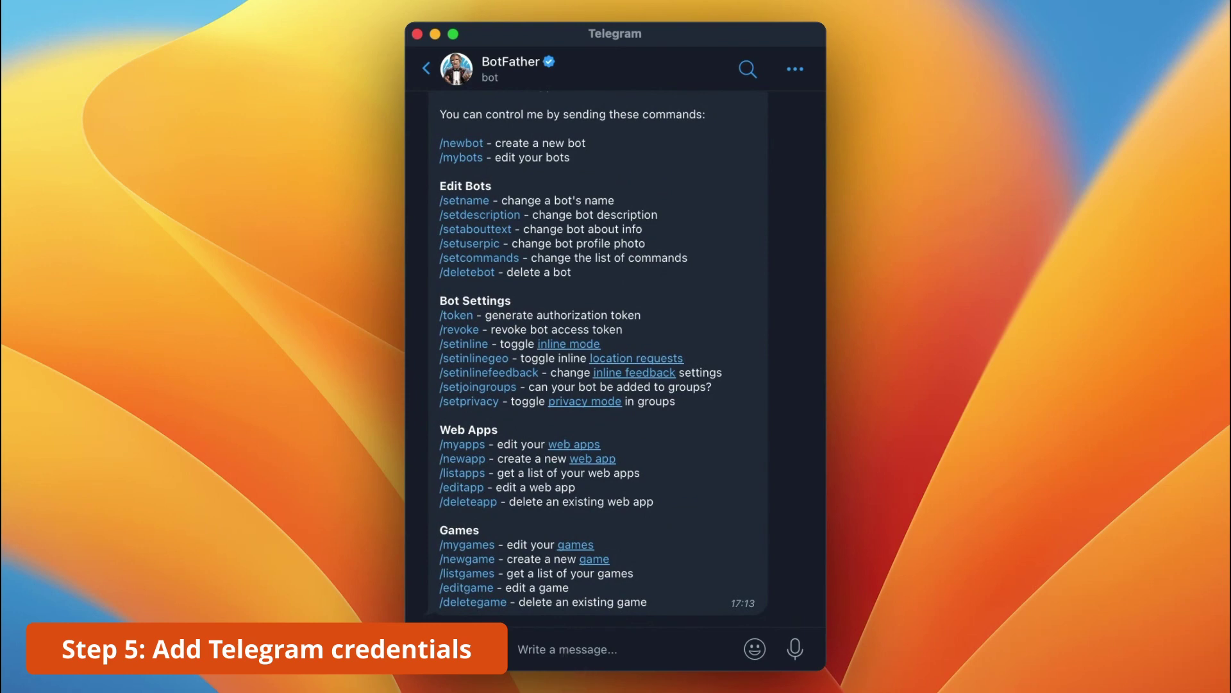
text(/my)
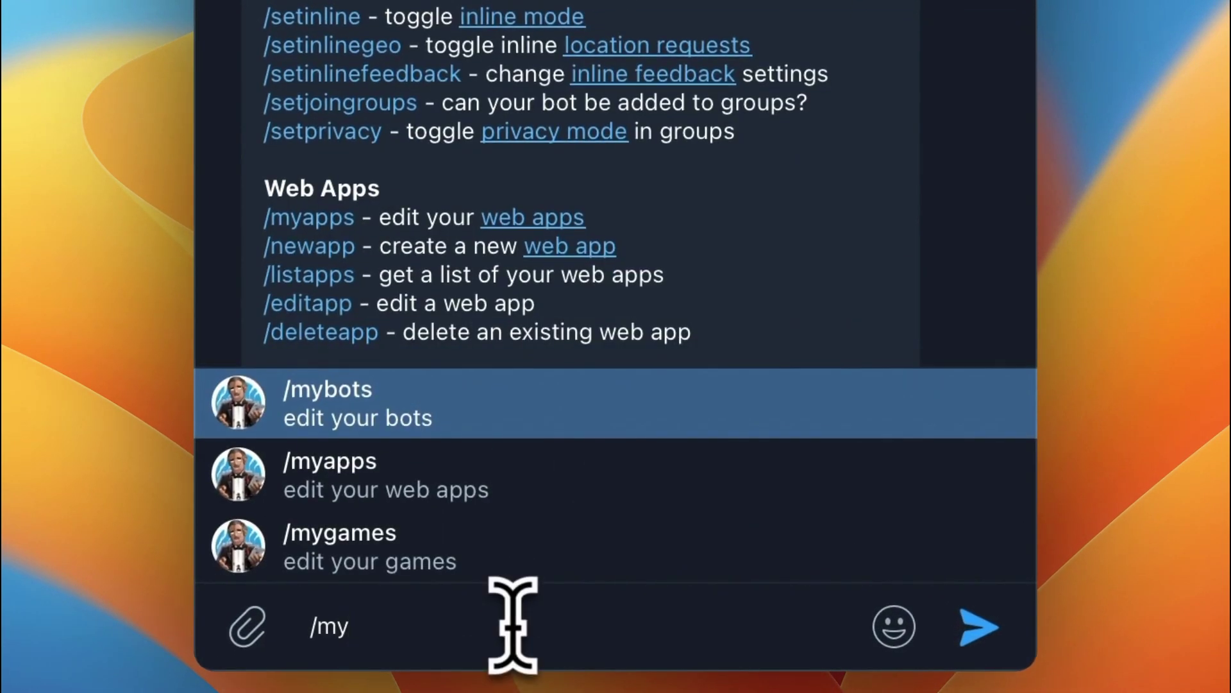
click(593, 419)
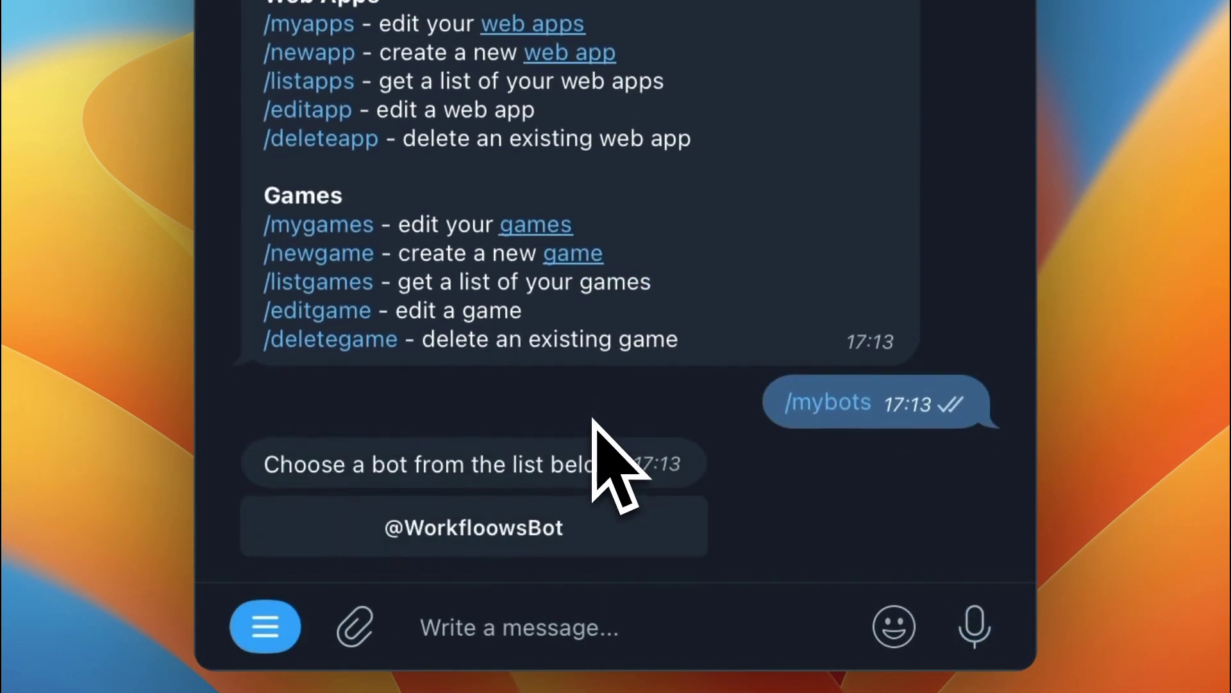
click(538, 532)
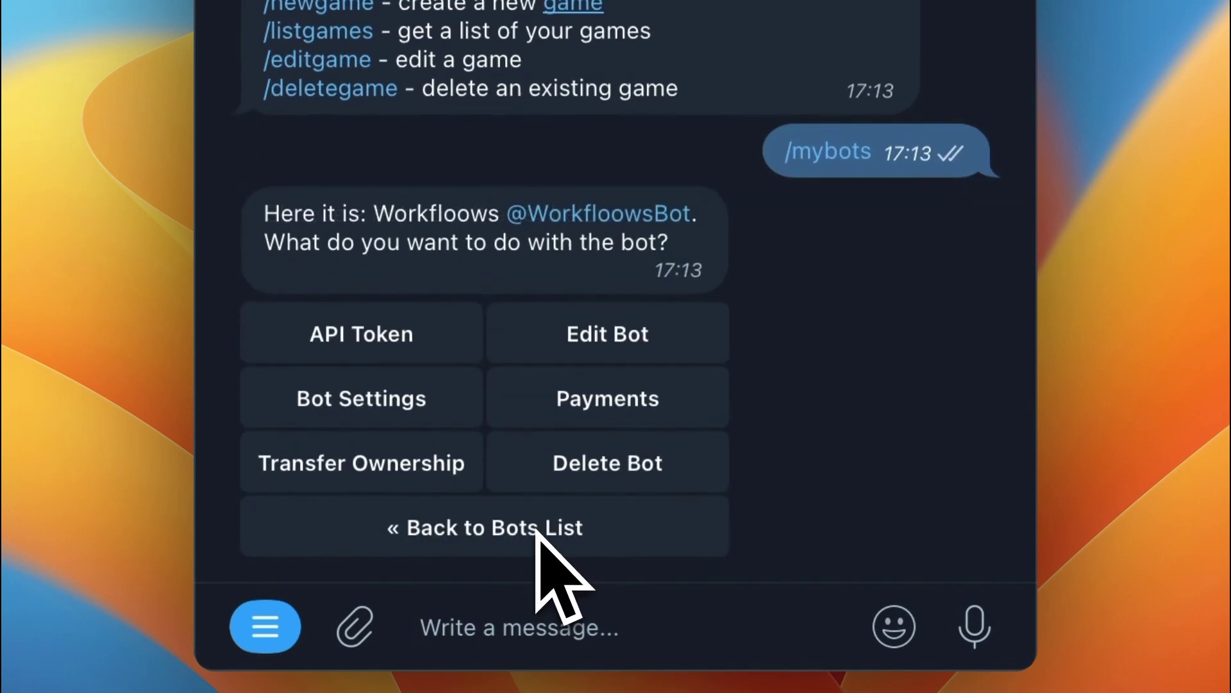
click(388, 334)
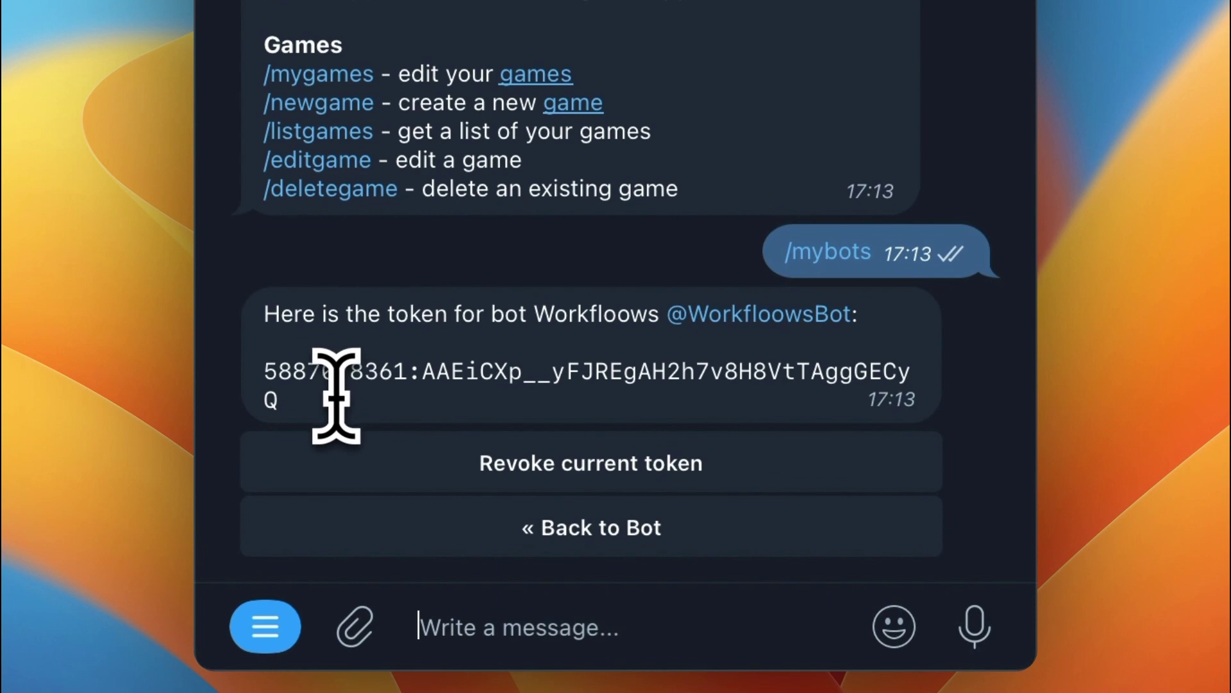
drag(276, 398, 256, 380)
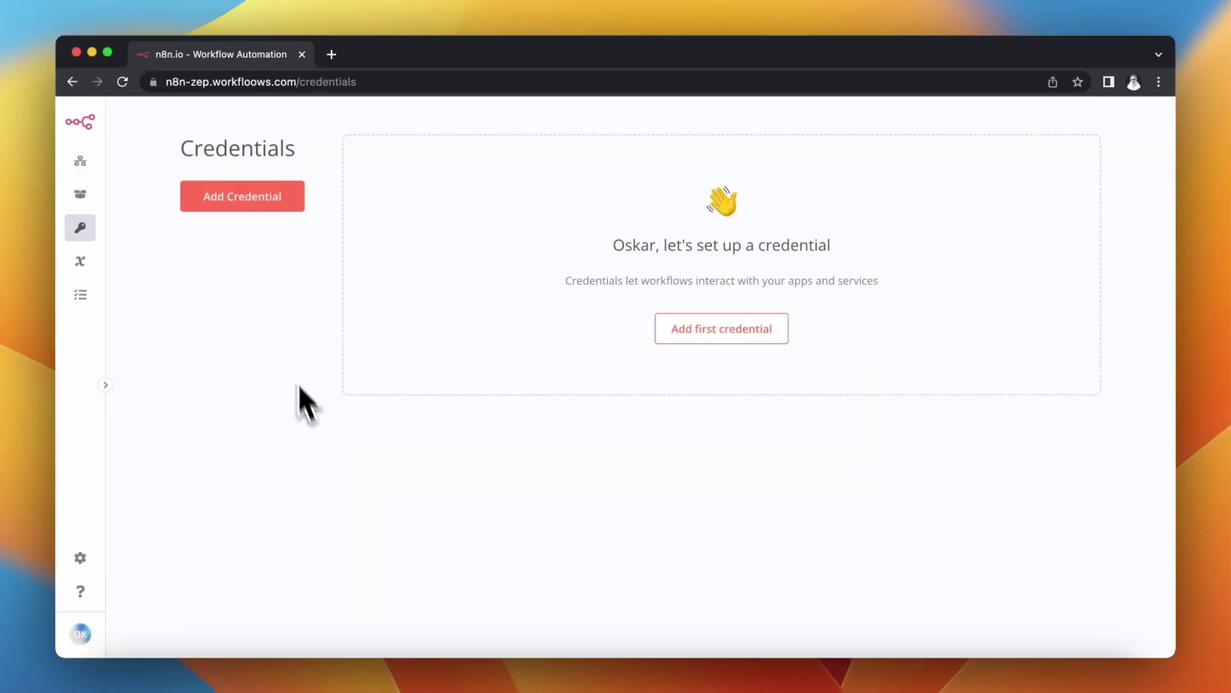
Save a Telegram API credential named 'Telegram API' holding the bot's access token
click(300, 217)
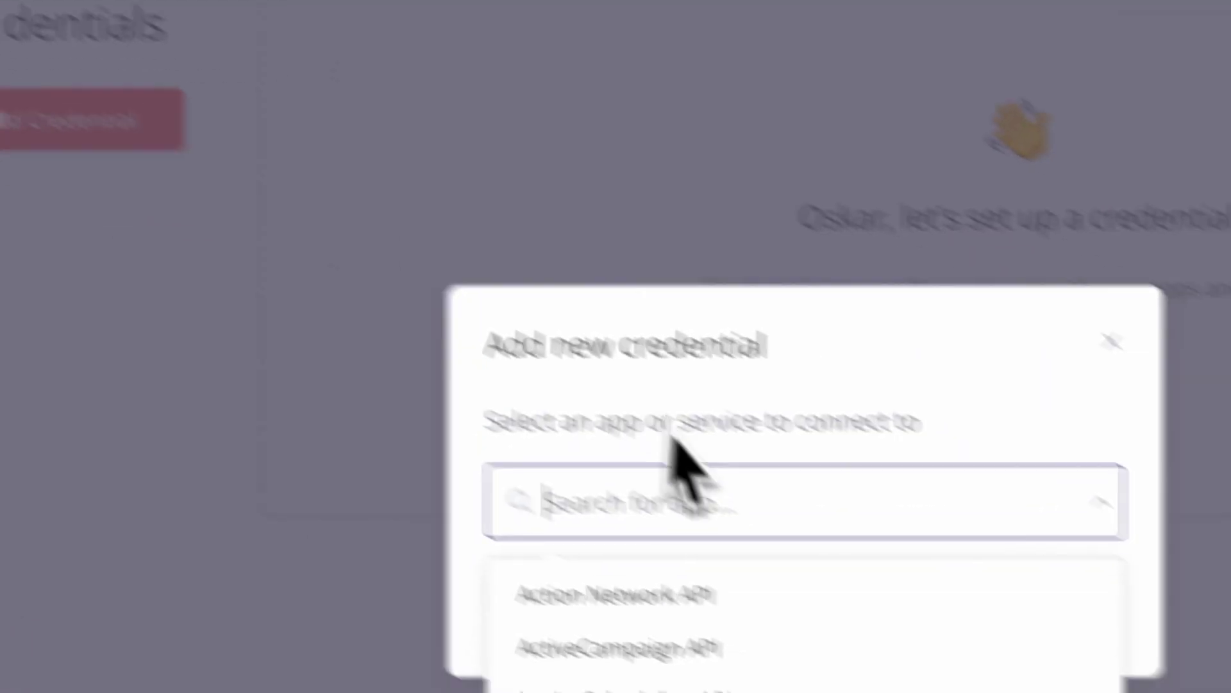
text(tel)
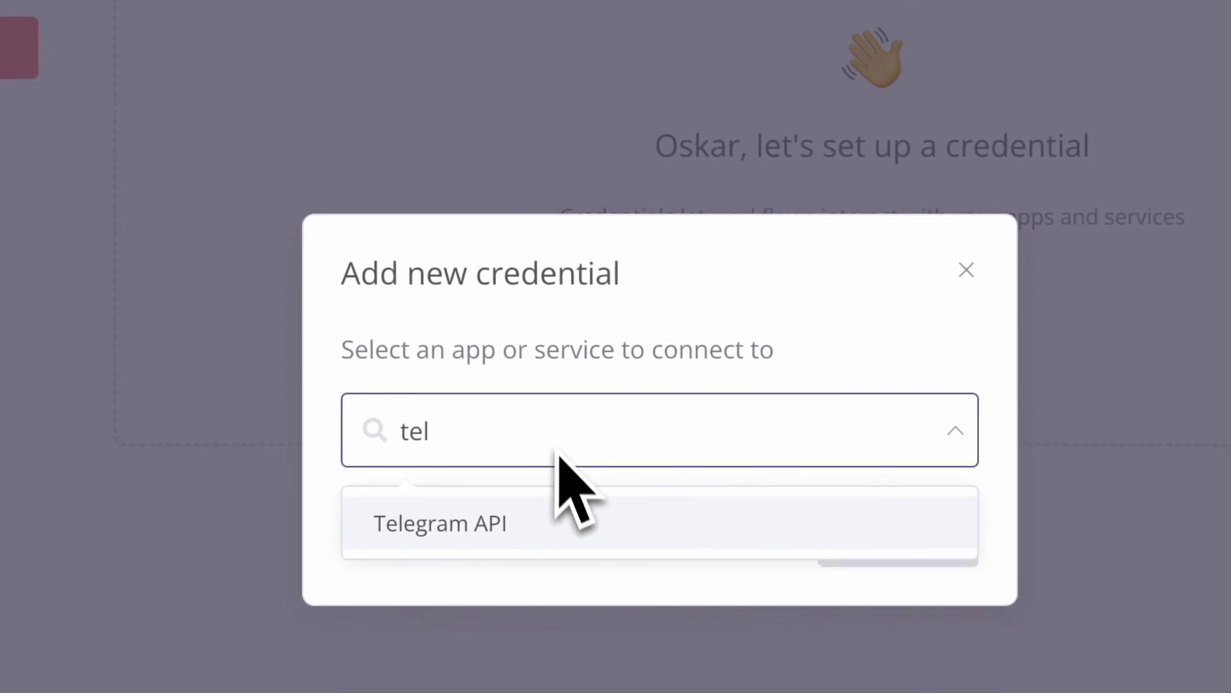
click(553, 522)
click(853, 537)
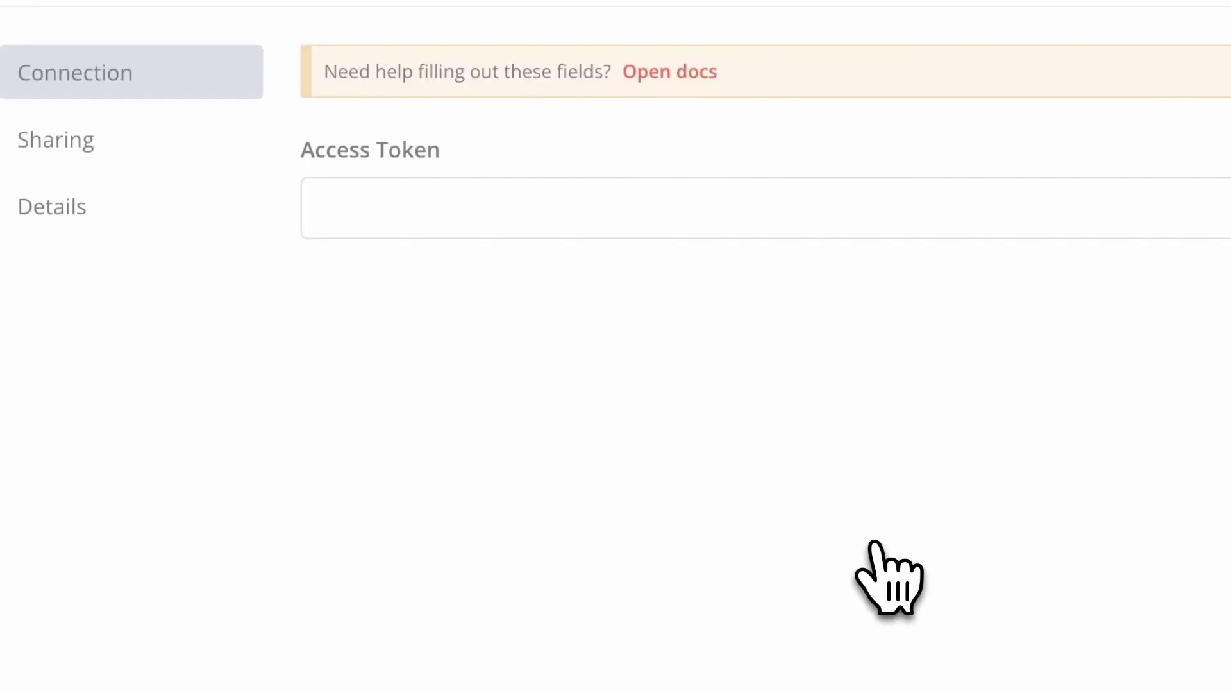
click(324, 195)
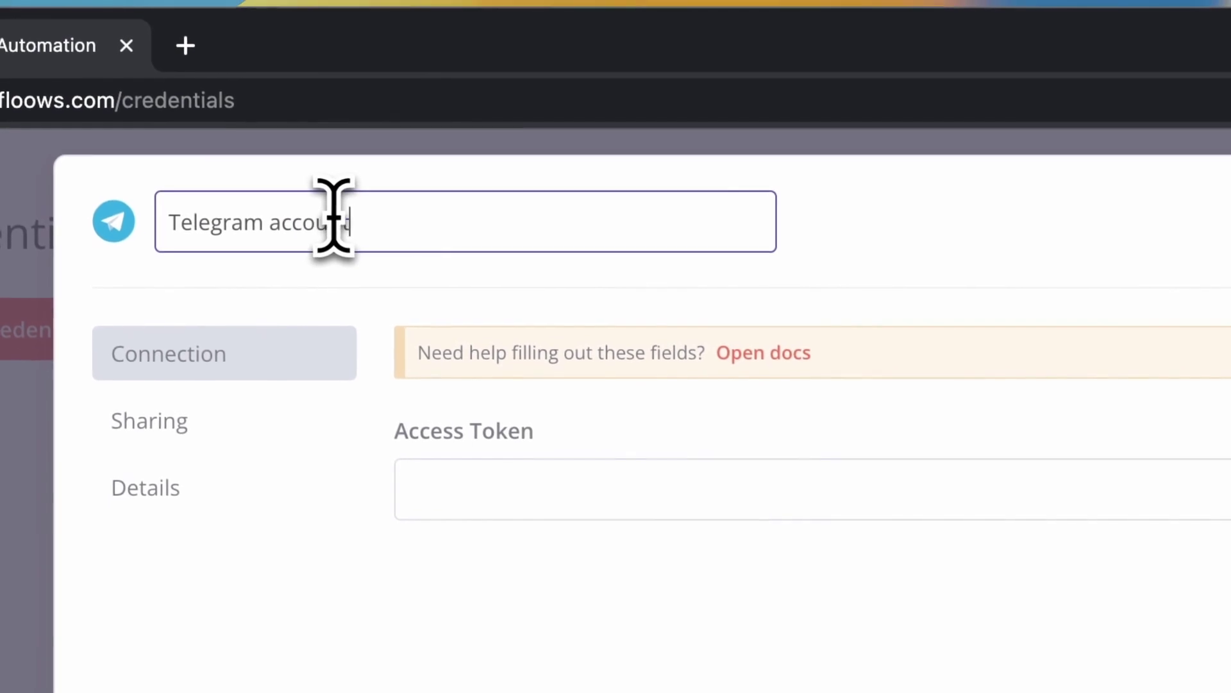
double_click(335, 224)
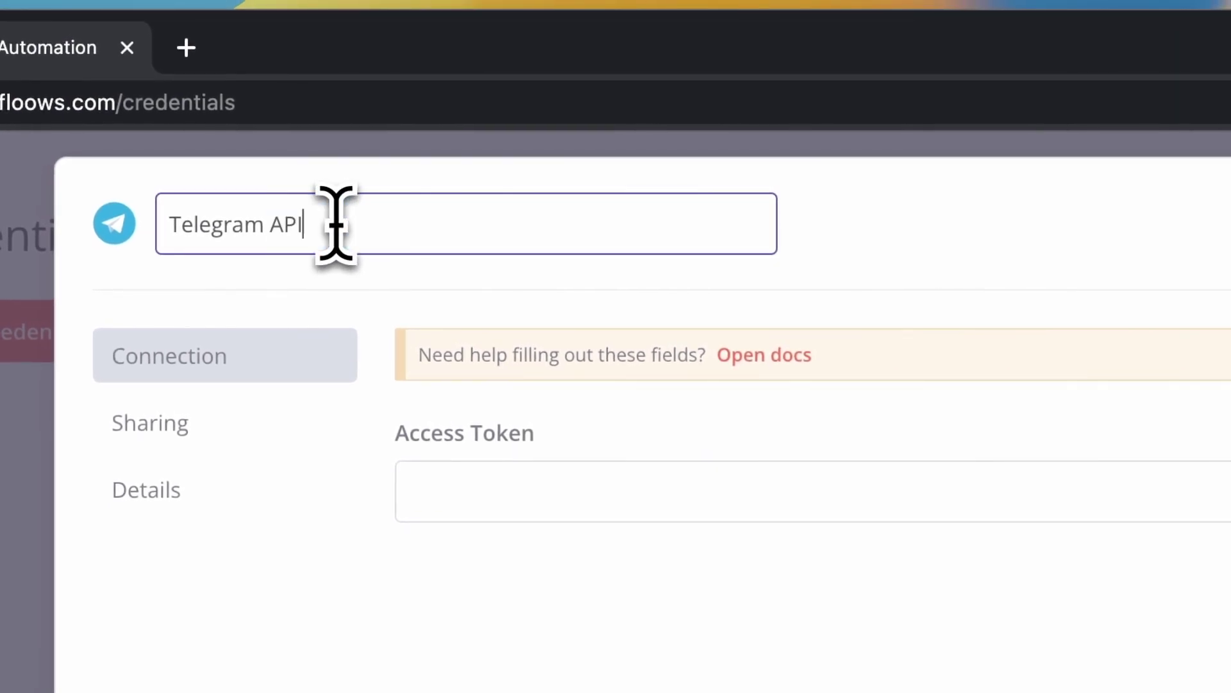
text(API)
click(757, 477)
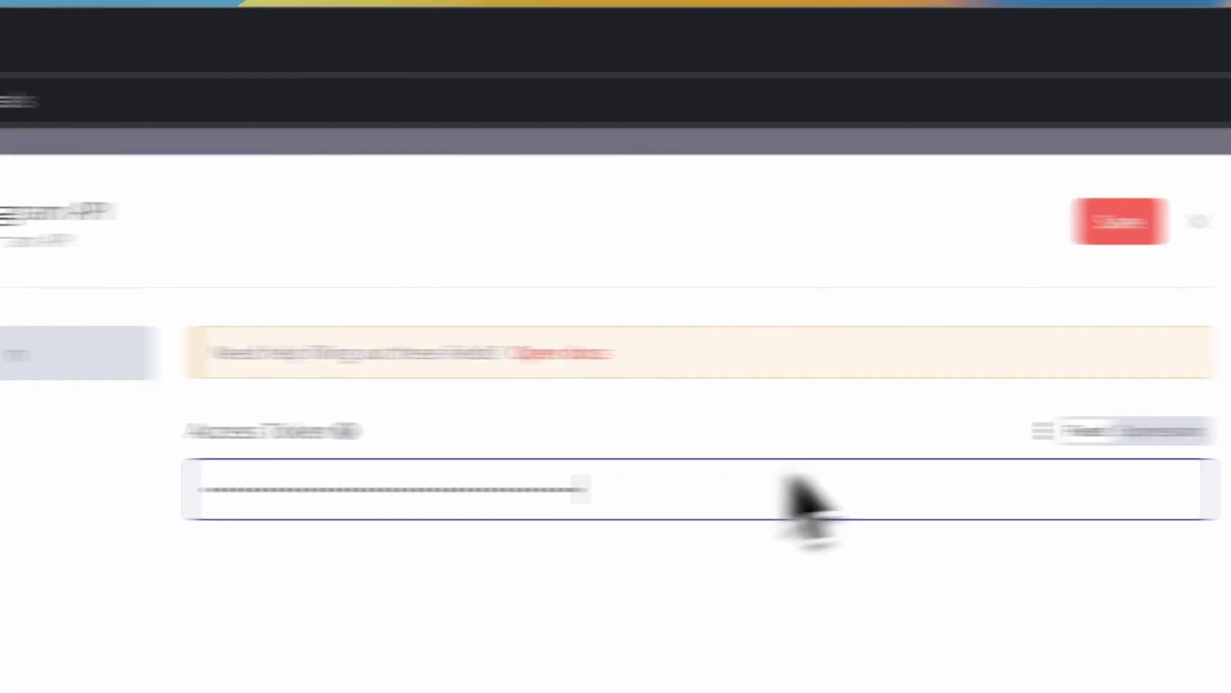
click(855, 223)
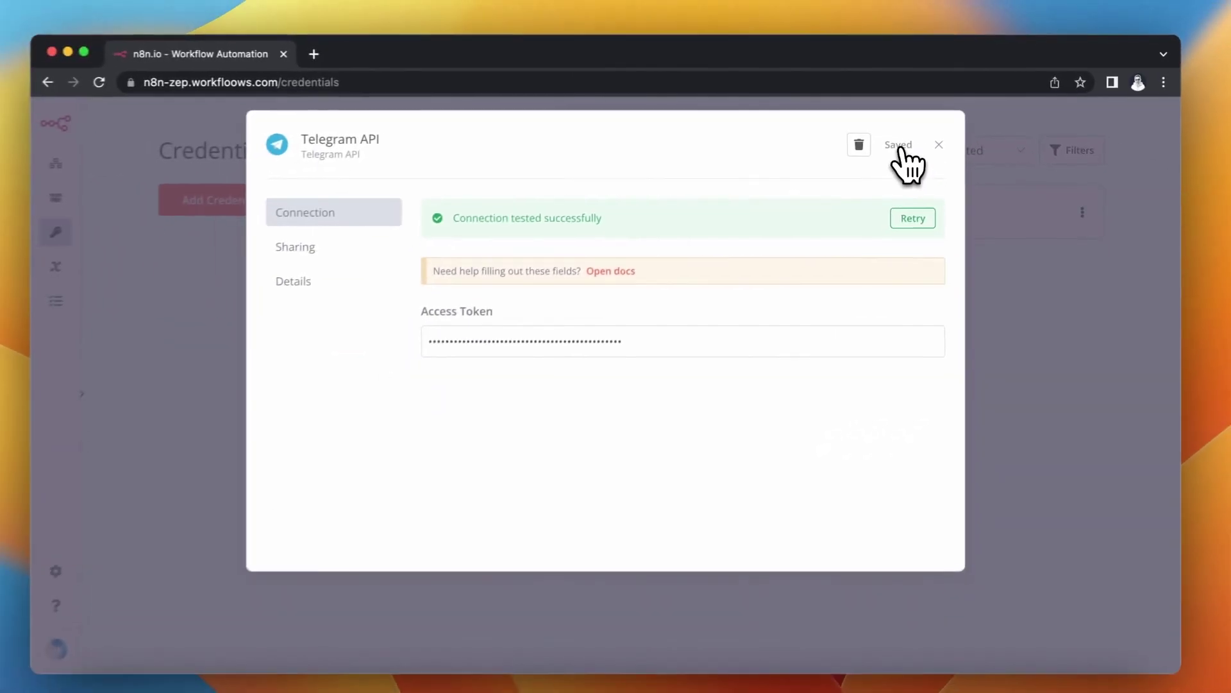
click(1010, 287)
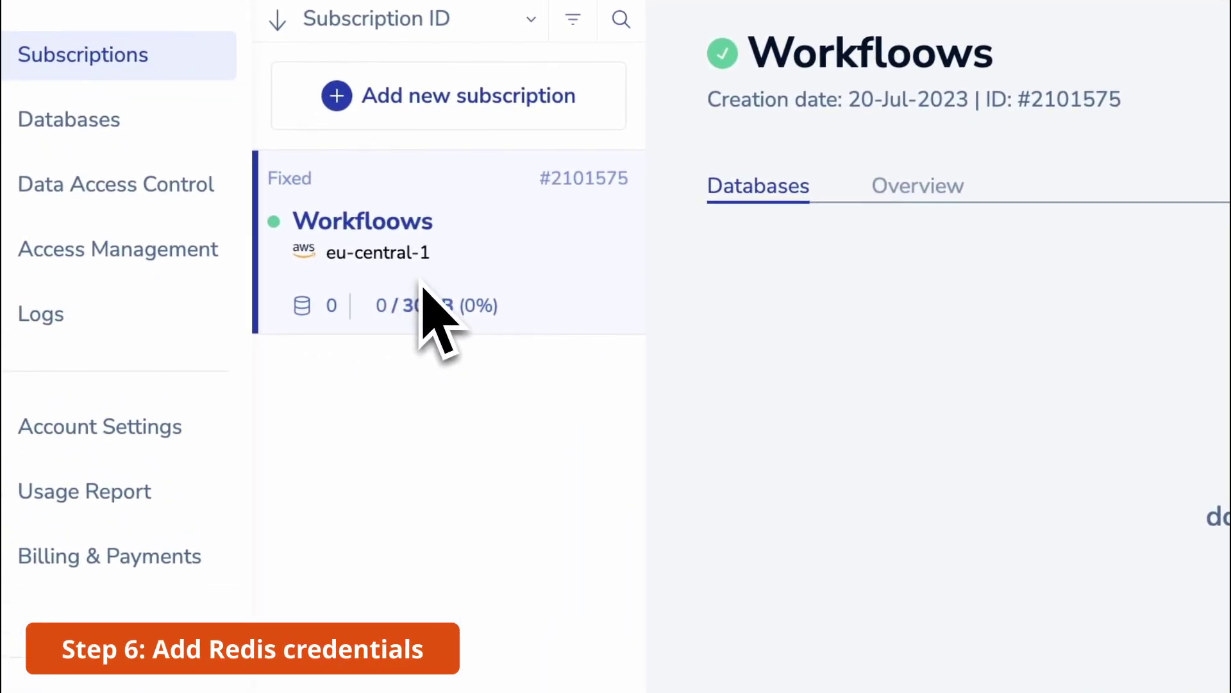
Create and activate a Redis Stack database named 'workfloows'
click(858, 438)
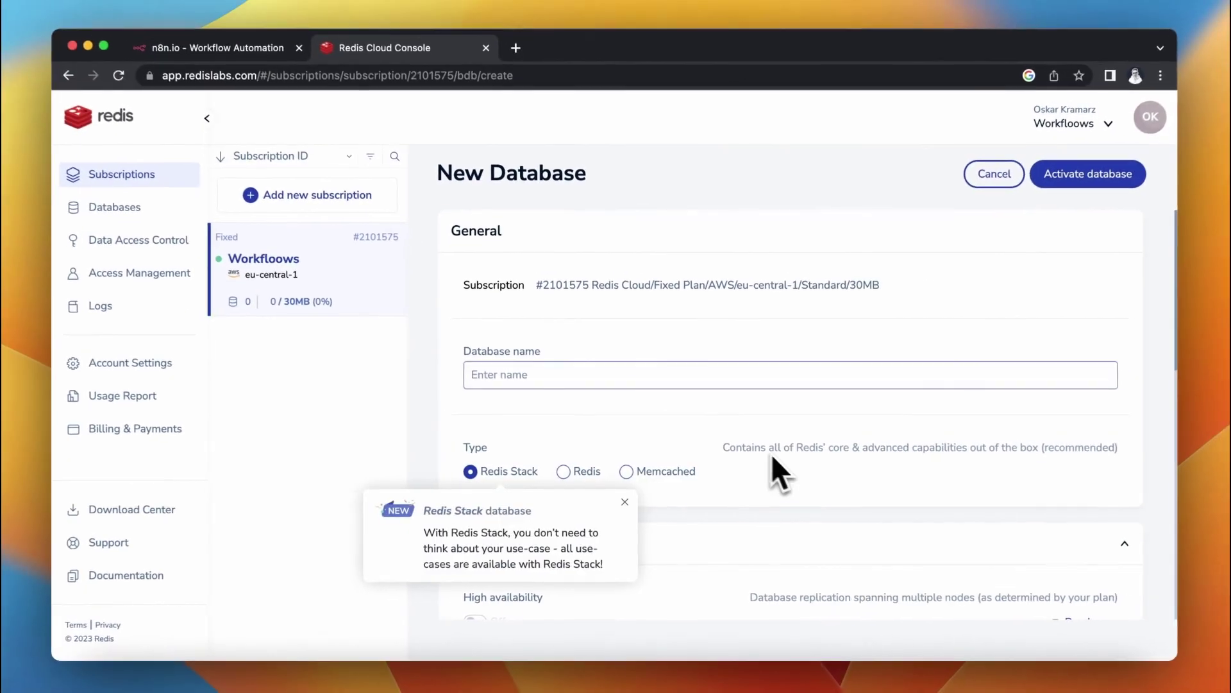
click(638, 368)
text(workfloows)
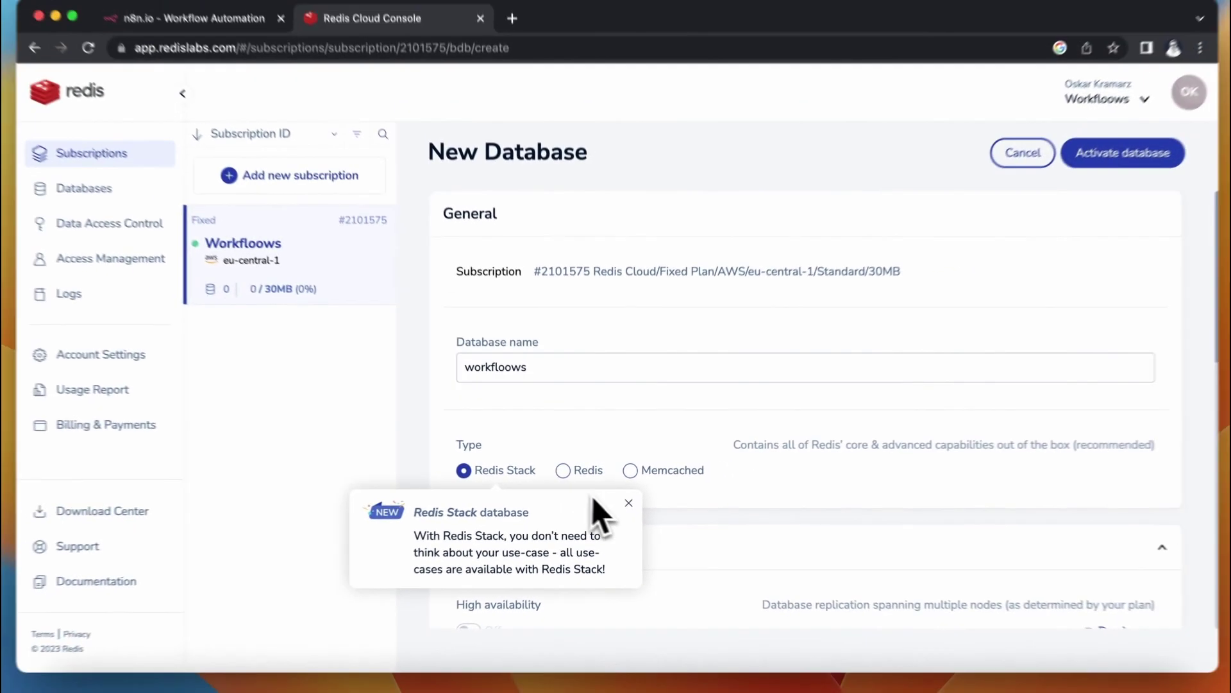
click(659, 518)
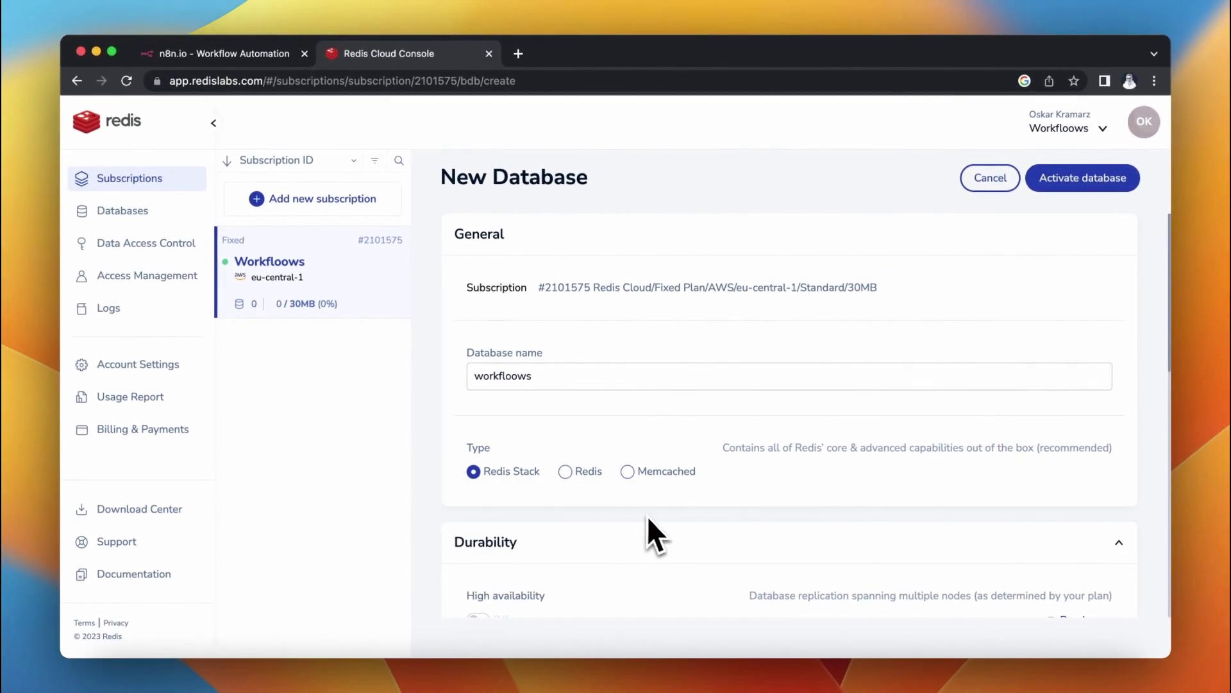
scroll(646, 518, down, 5)
scroll(652, 520, down, 7)
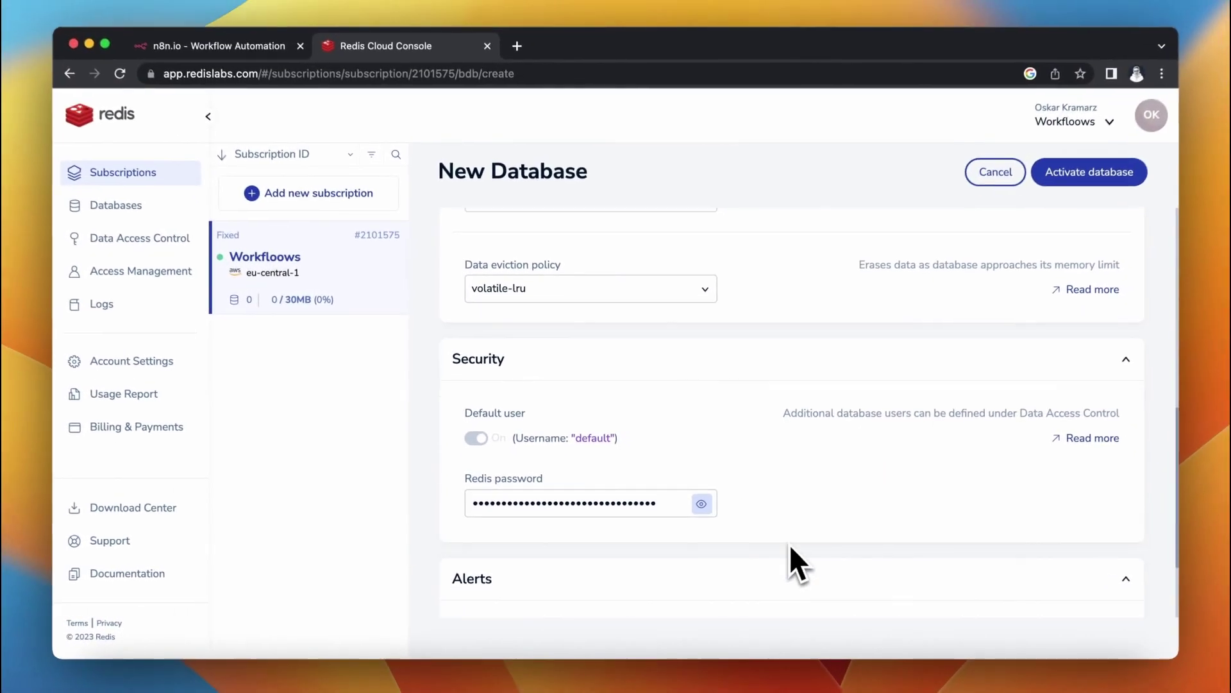
scroll(789, 545, down, 2)
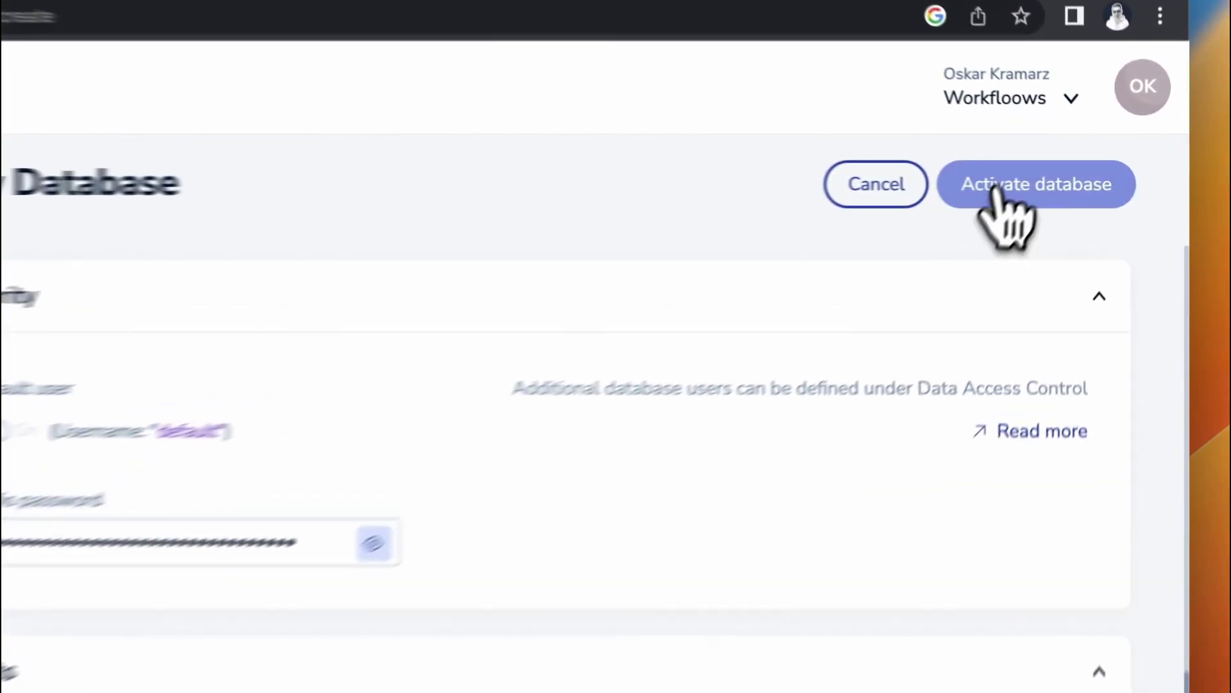
click(1069, 177)
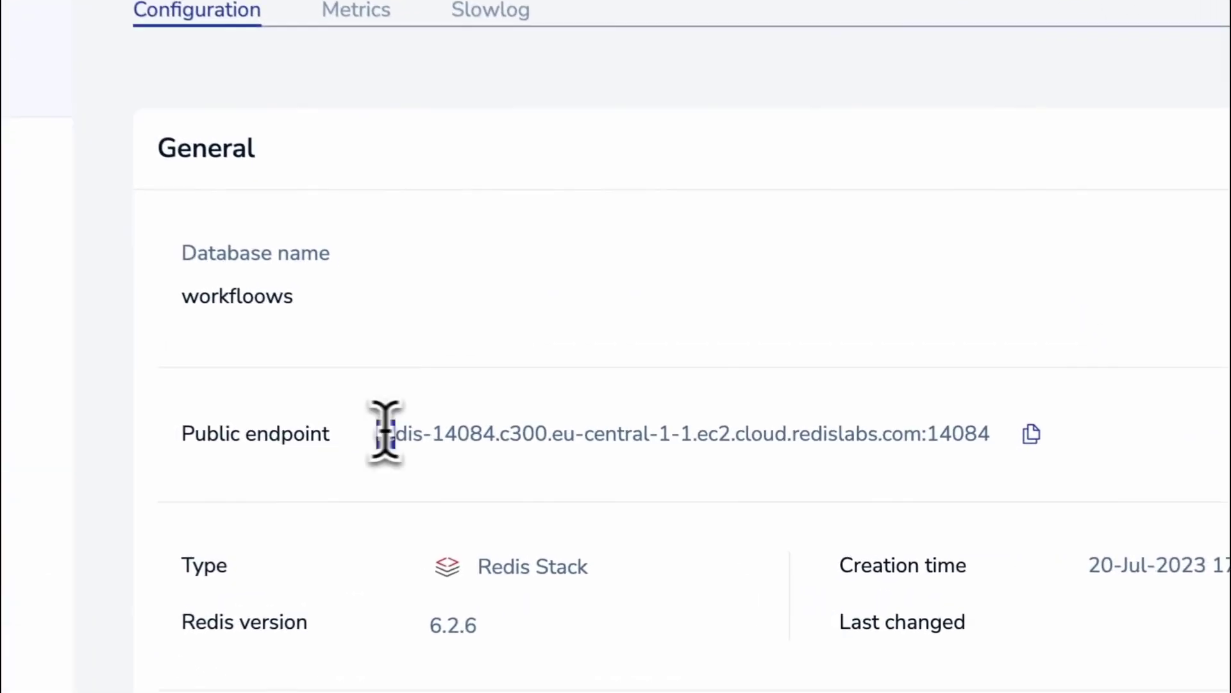
Select the workfloows database's public endpoint on port 14084, then return to n8n
drag(566, 479, 611, 478)
drag(460, 428, 782, 429)
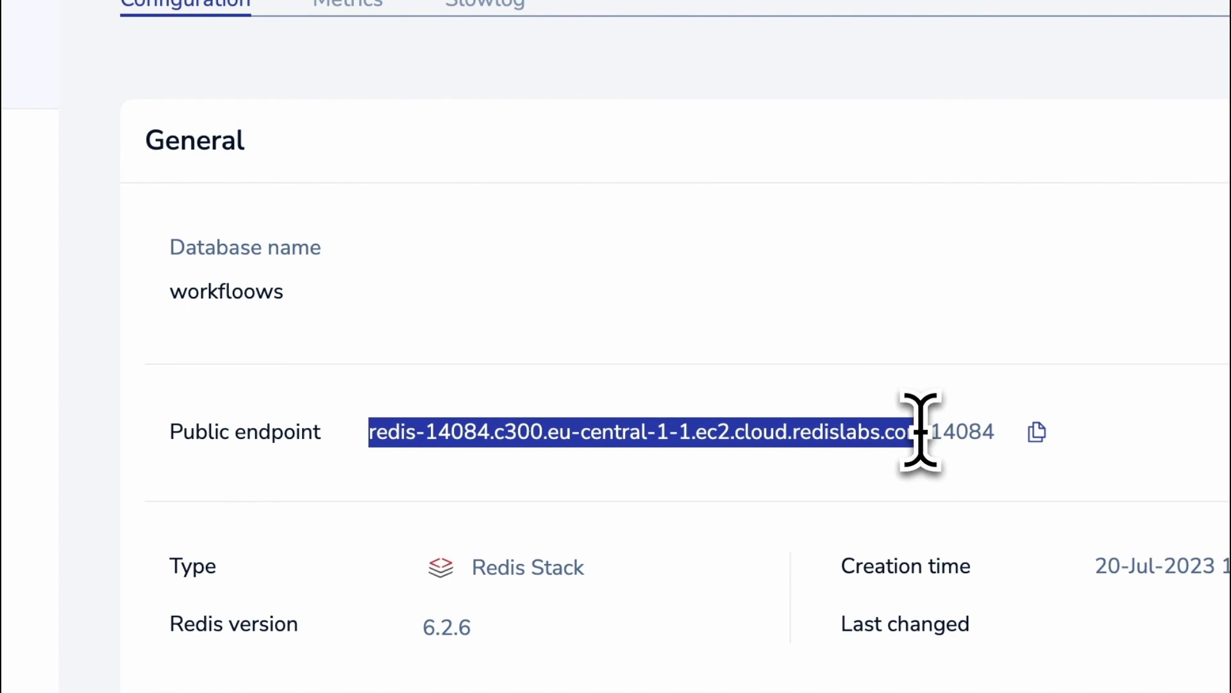
click(790, 336)
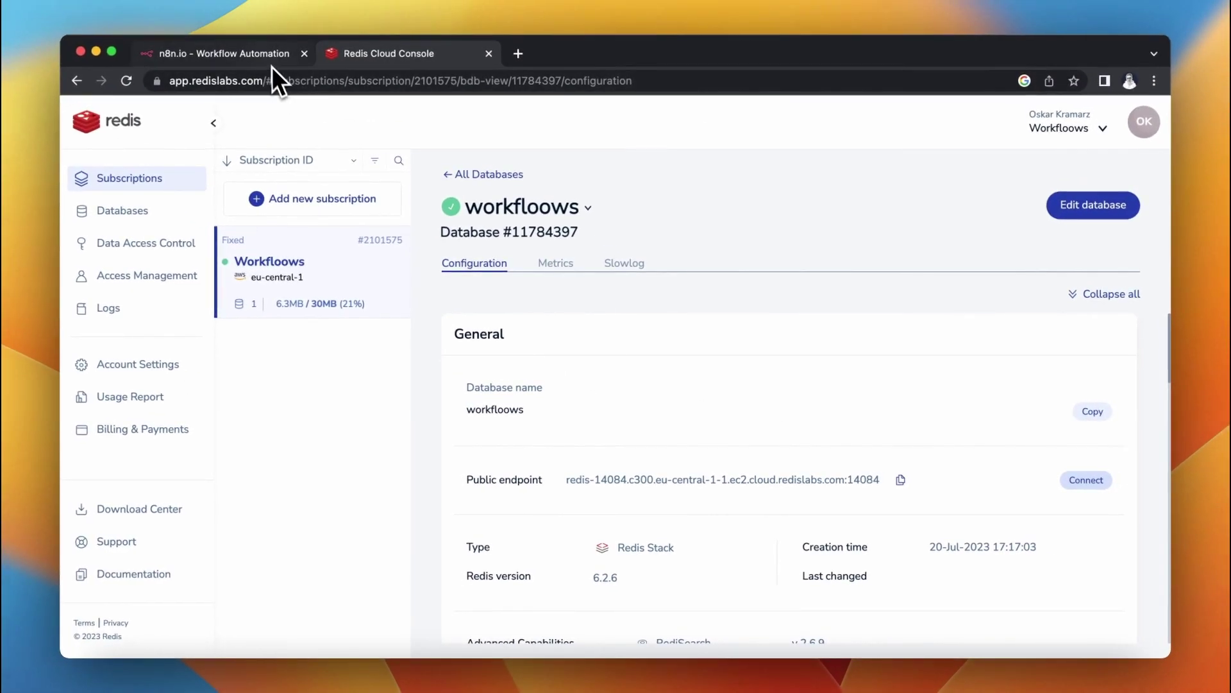
click(269, 63)
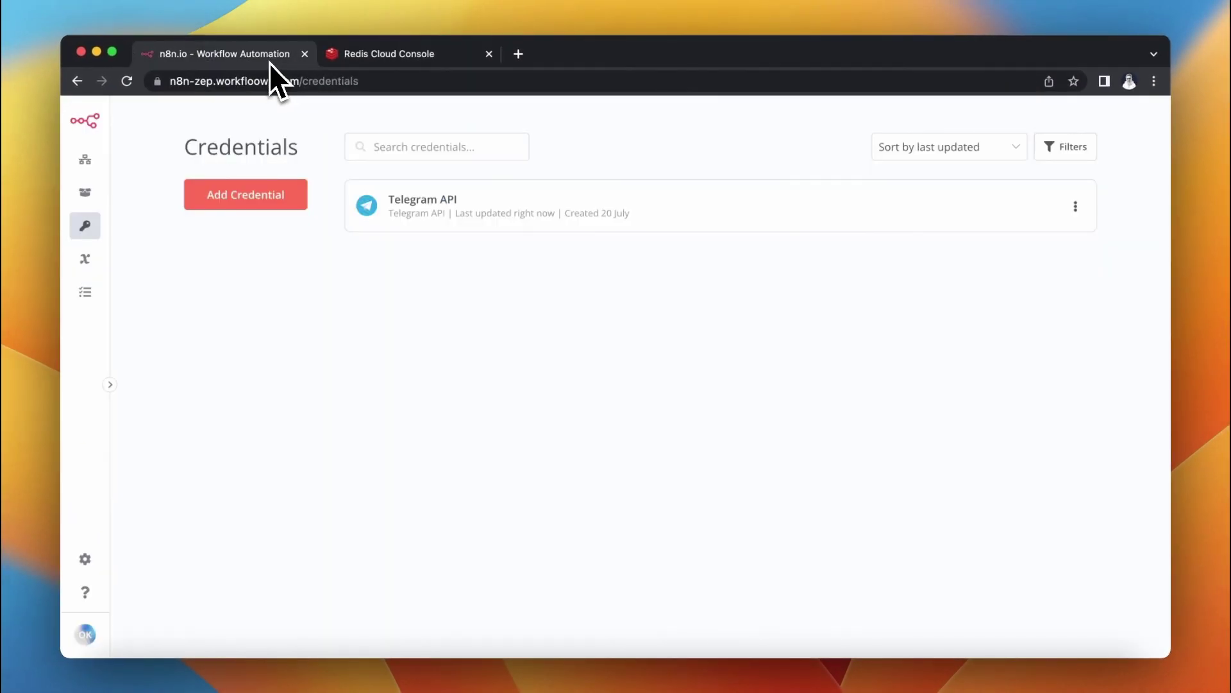
Add a Redis credential with the Redis Cloud hostname replacing localhost as Host
click(236, 187)
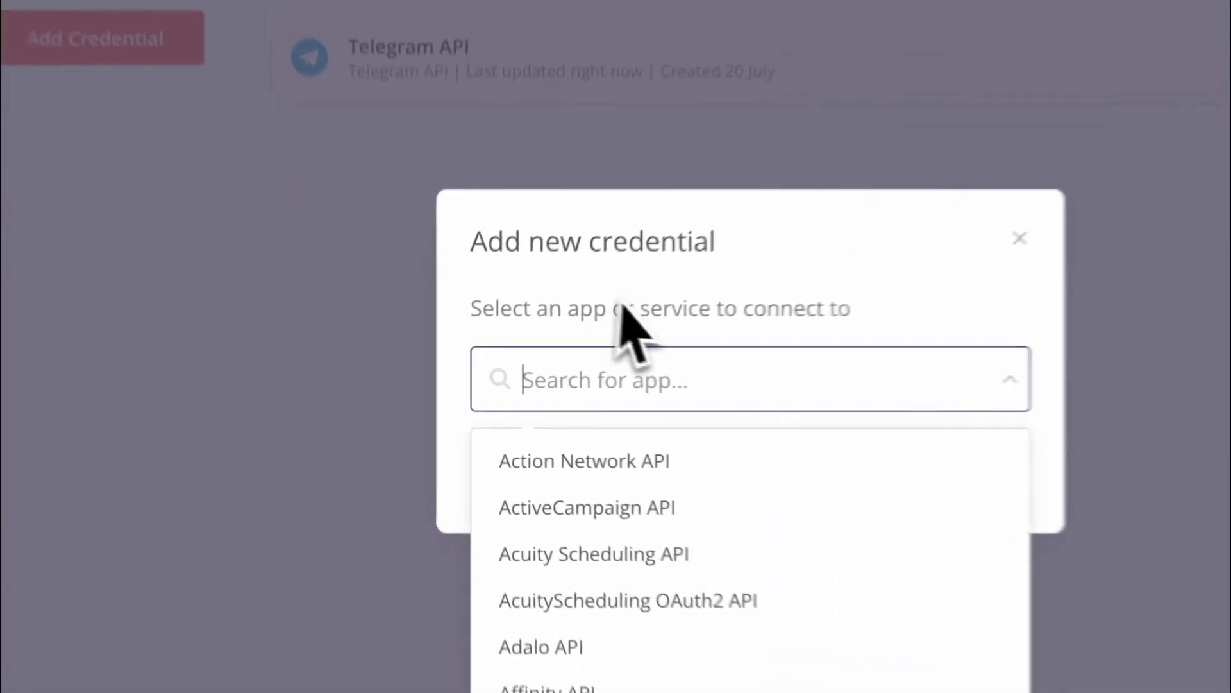
text(redi)
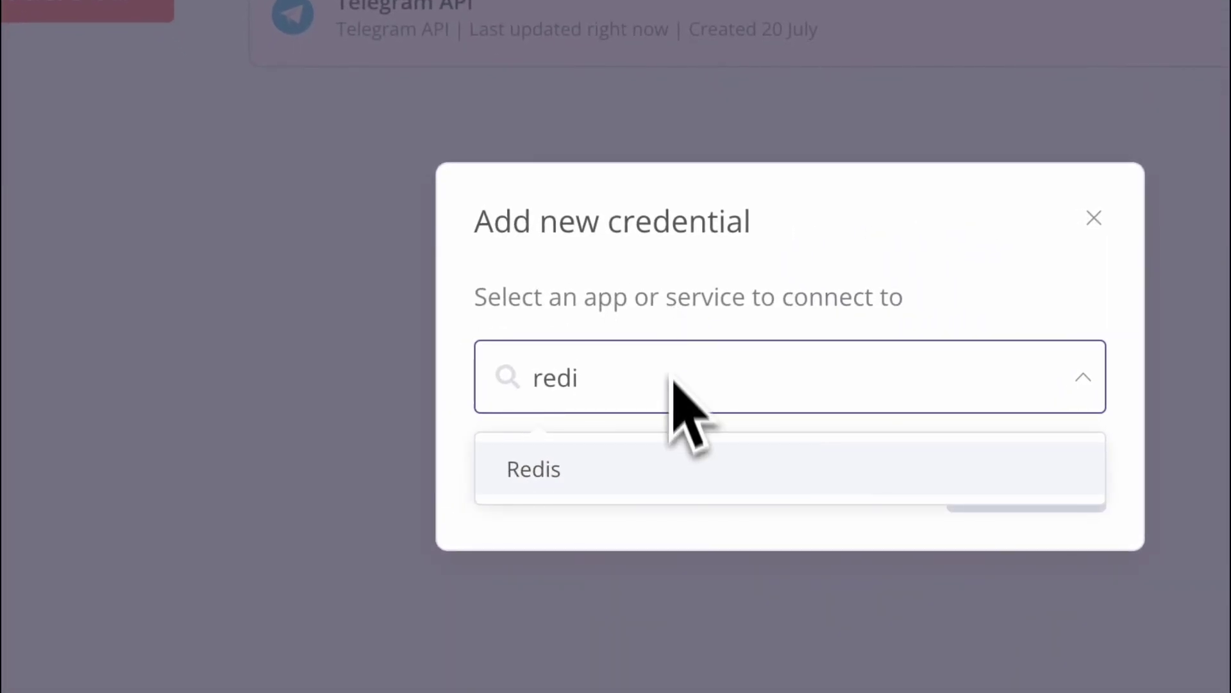
click(673, 465)
click(971, 488)
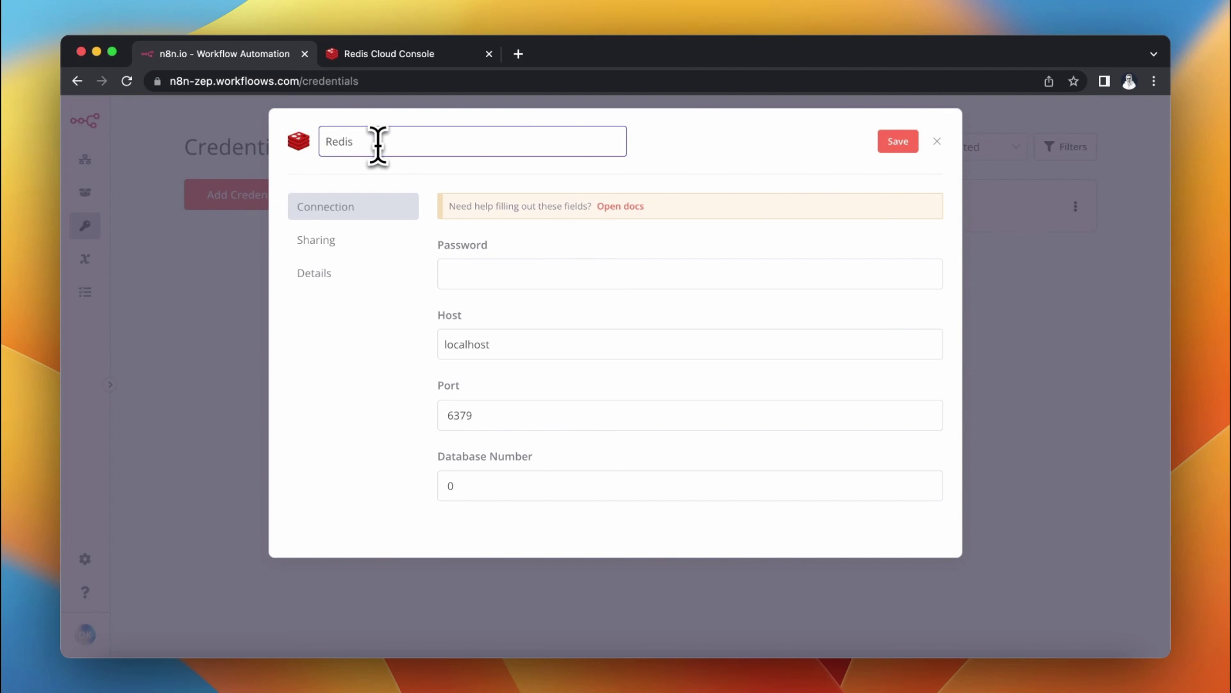
click(422, 264)
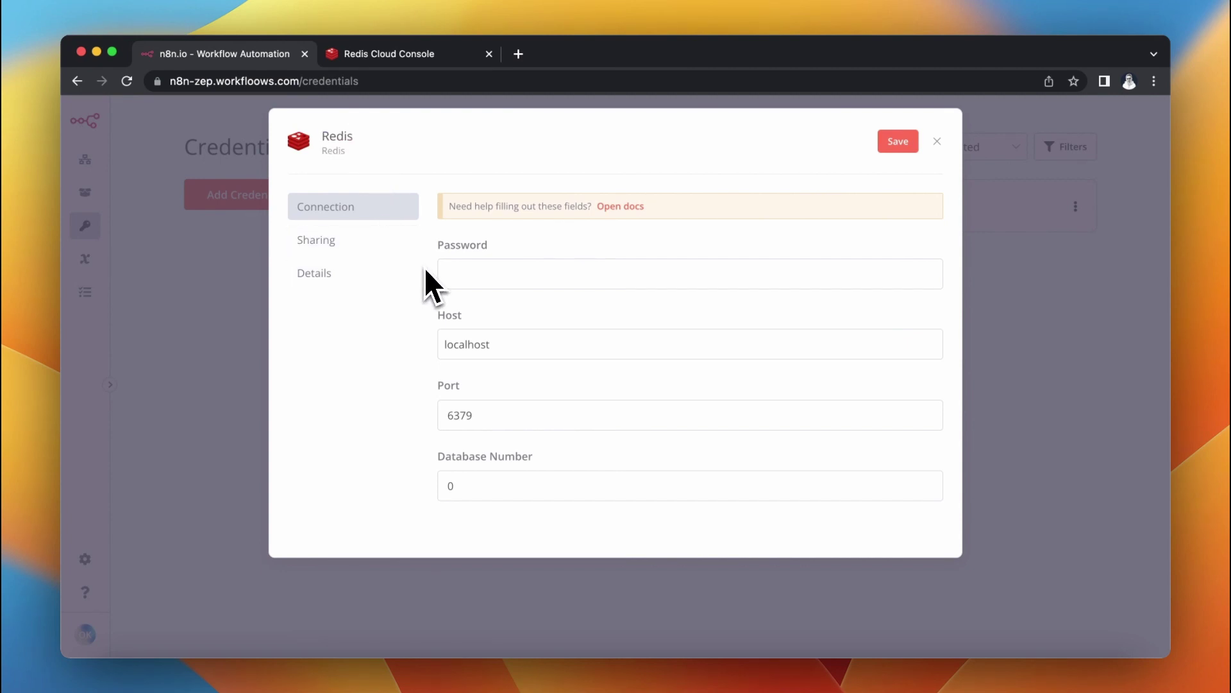
click(497, 347)
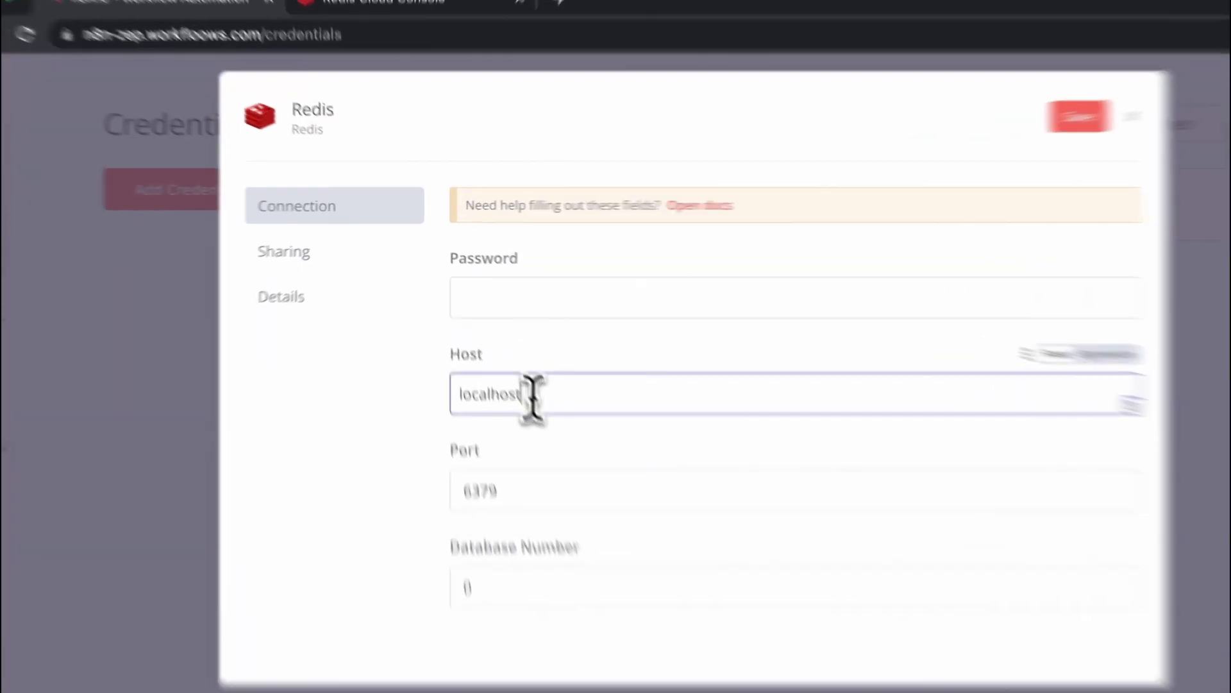
double_click(532, 394)
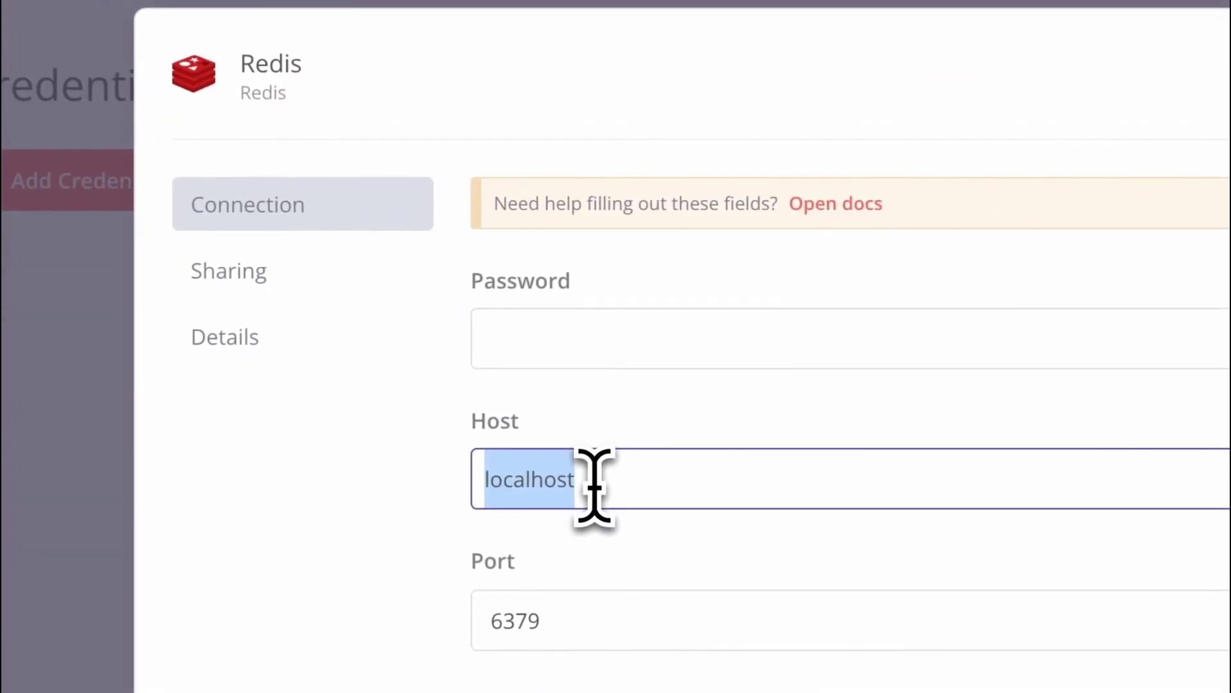
text(redis-14084.c300.eu-central-1-1.ec2.cloud.redislabs.com)
click(681, 537)
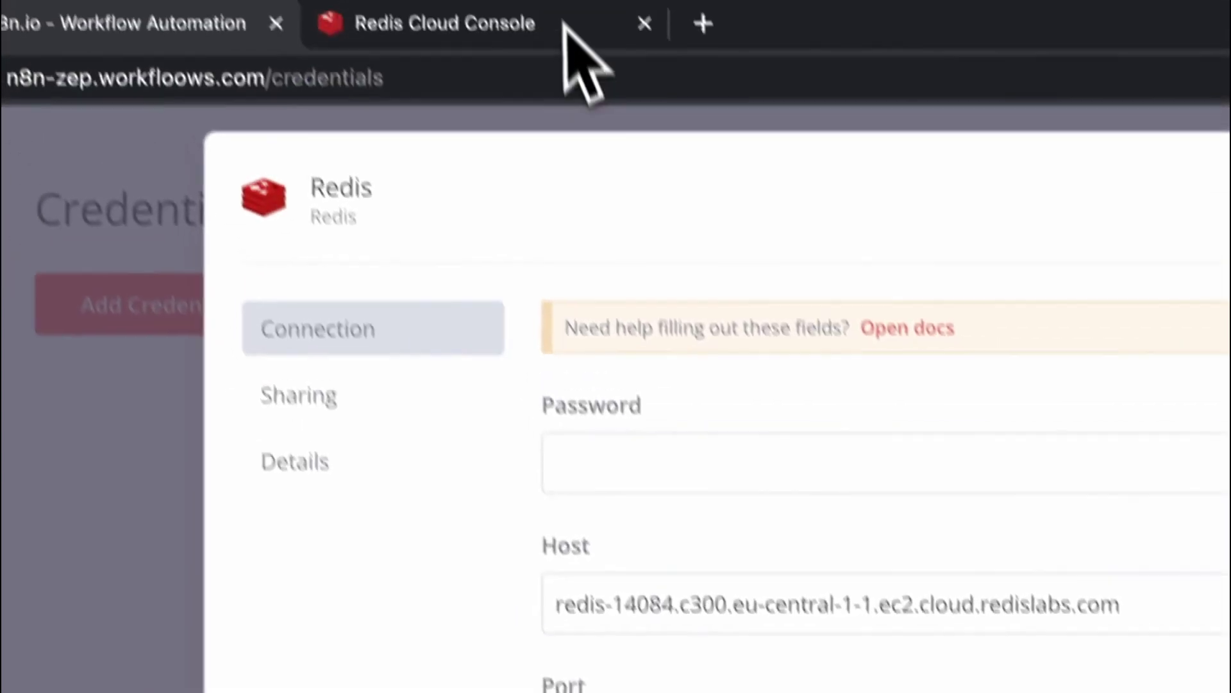
Replace the default port 6379 with 14084 from the Redis Cloud endpoint
click(571, 50)
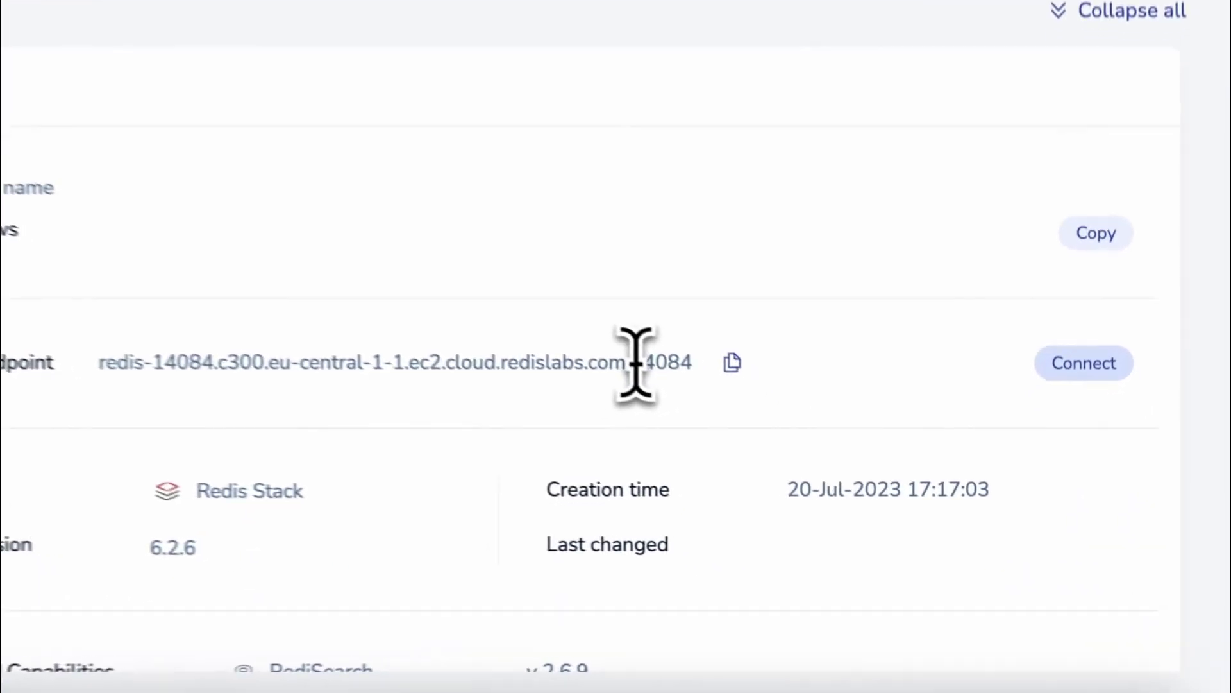
drag(613, 350, 675, 350)
key(super+c)
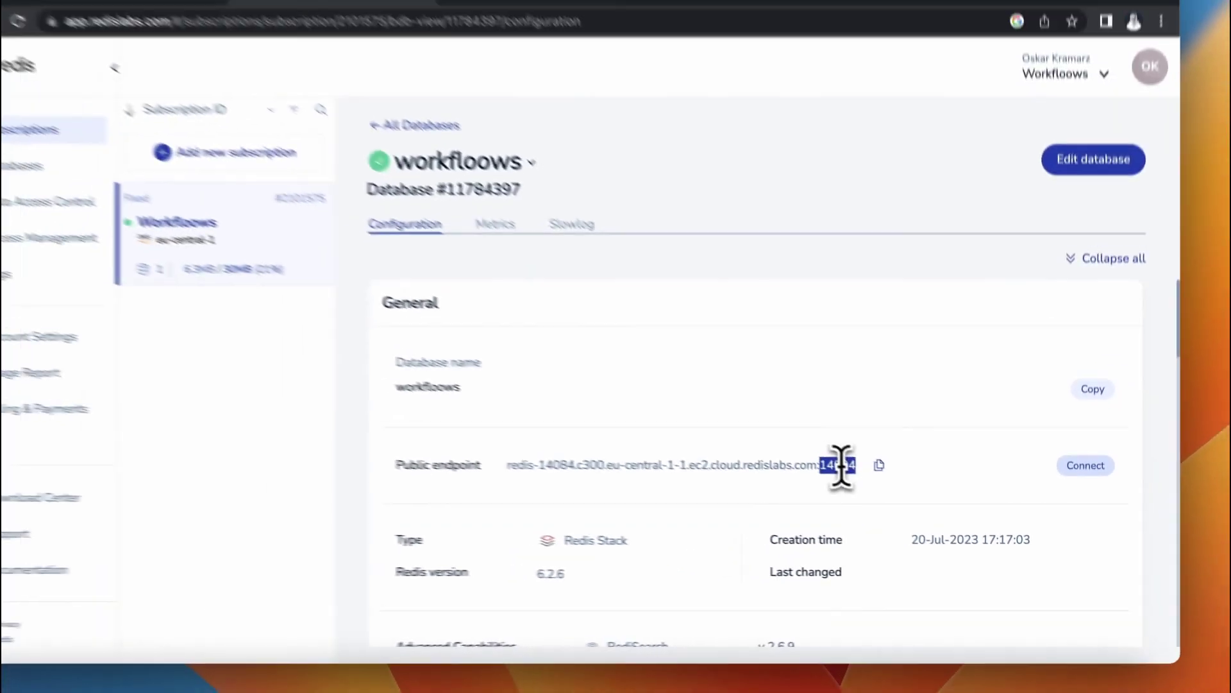
click(255, 56)
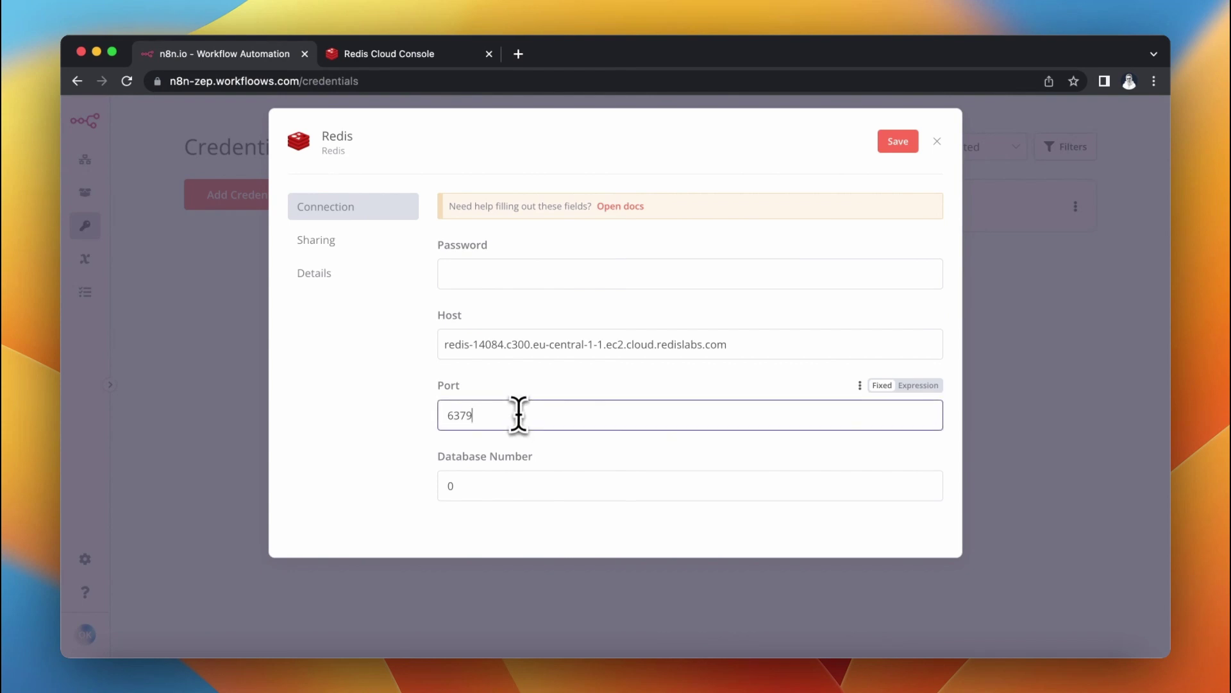
double_click(518, 414)
key(super+v)
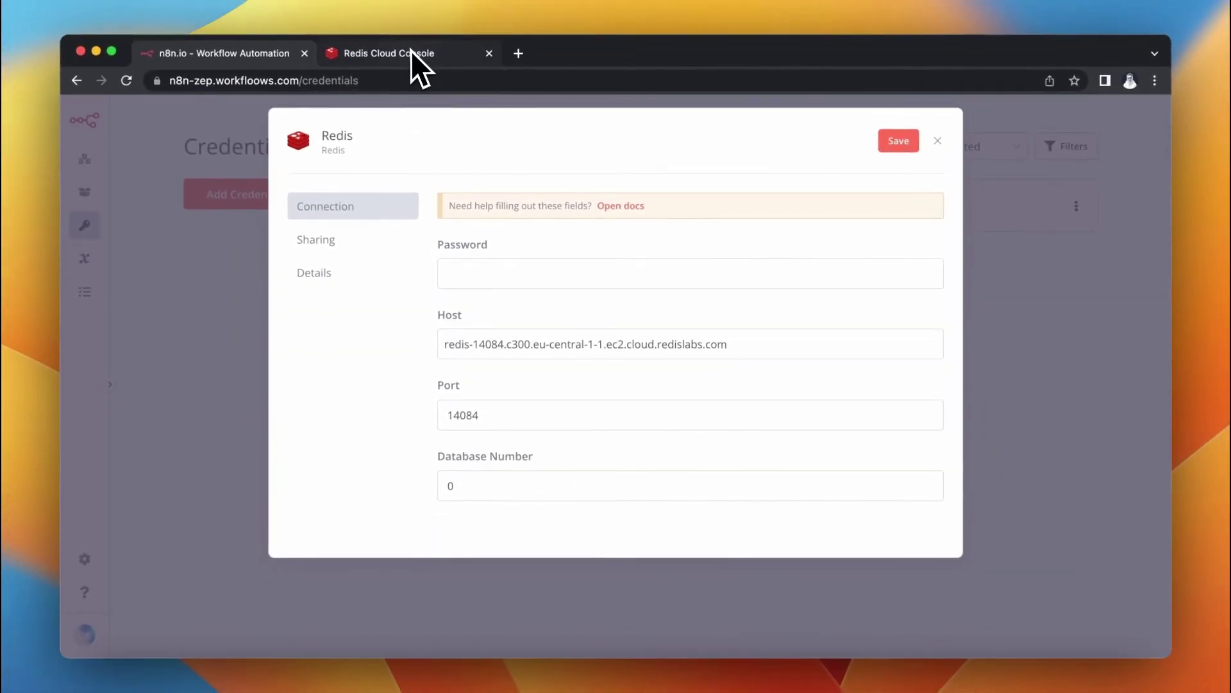
Paste the default user's database password into the credential and close the saved credential
click(410, 46)
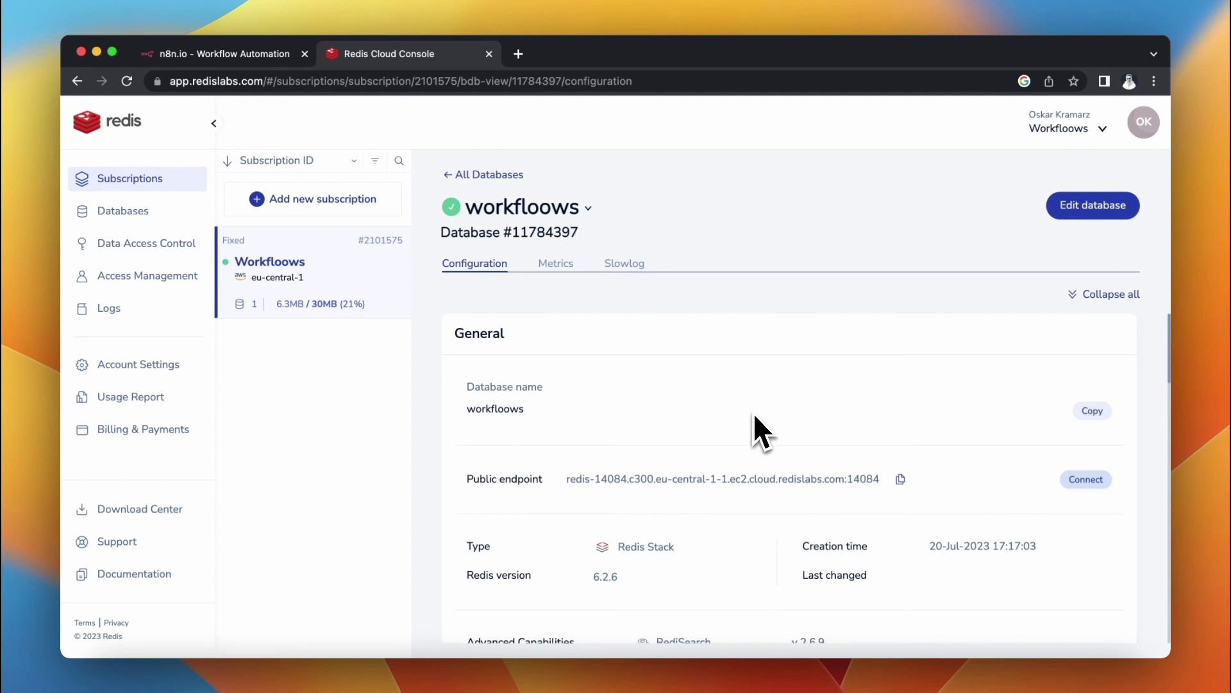
scroll(753, 413, down, 10)
scroll(755, 415, down, 5)
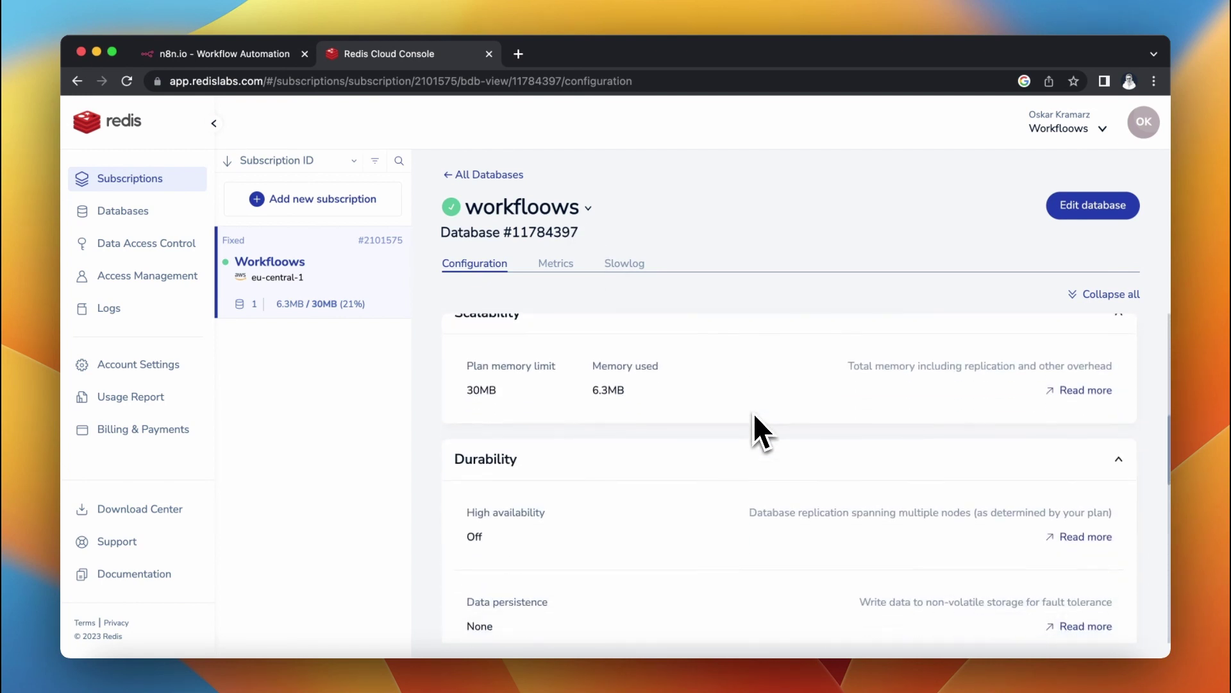
scroll(752, 413, down, 5)
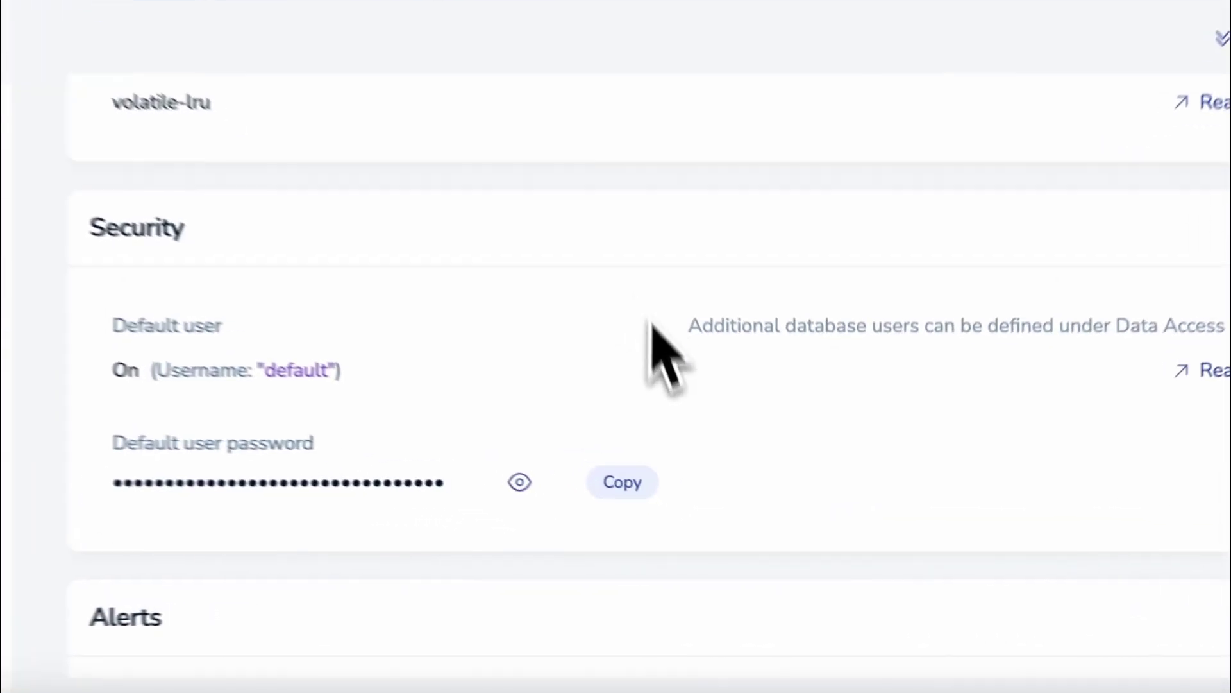
click(622, 482)
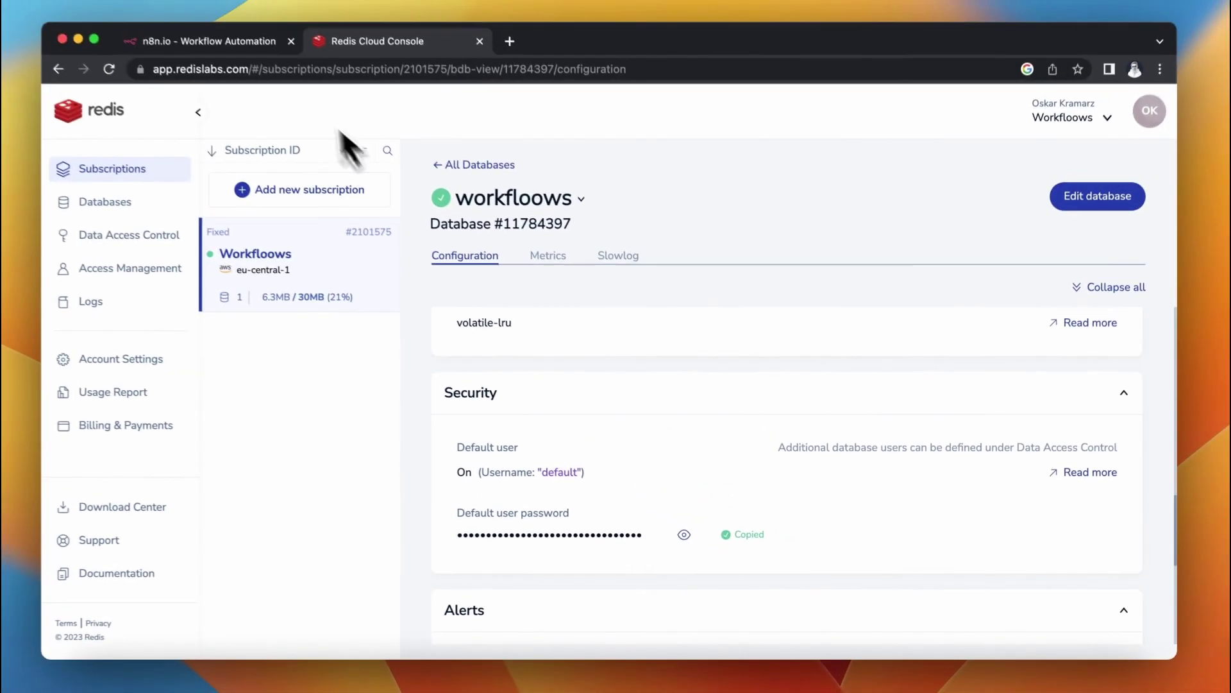
click(269, 41)
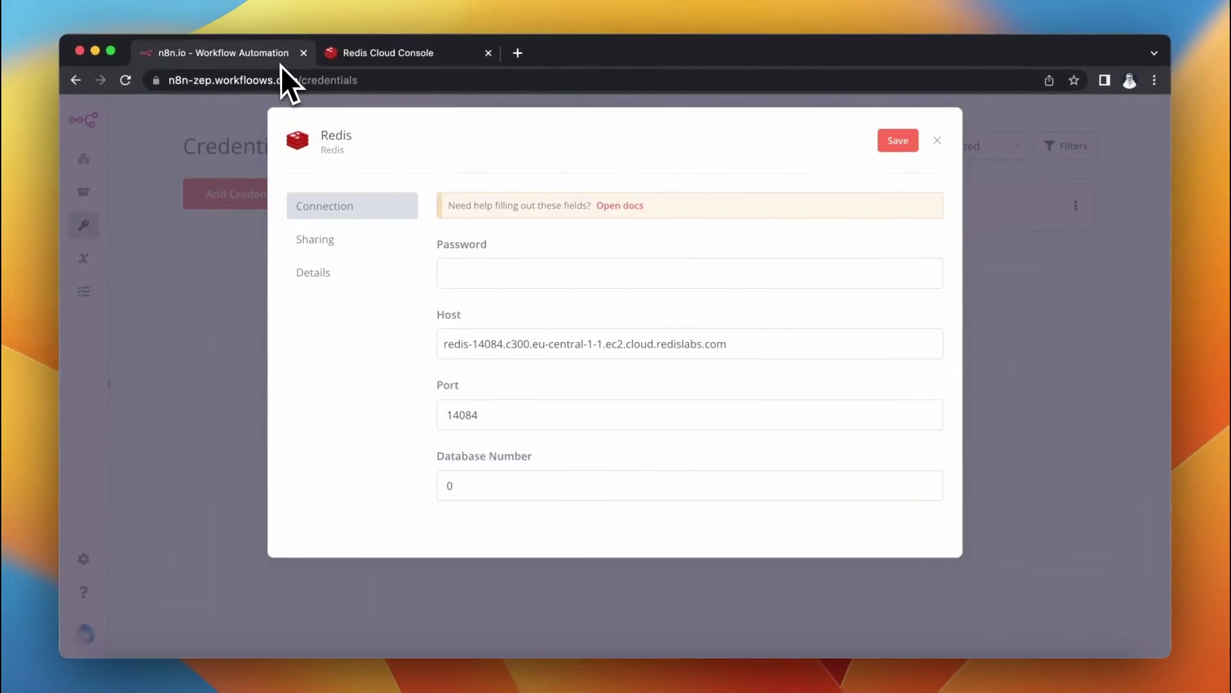
click(500, 281)
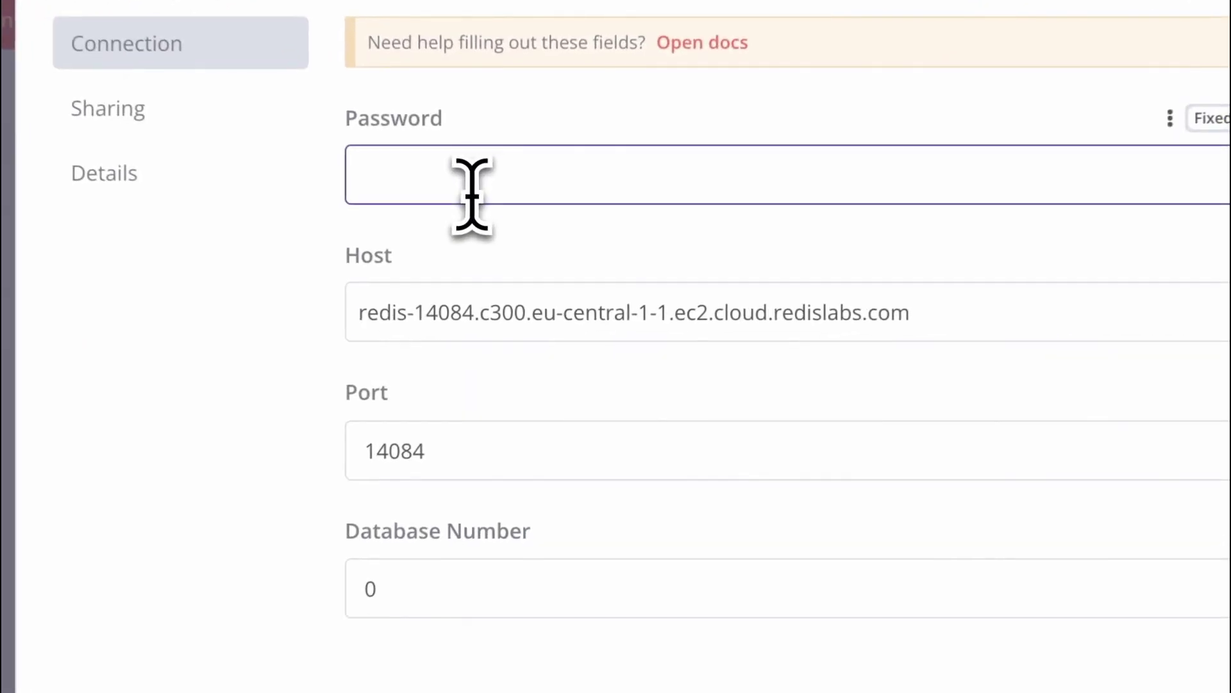
key(ctrl+v)
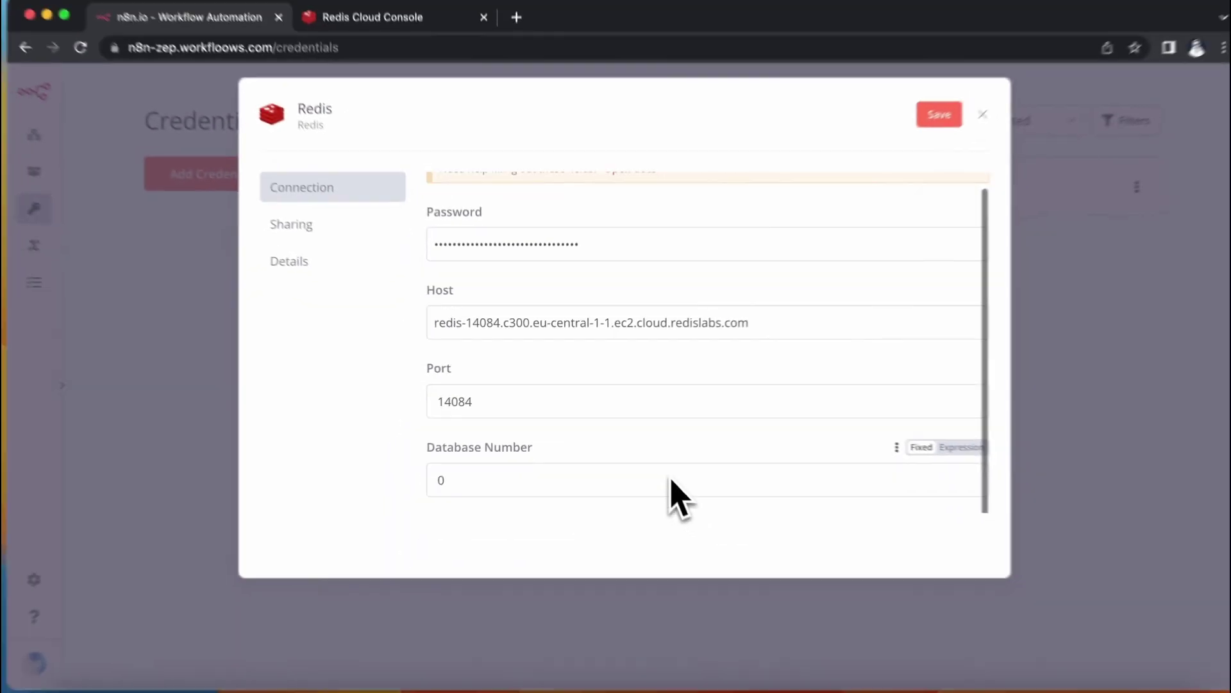
scroll(671, 493, down, 2)
scroll(656, 468, up, 2)
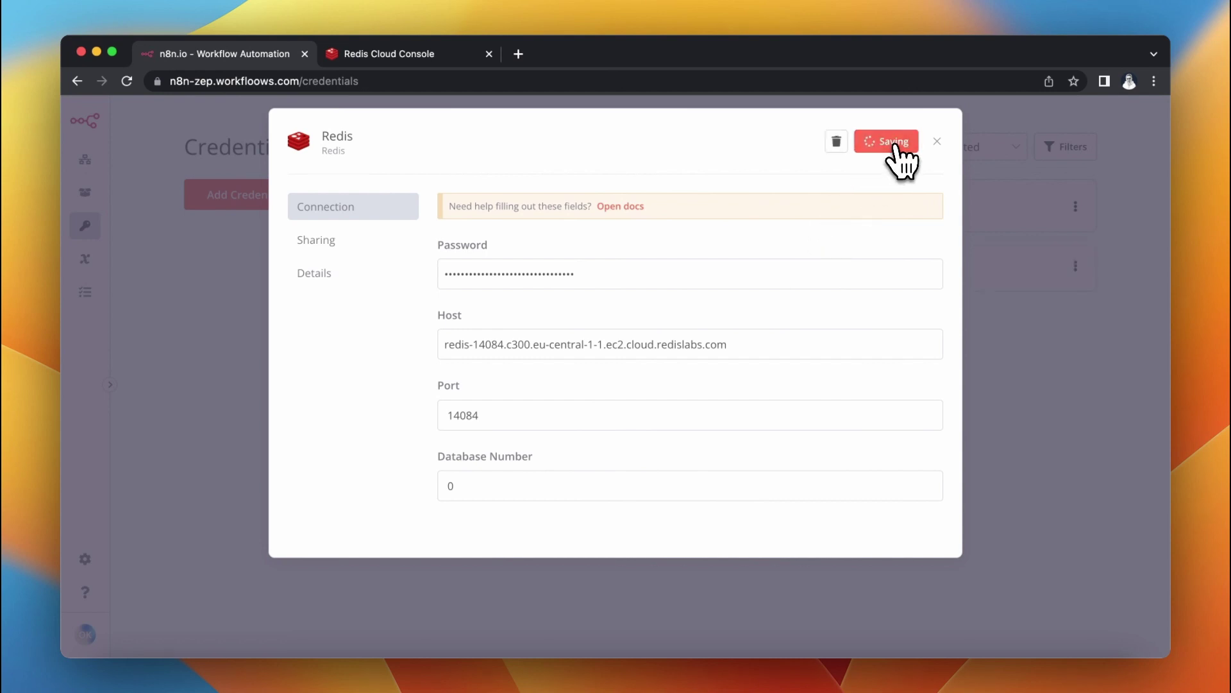
click(1017, 325)
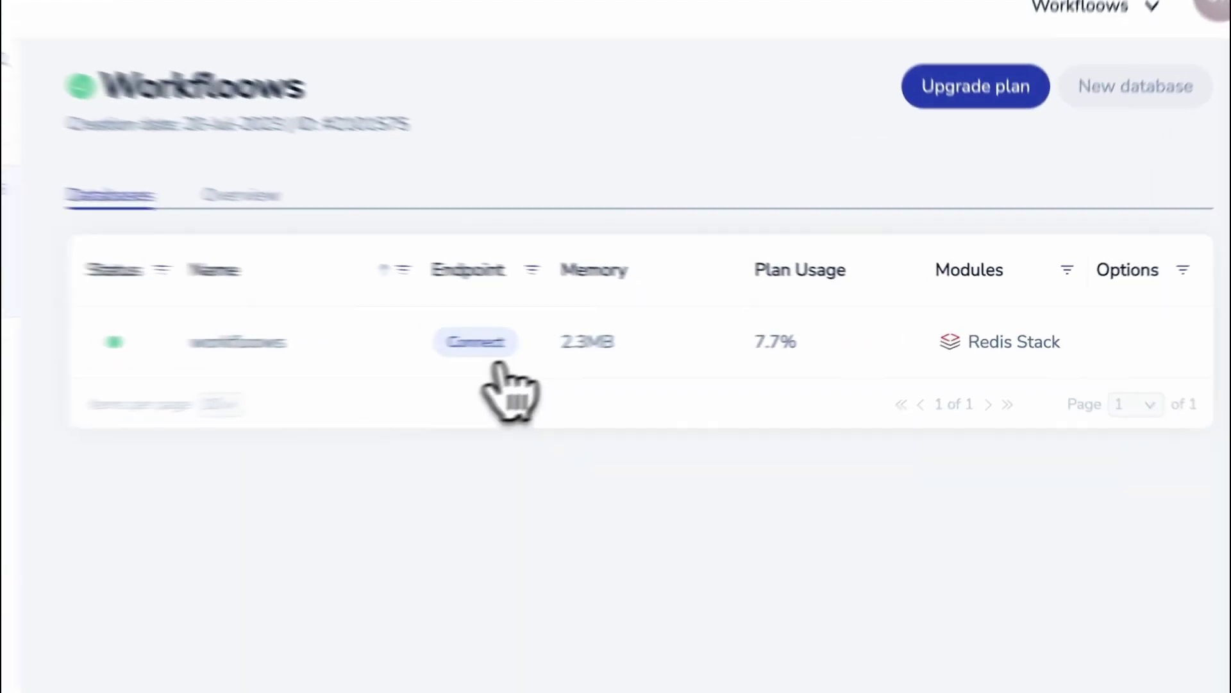
Show the workfloows database's RedisInsight Desktop connection URI in Redis Cloud Console, then close the panel
click(490, 352)
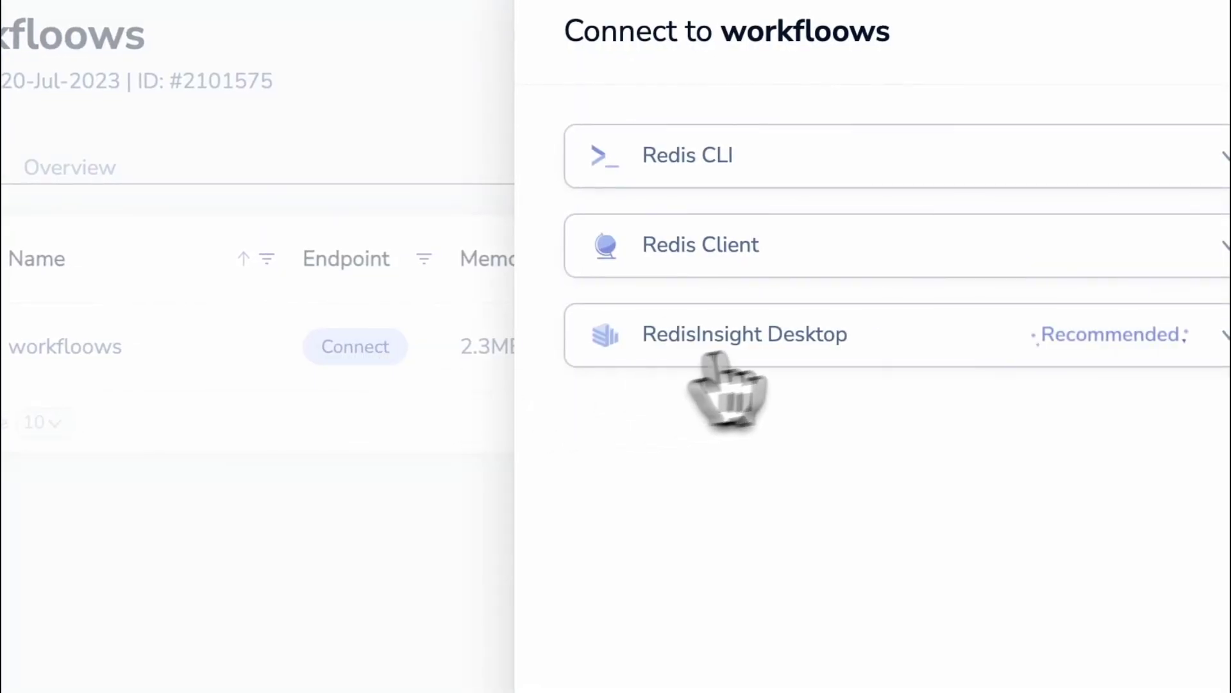
click(901, 351)
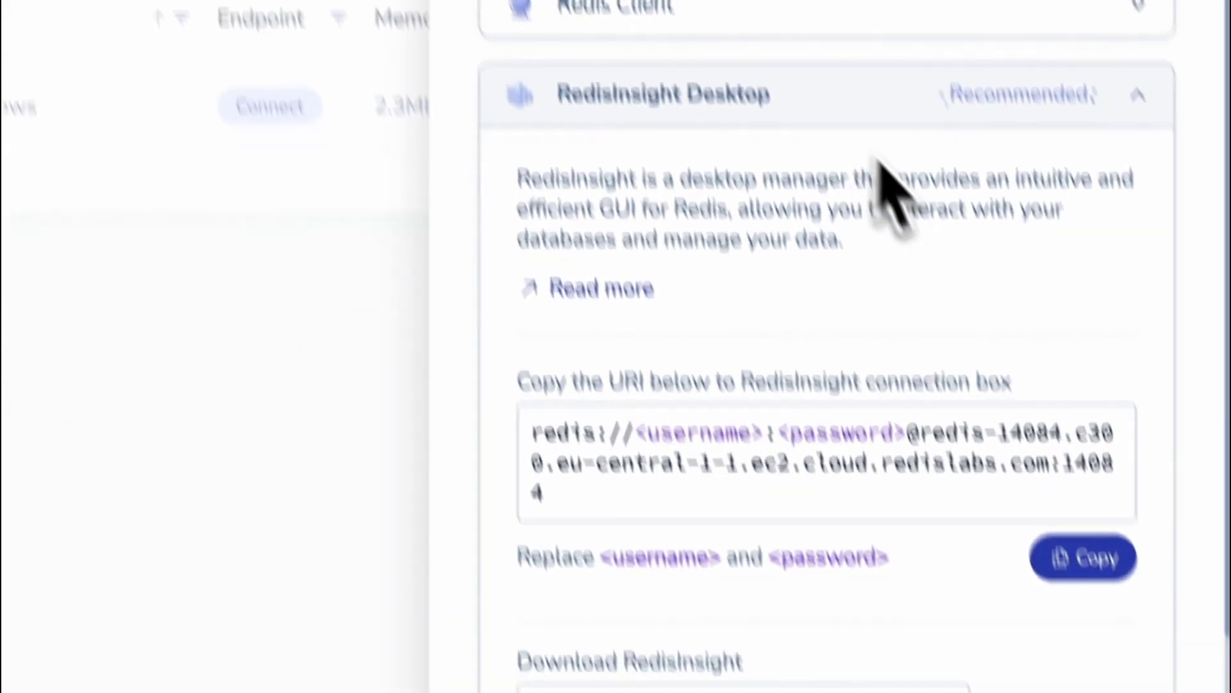
scroll(936, 218, down, 3)
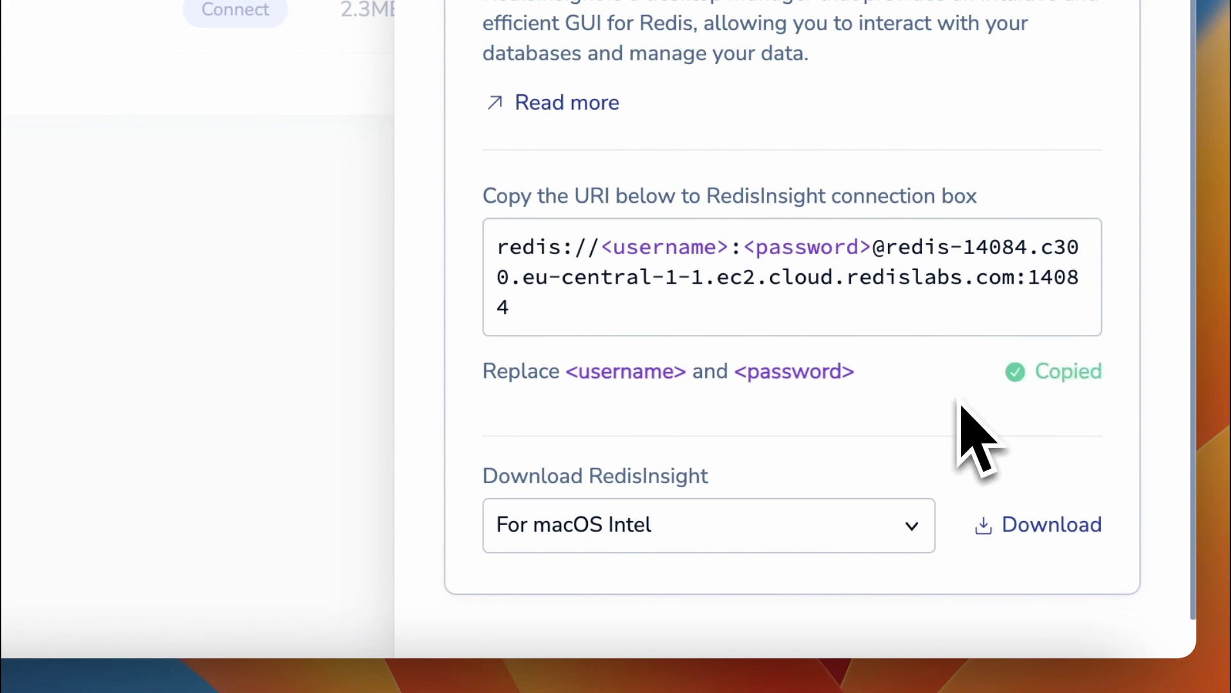
key(Escape)
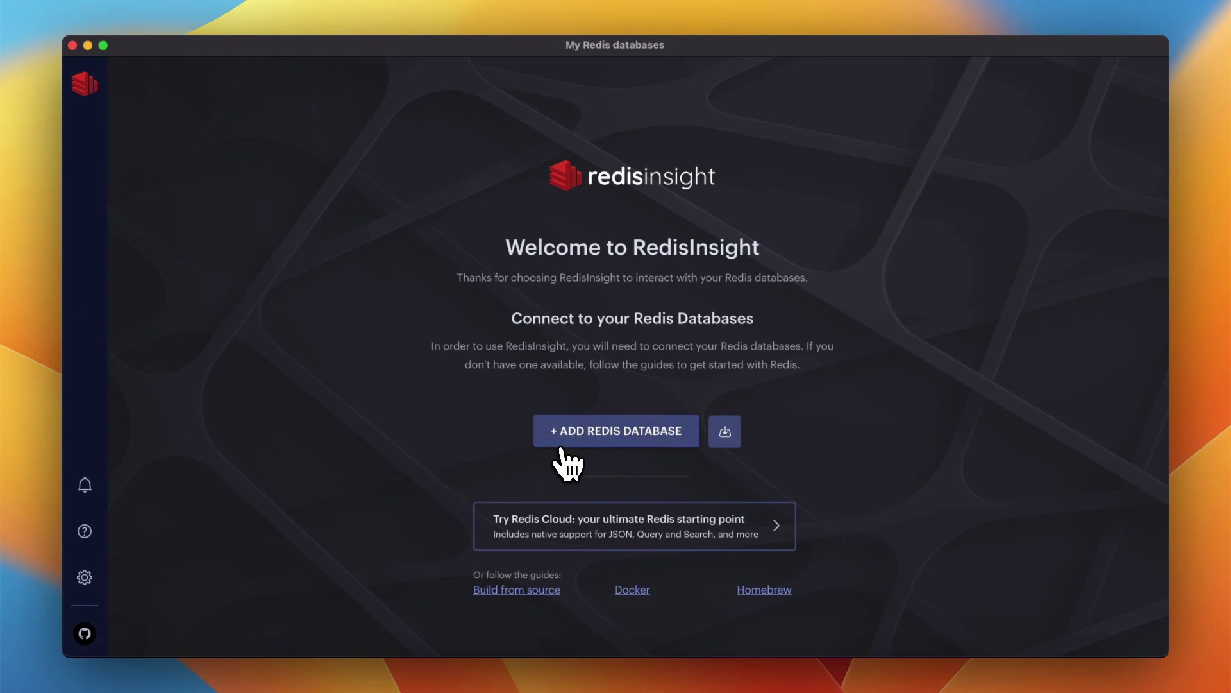
Start a new RedisInsight database connection with the pasted Redis Cloud endpoint as host
click(563, 449)
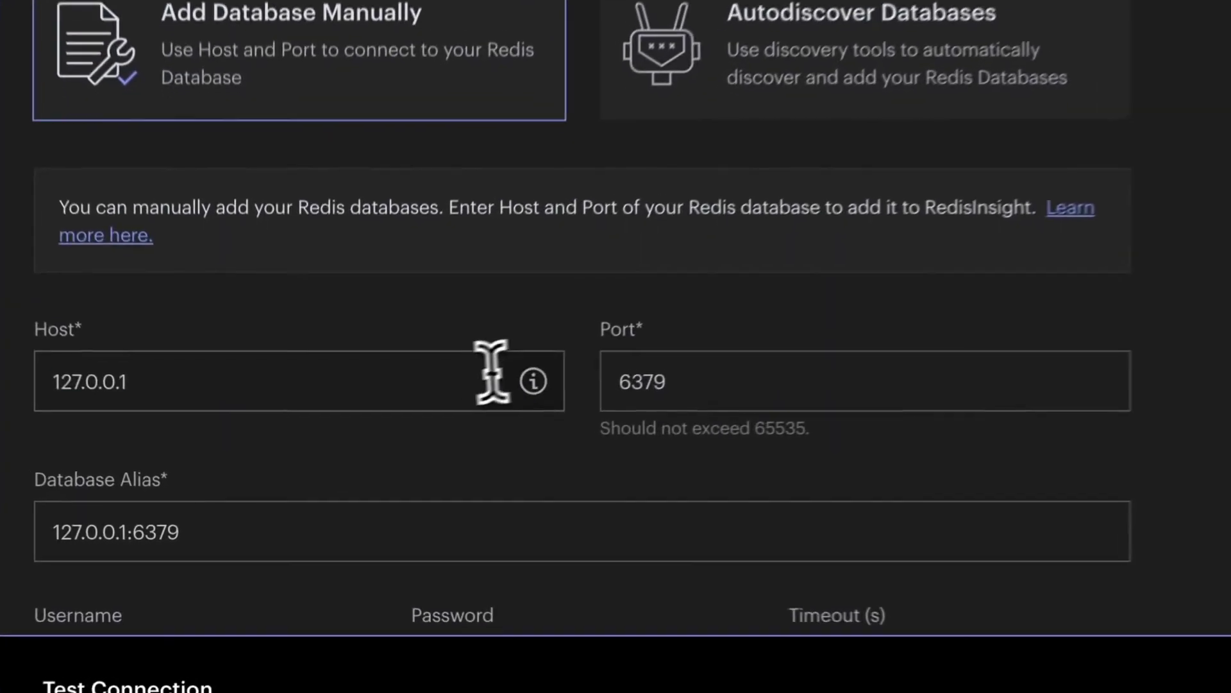
double_click(391, 448)
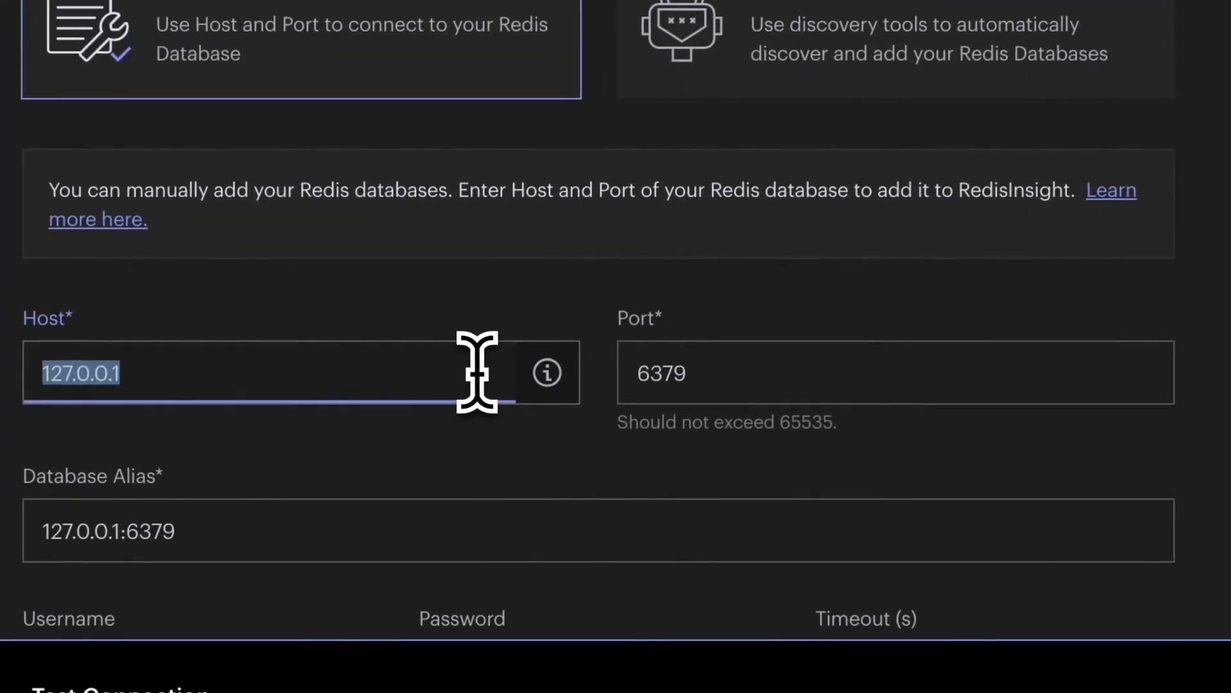
key(ctrl+v)
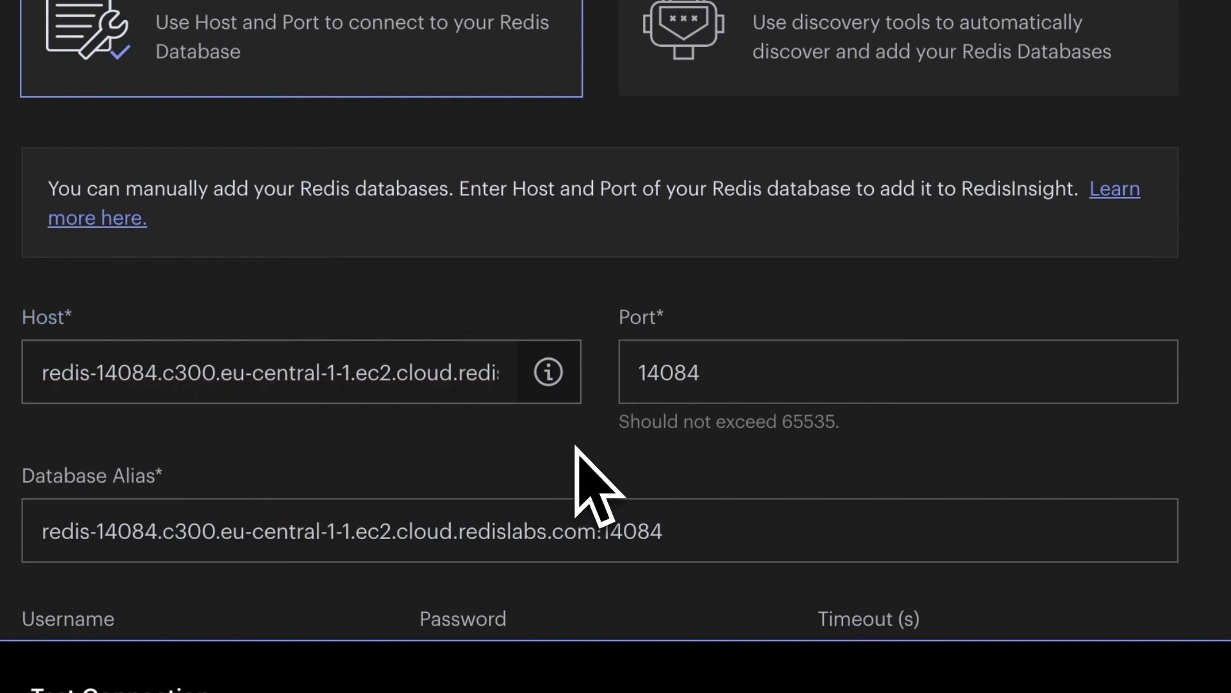
Name the connection 'workfloows', add the port 14084 database, and open it
triple_click(708, 529)
text(workfloows)
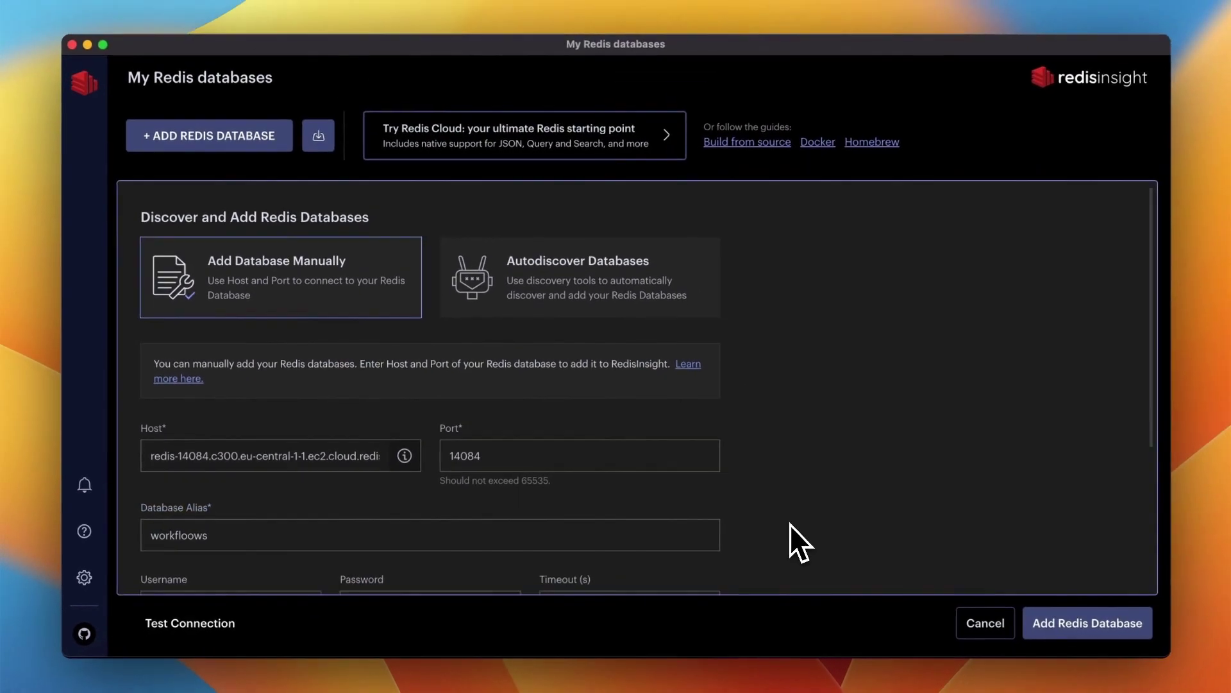
scroll(790, 524, down, 2)
scroll(789, 524, down, 4)
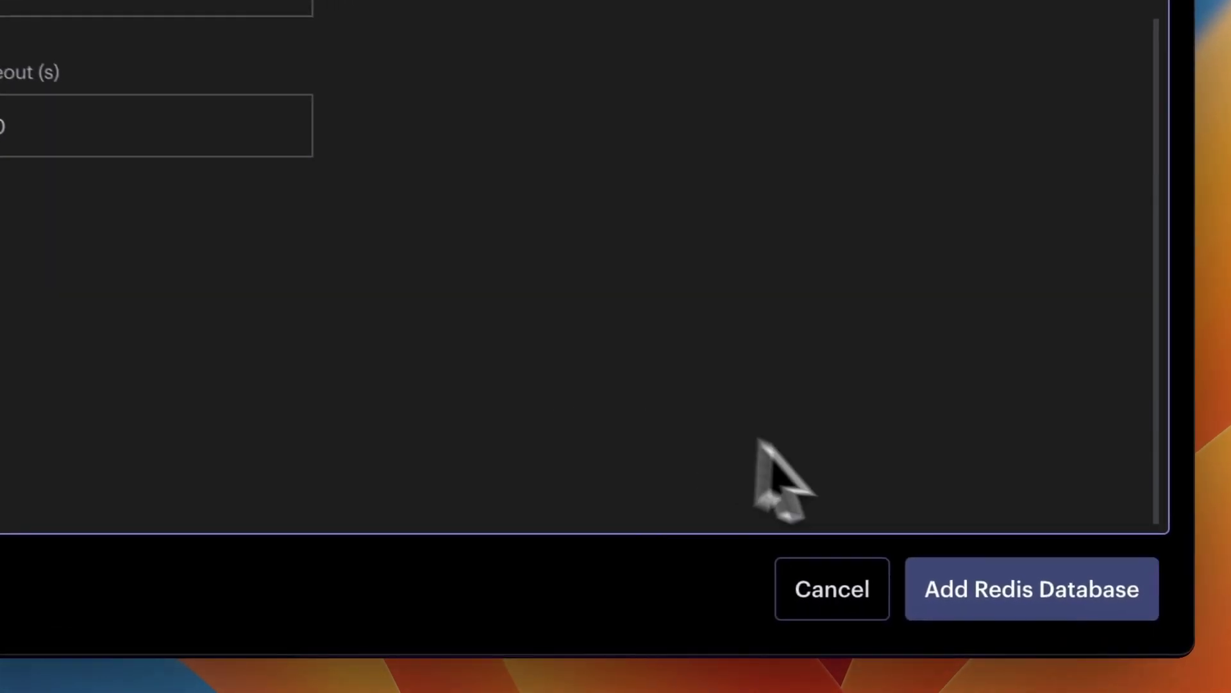
click(1081, 627)
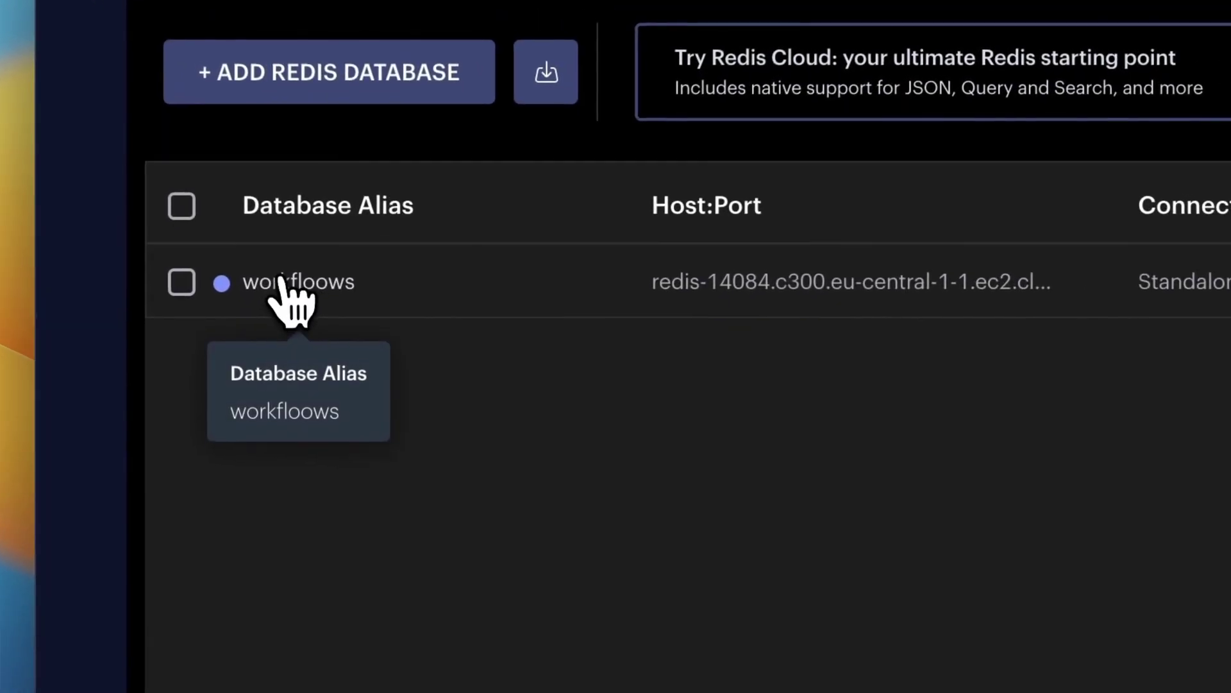
click(186, 242)
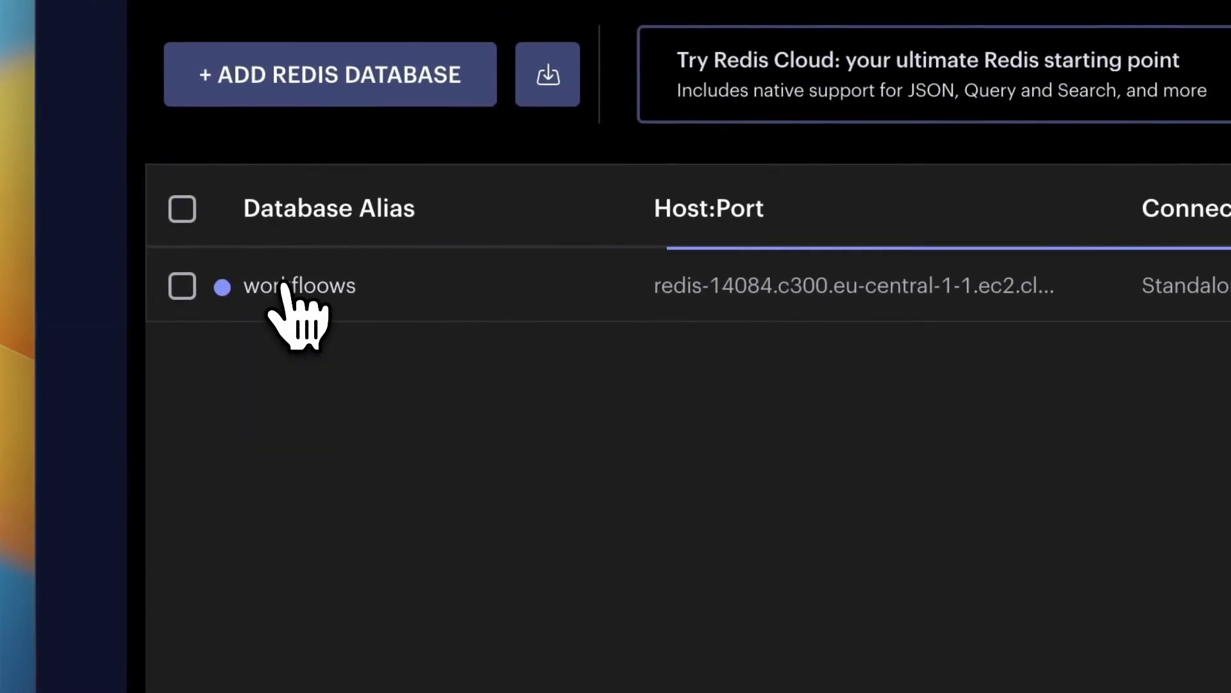